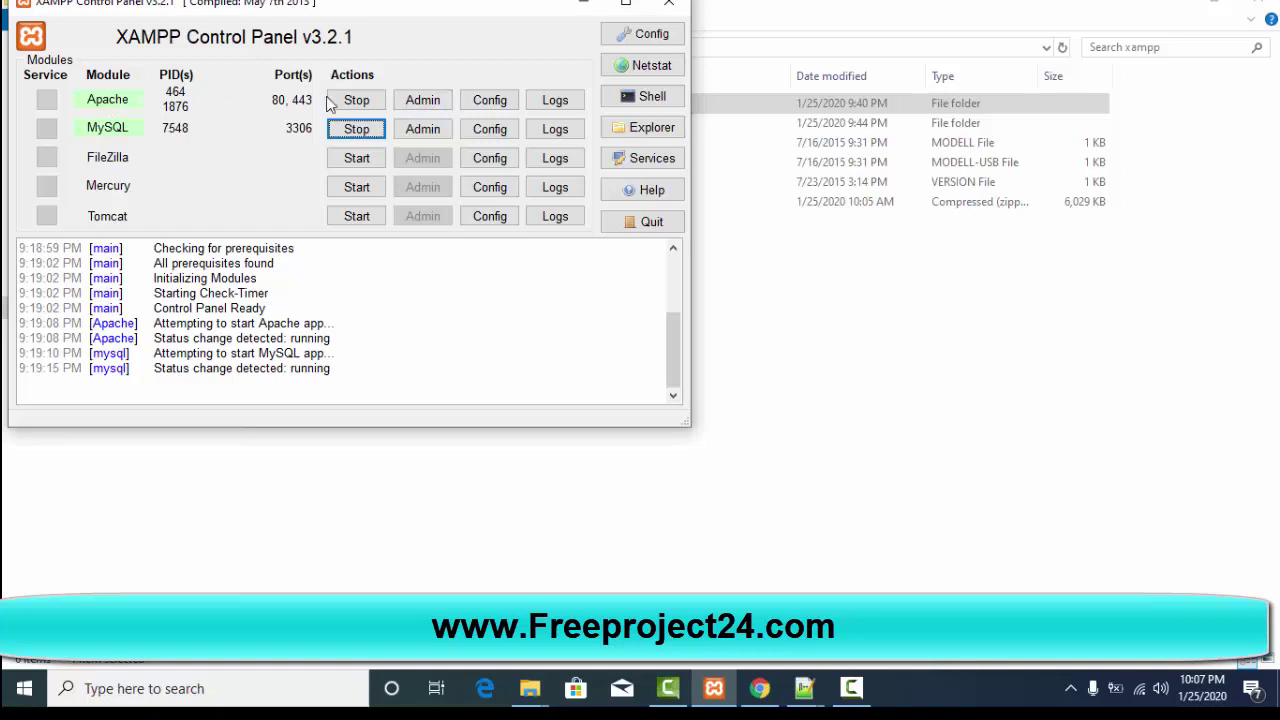
Step: Launch Apache's admin page from XAMPP Control Panel, opening a new Chrome tab
click(424, 106)
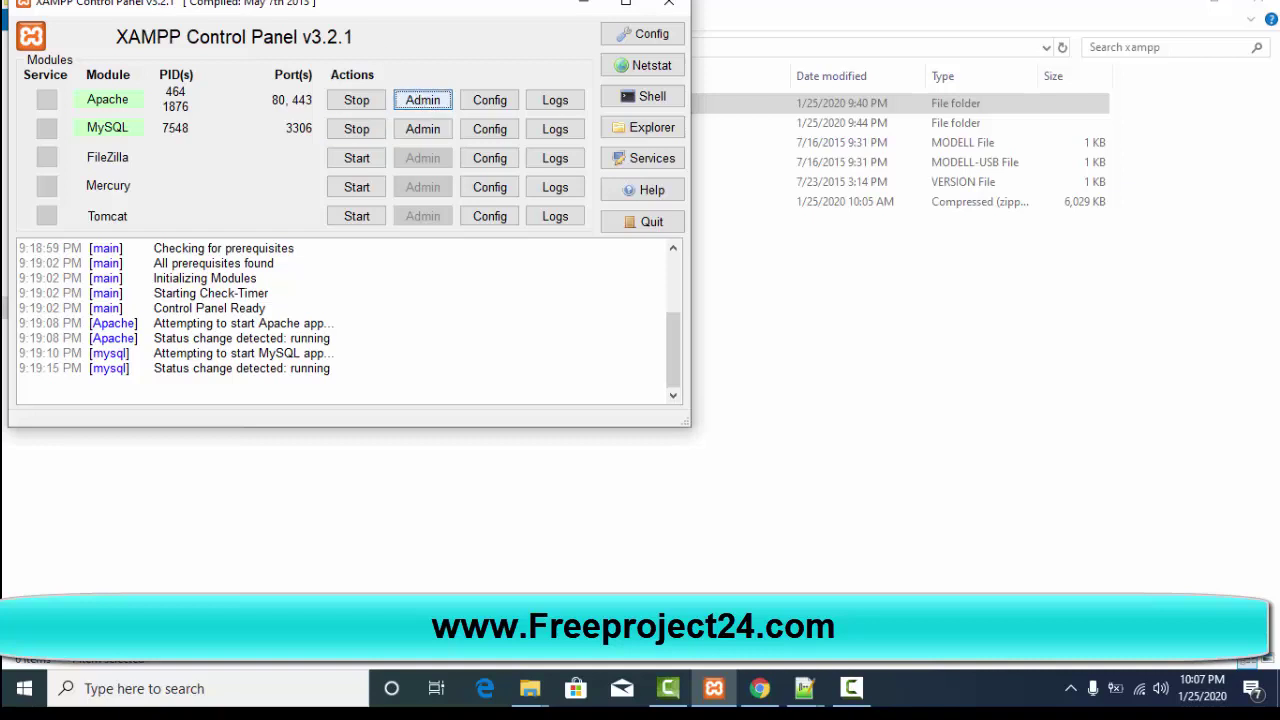
click(424, 99)
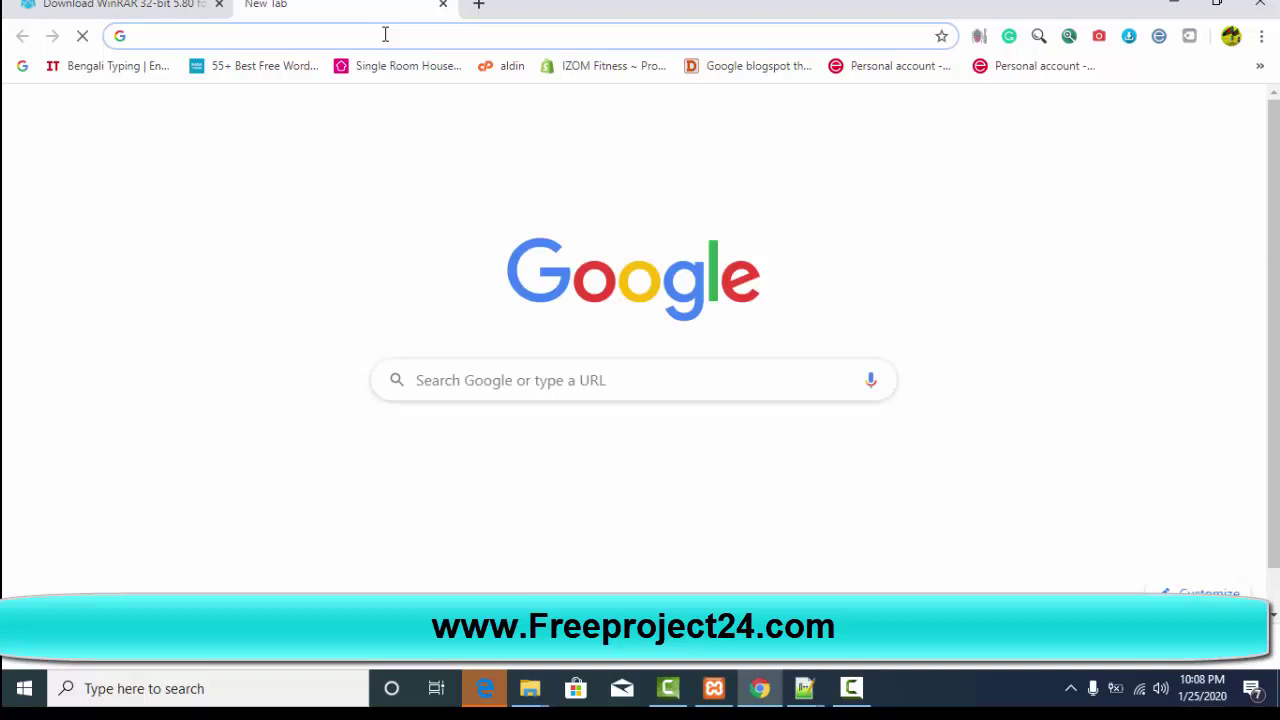
Step: Put 'localhost 8080' in the new tab's address bar, then switch to Microsoft Edge
text(local)
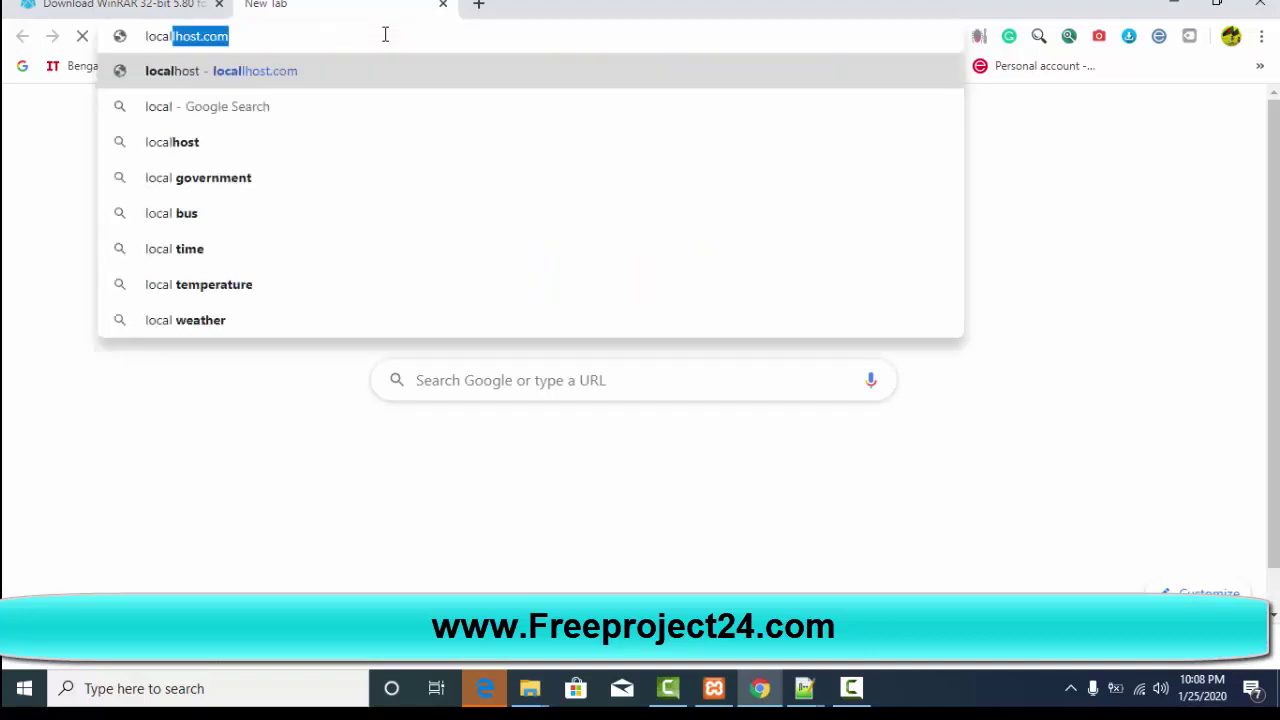
text(hos)
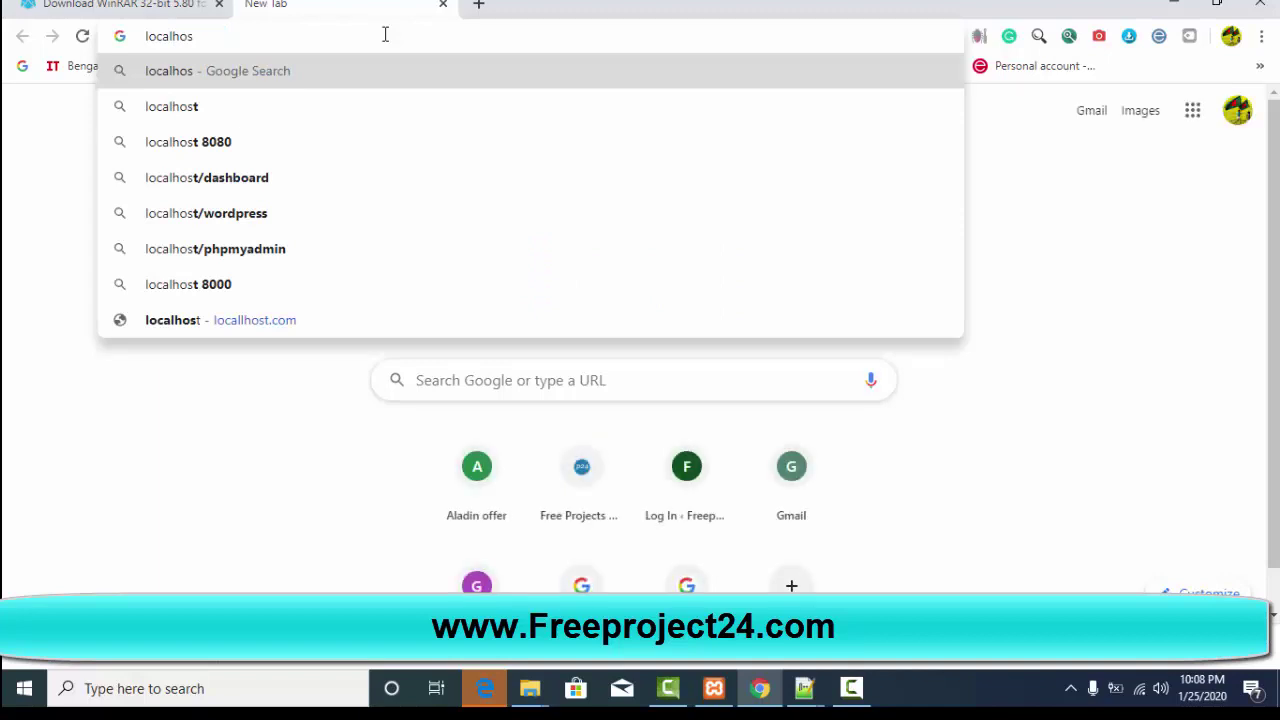
key(Down)
key(Down)
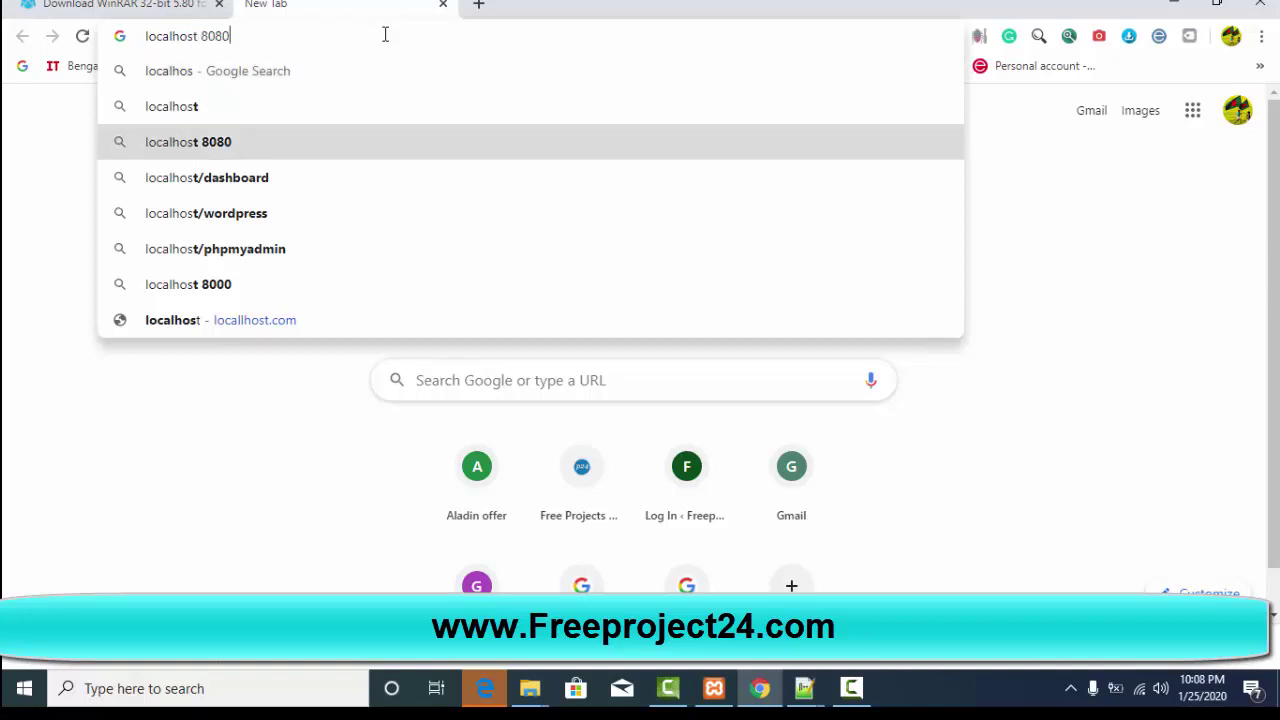
click(487, 688)
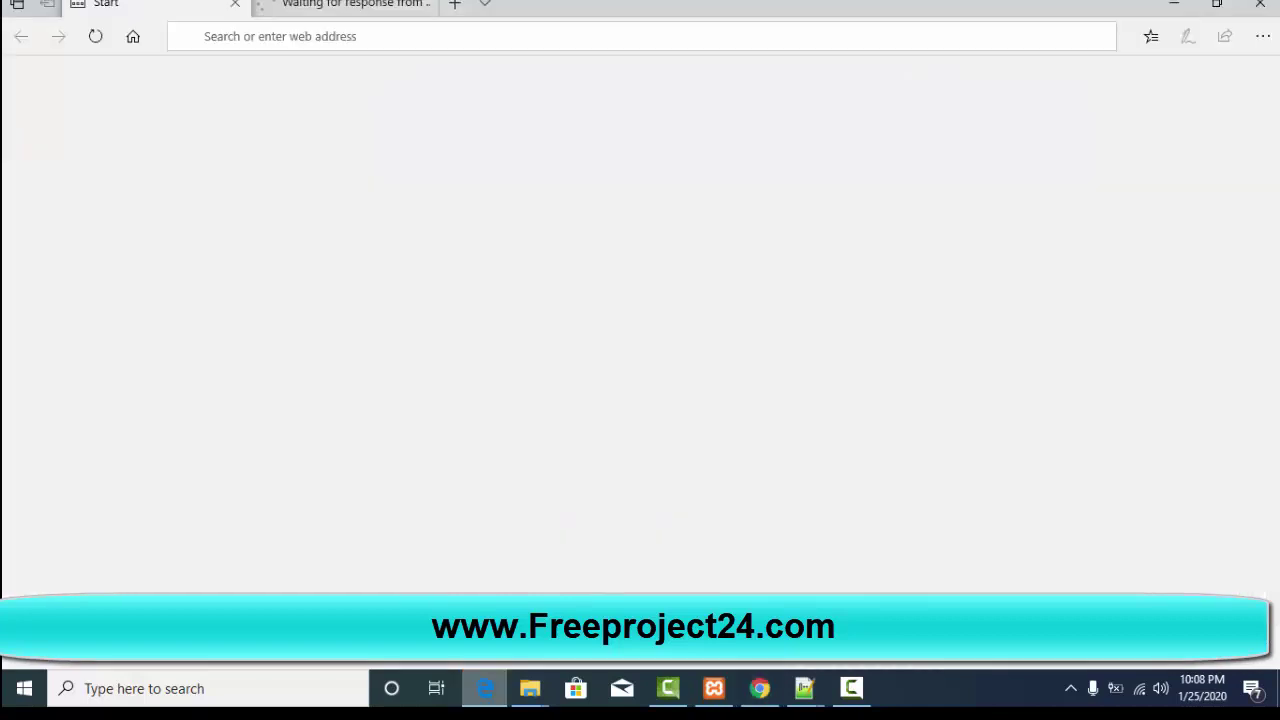
click(487, 688)
click(488, 689)
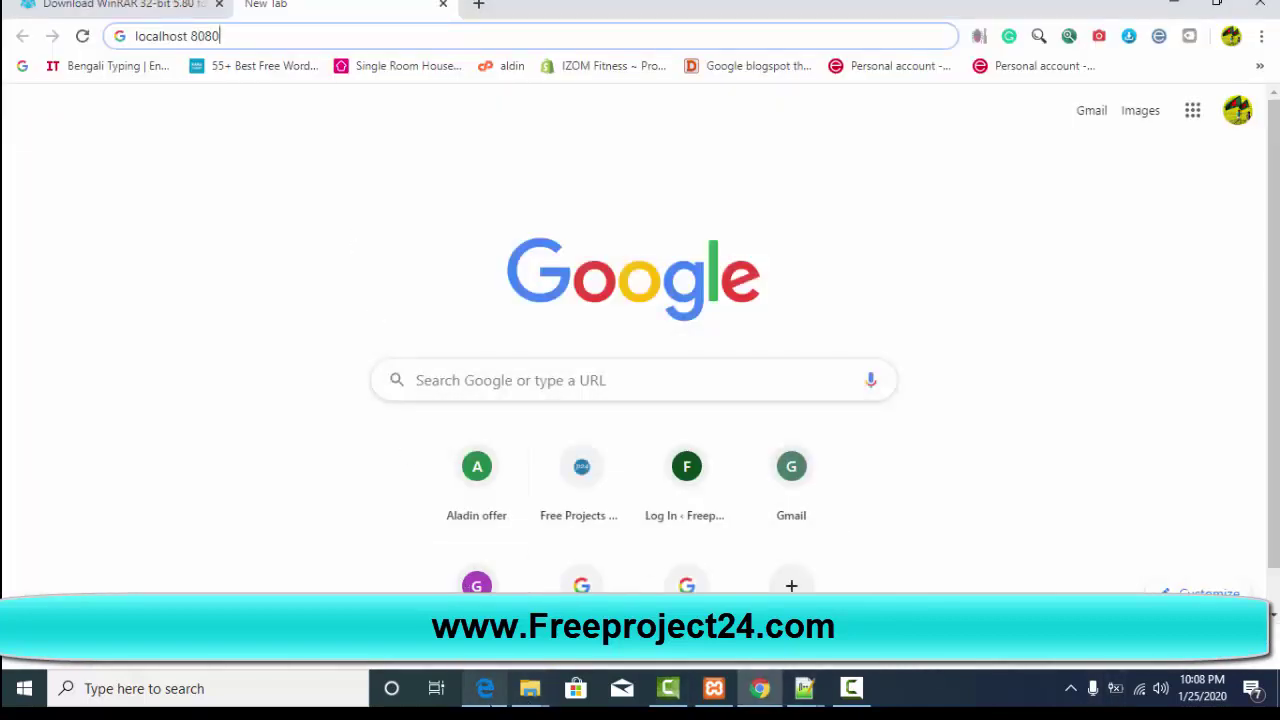
click(486, 696)
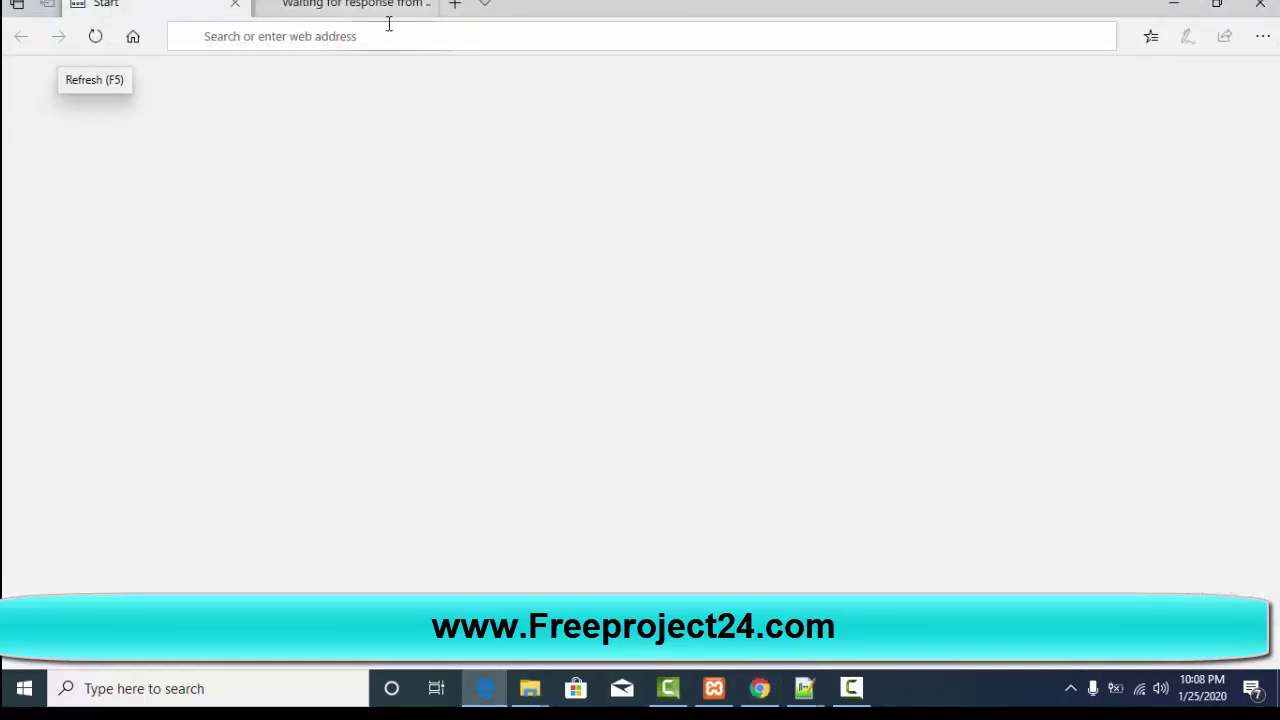
click(380, 5)
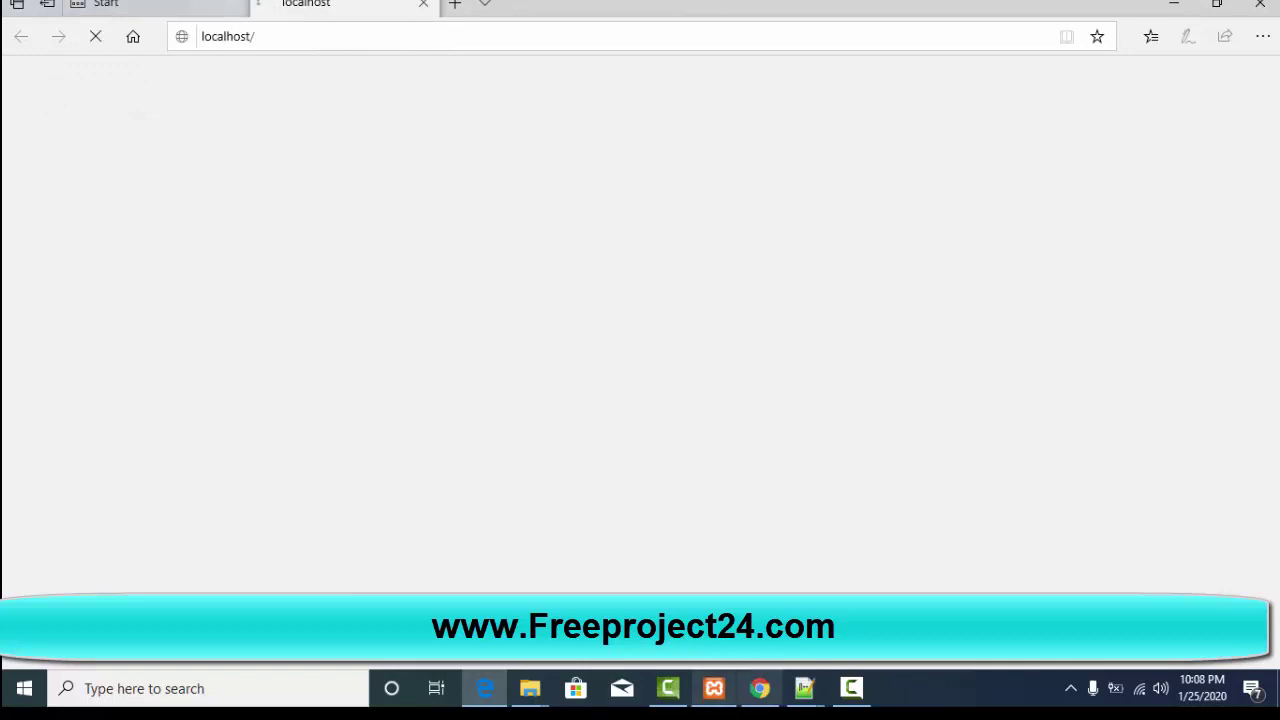
click(760, 690)
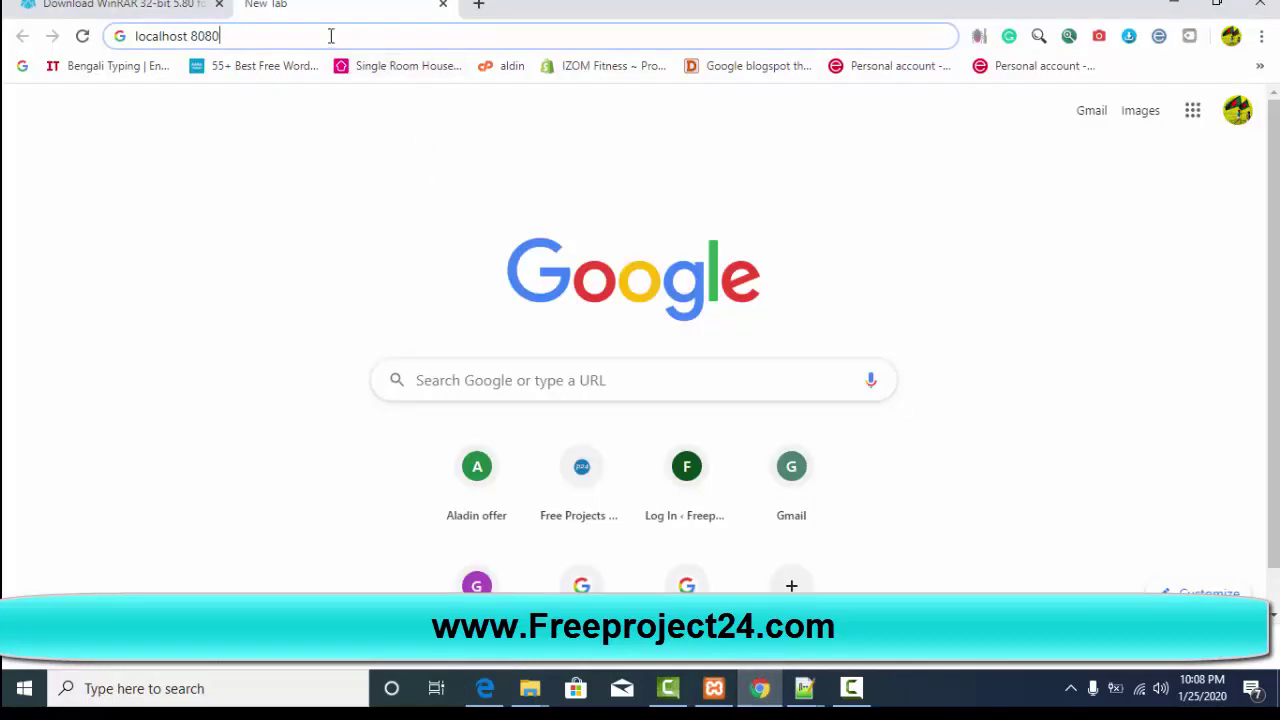
key(BackSpace)
key(BackSpace)
key(BackSpace)
key(BackSpace)
key(BackSpace)
key(BackSpace)
key(BackSpace)
key(BackSpace)
key(BackSpace)
key(BackSpace)
key(BackSpace)
key(BackSpace)
key(BackSpace)
key(BackSpace)
key(ctrl+v)
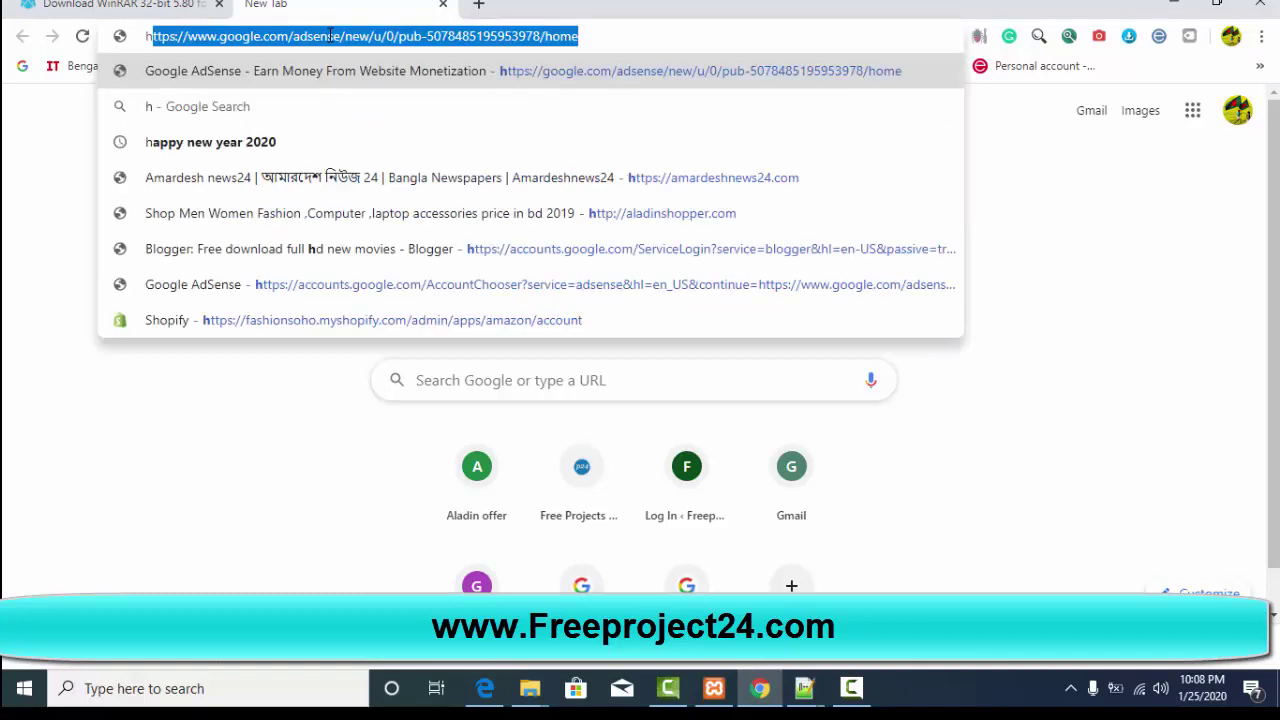
key(End)
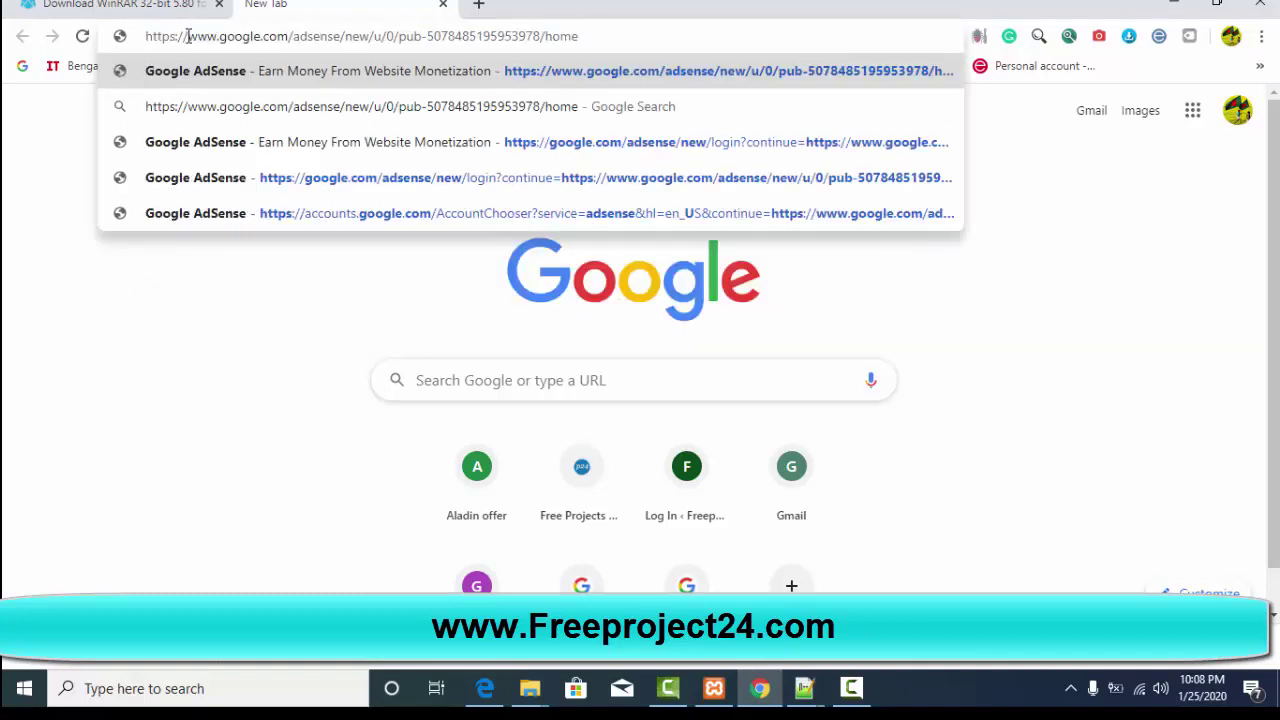
drag(188, 36, 650, 46)
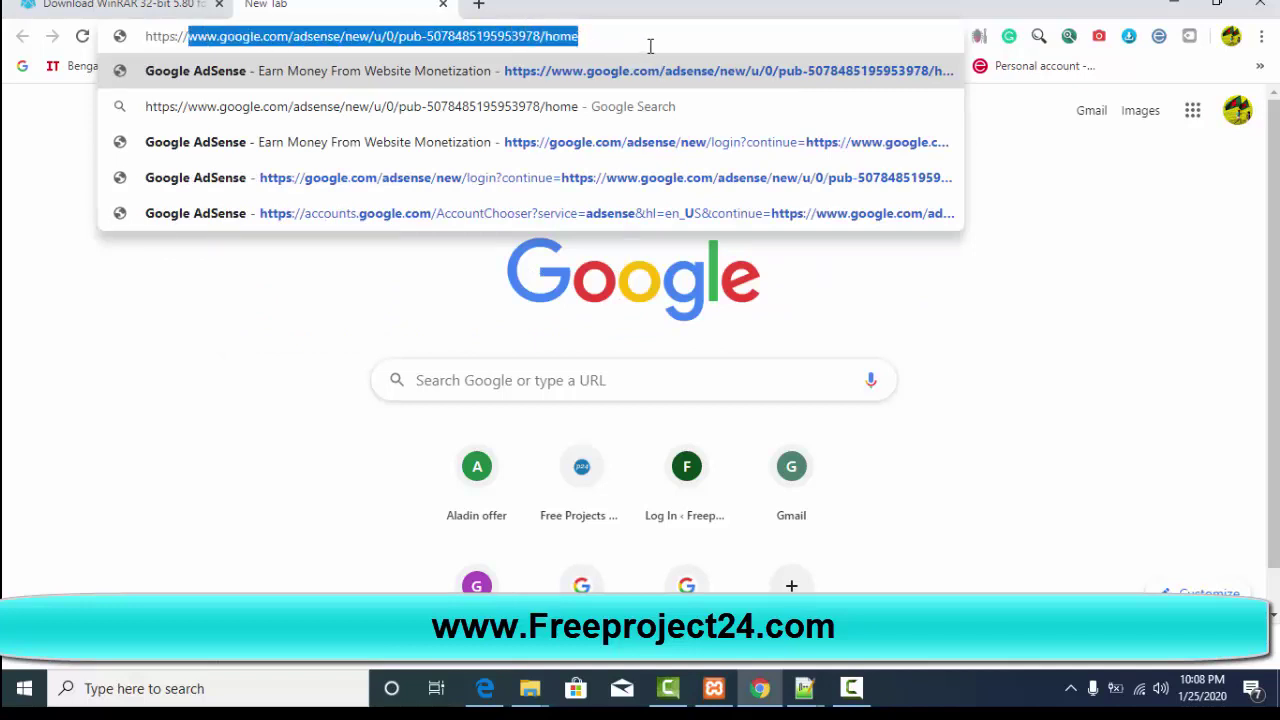
text(localho)
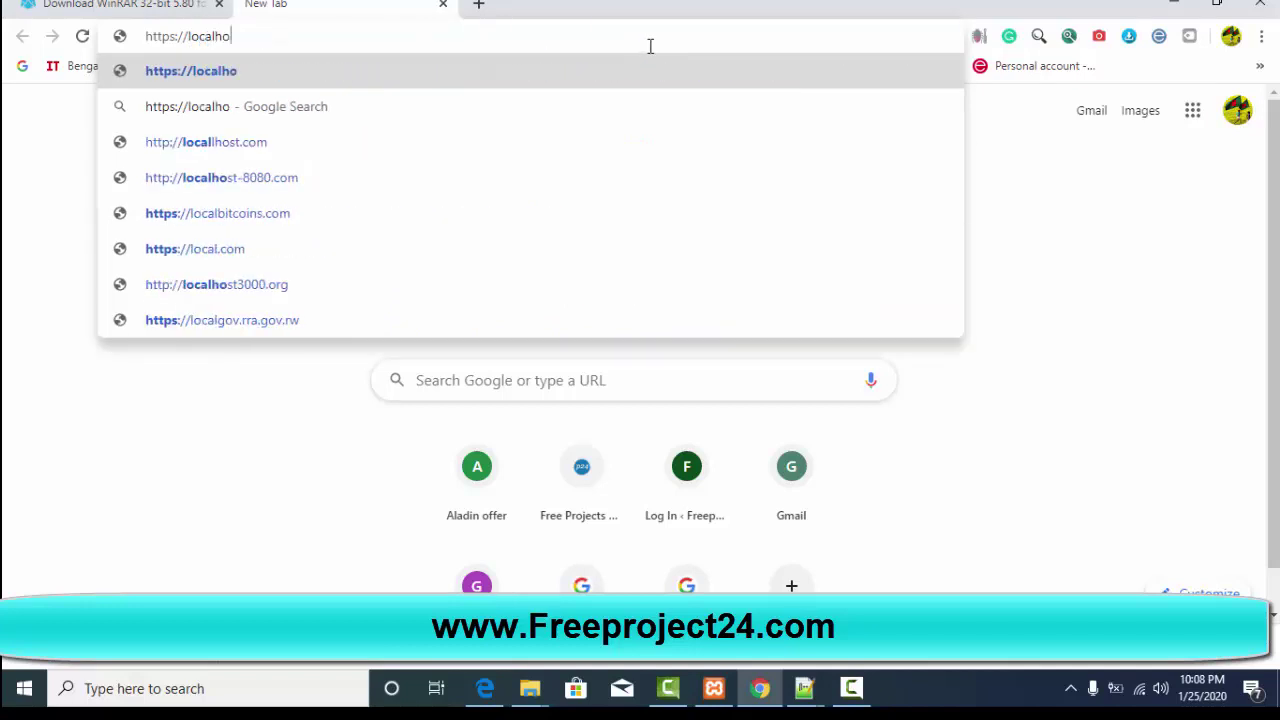
text(t)
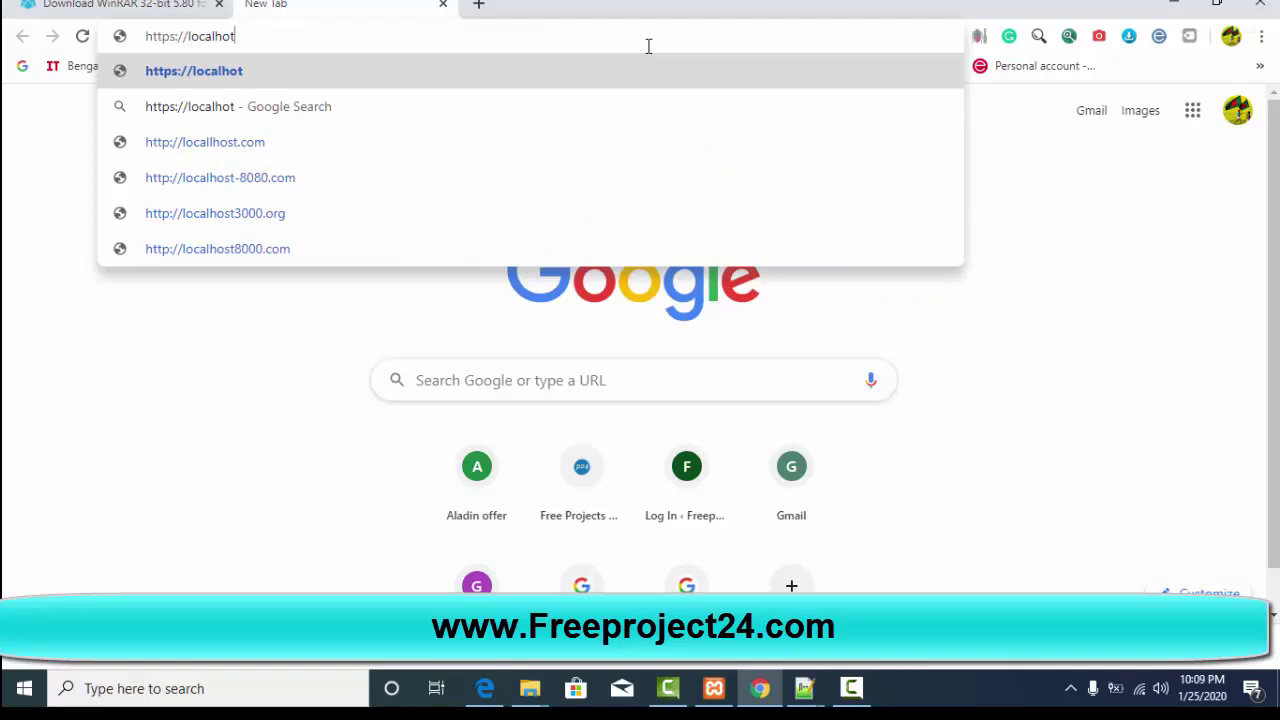
key(Left)
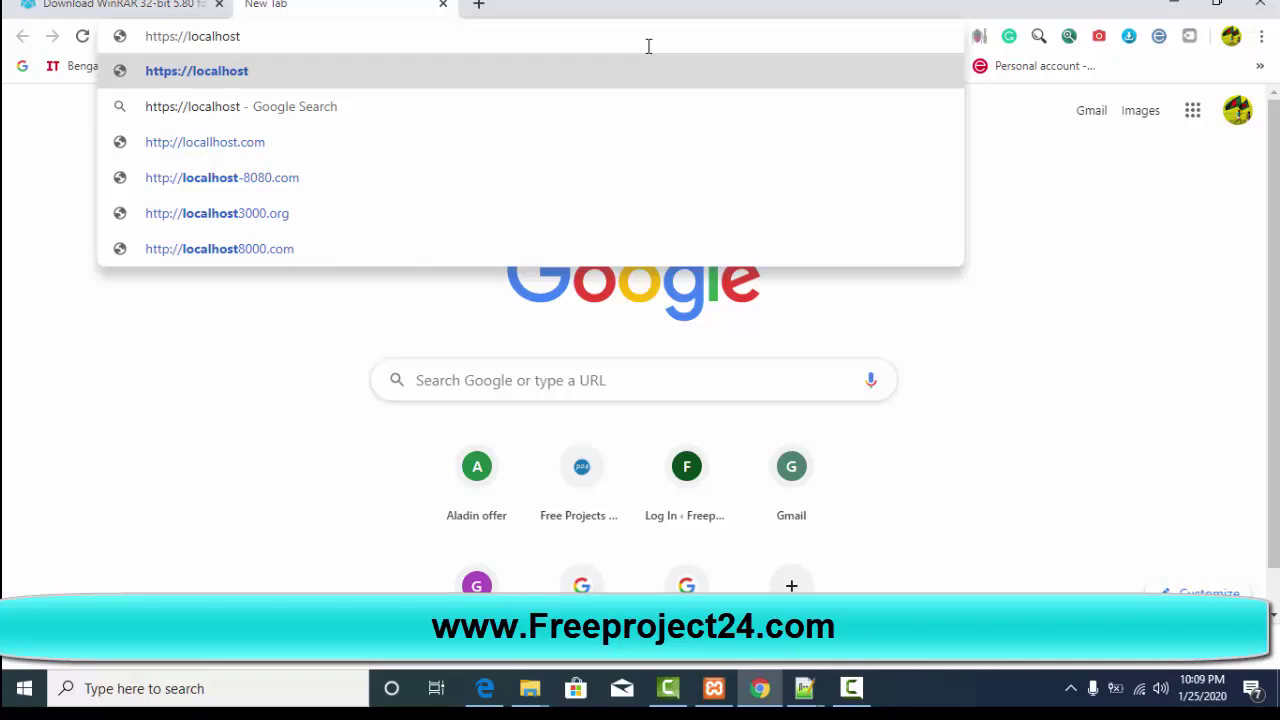
key(Return)
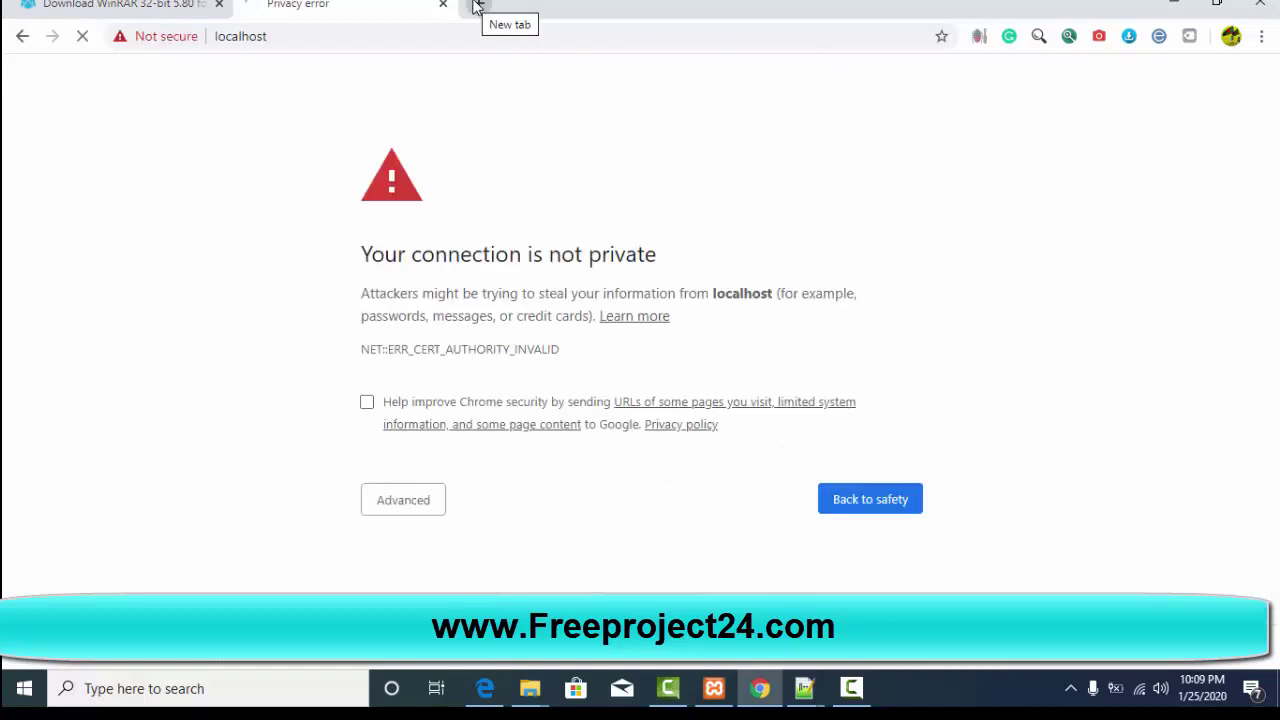
Step: Proceed to localhost (unsafe) past the privacy warning and browse the Welcome to XAMPP dashboard
click(414, 510)
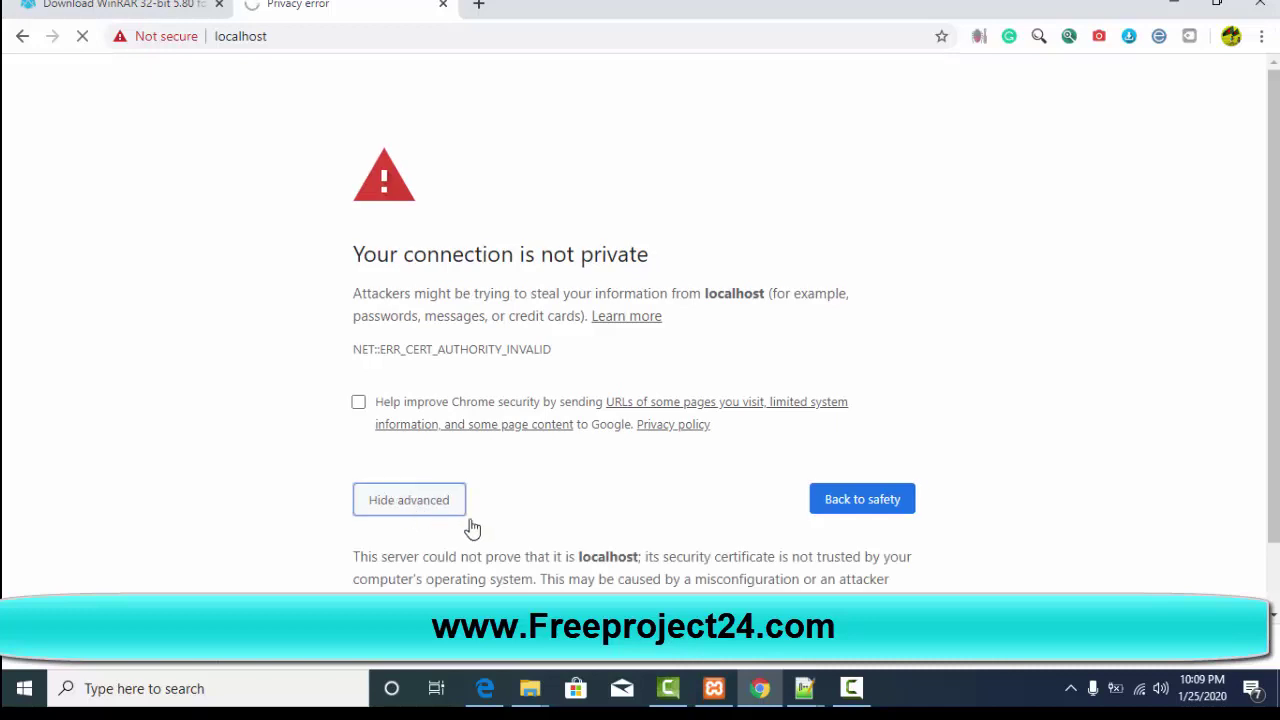
scroll(472, 528, down, 1)
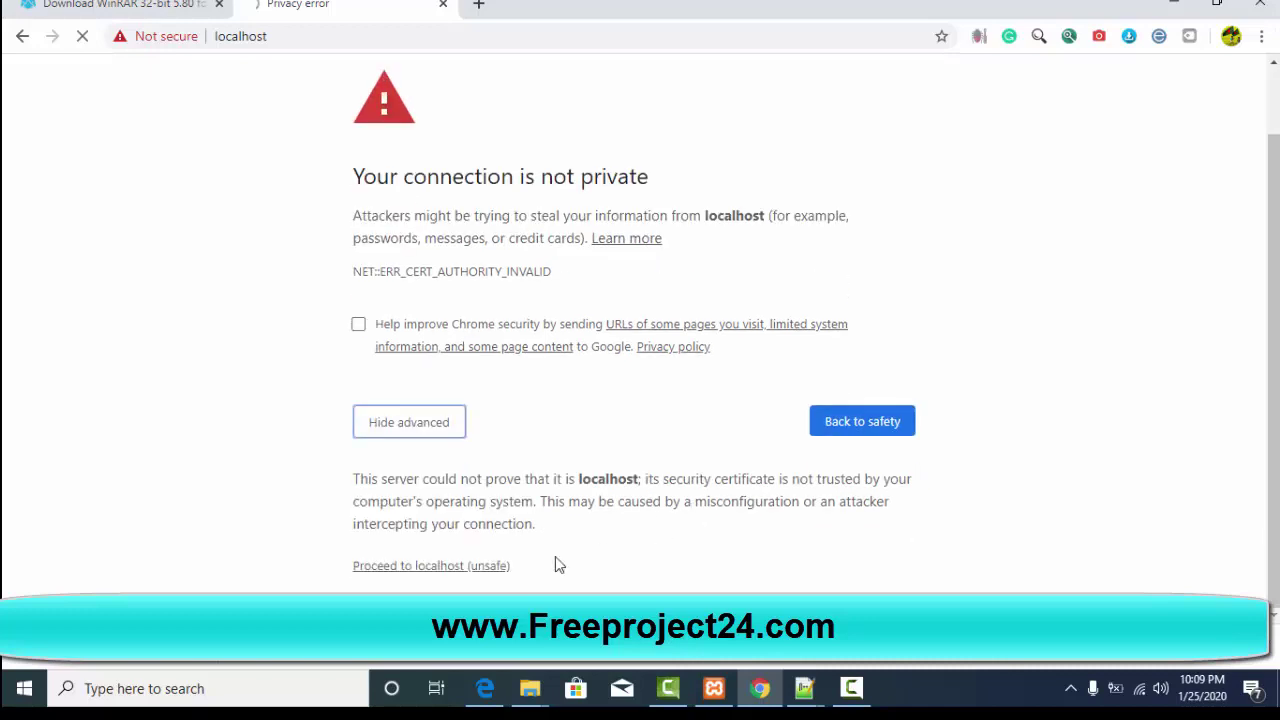
click(496, 572)
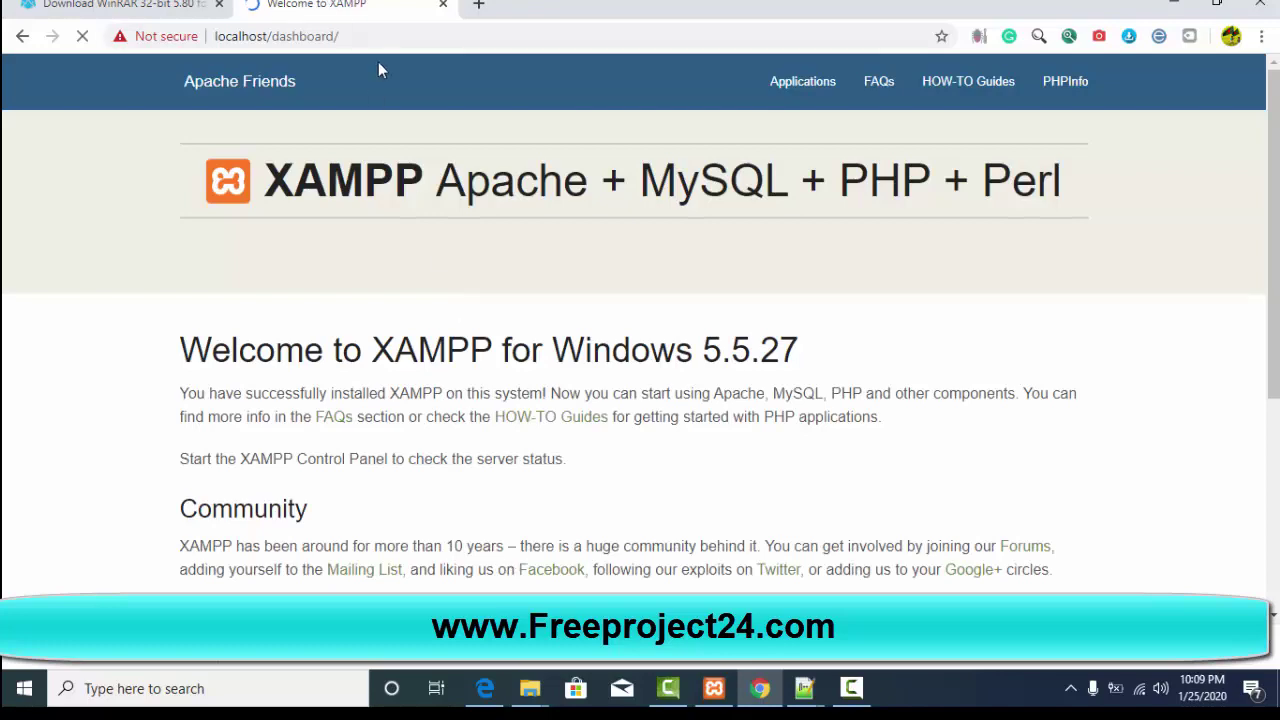
scroll(411, 137, down, 4)
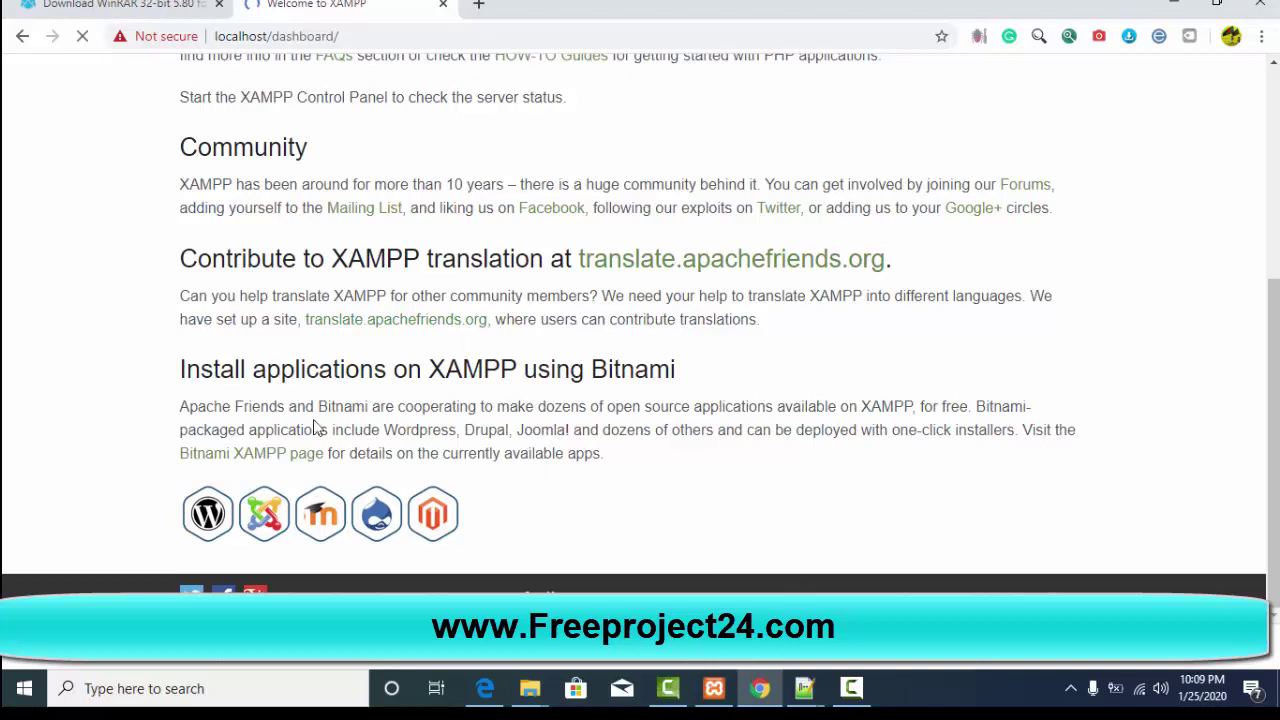
scroll(433, 355, up, 1)
scroll(433, 355, up, 3)
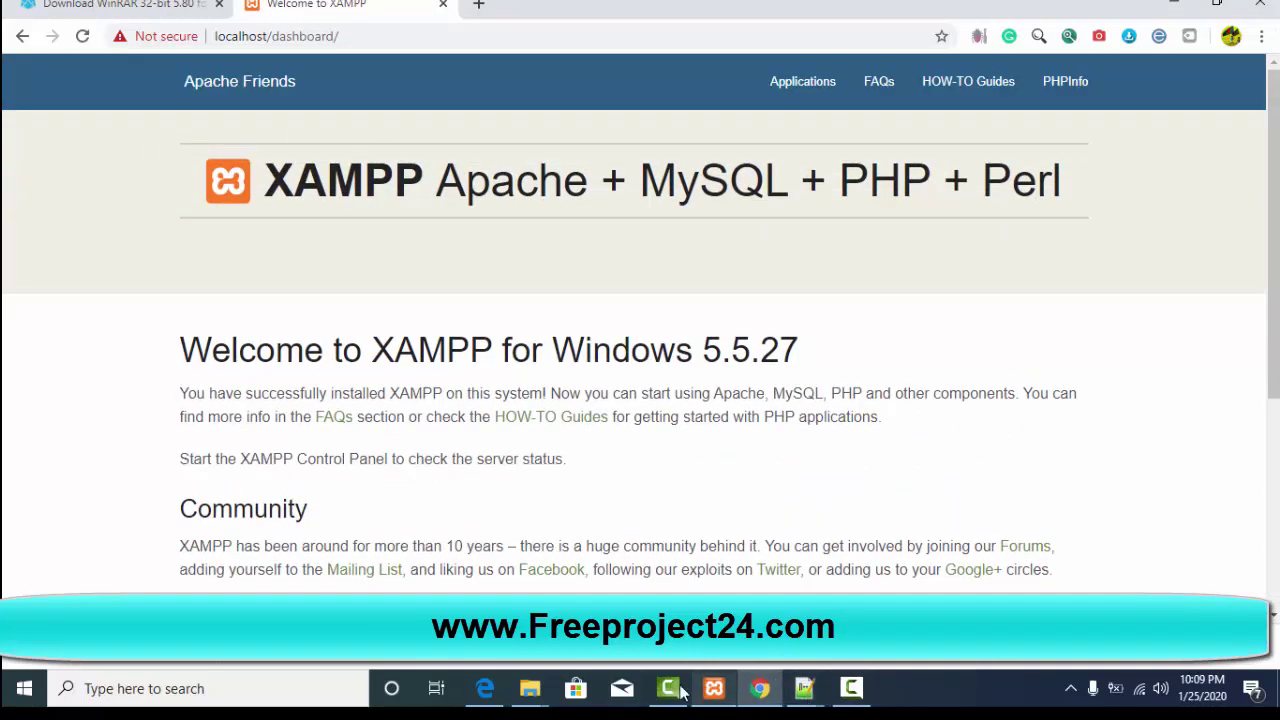
Step: Bring the project folder window forward in File Explorer and adjust its path
click(515, 694)
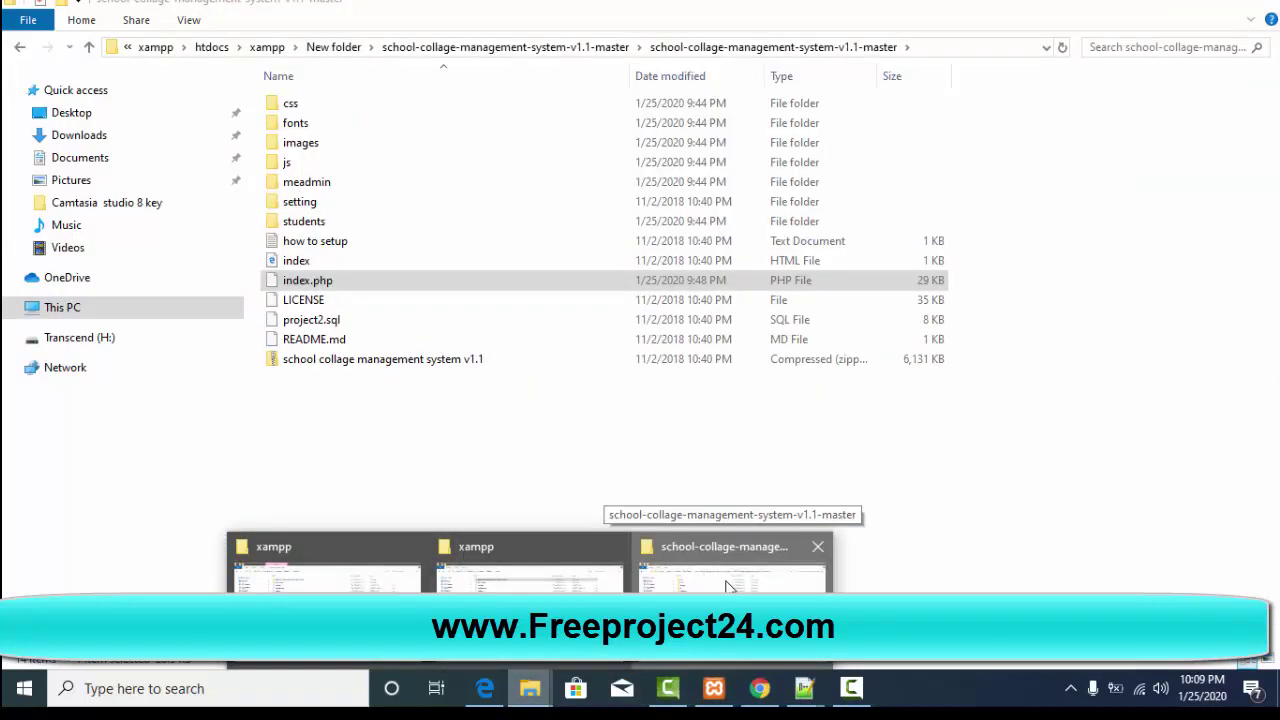
click(728, 587)
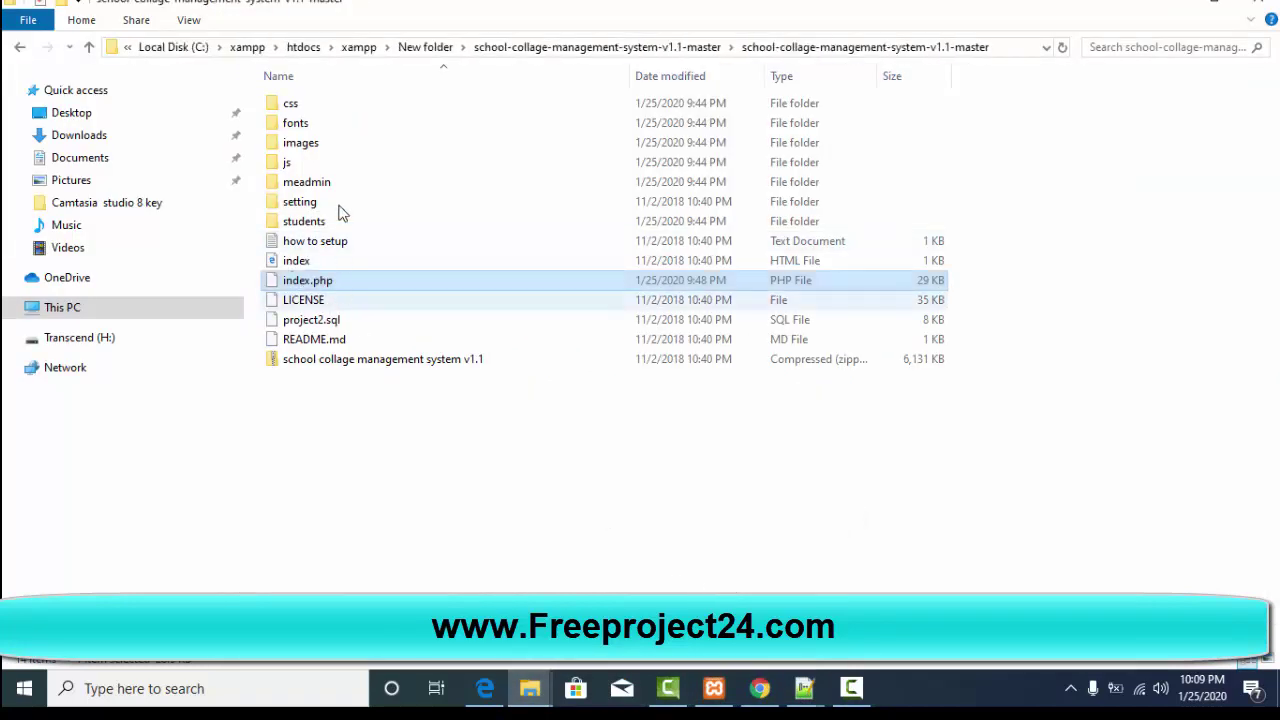
click(360, 47)
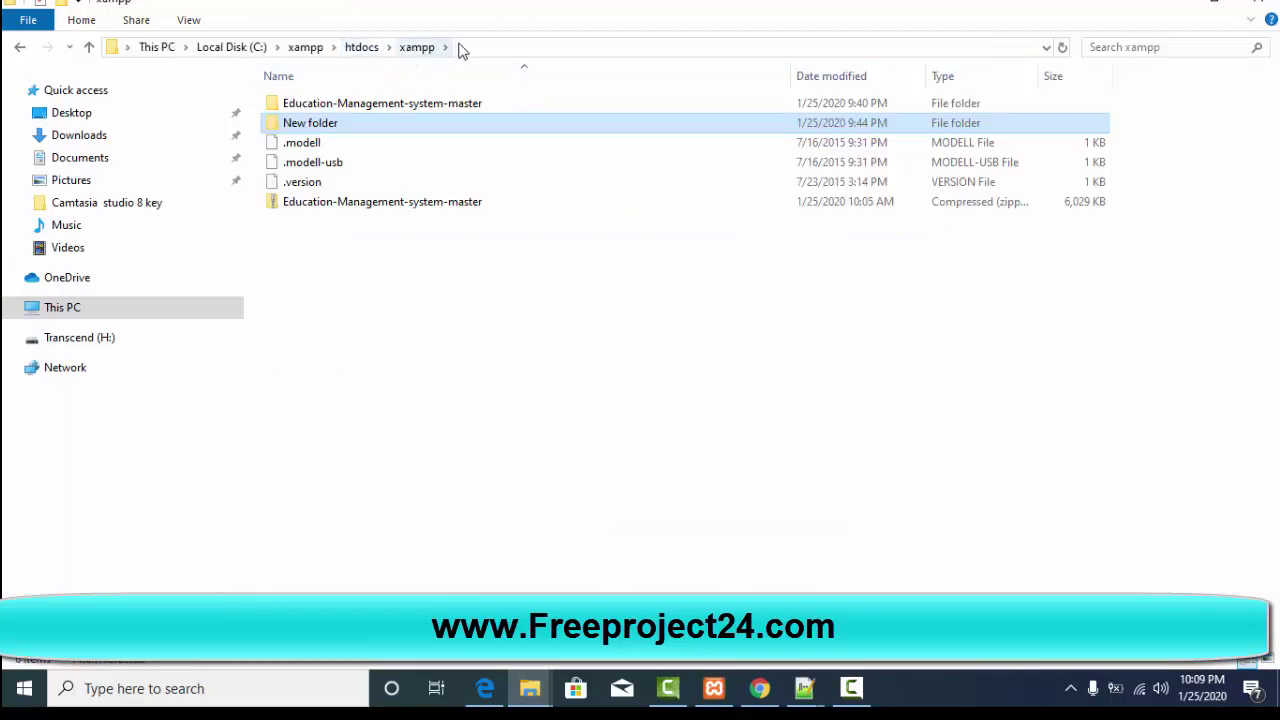
click(465, 50)
click(253, 48)
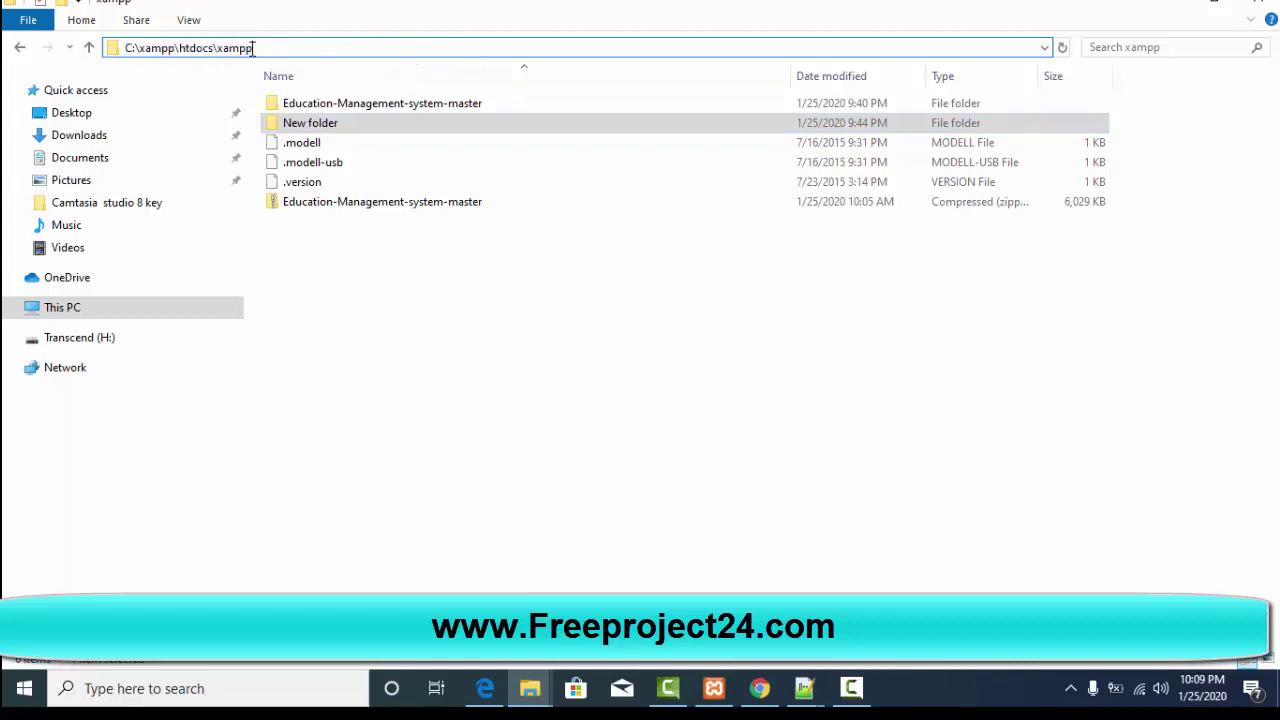
drag(222, 48, 286, 63)
click(169, 50)
click(20, 48)
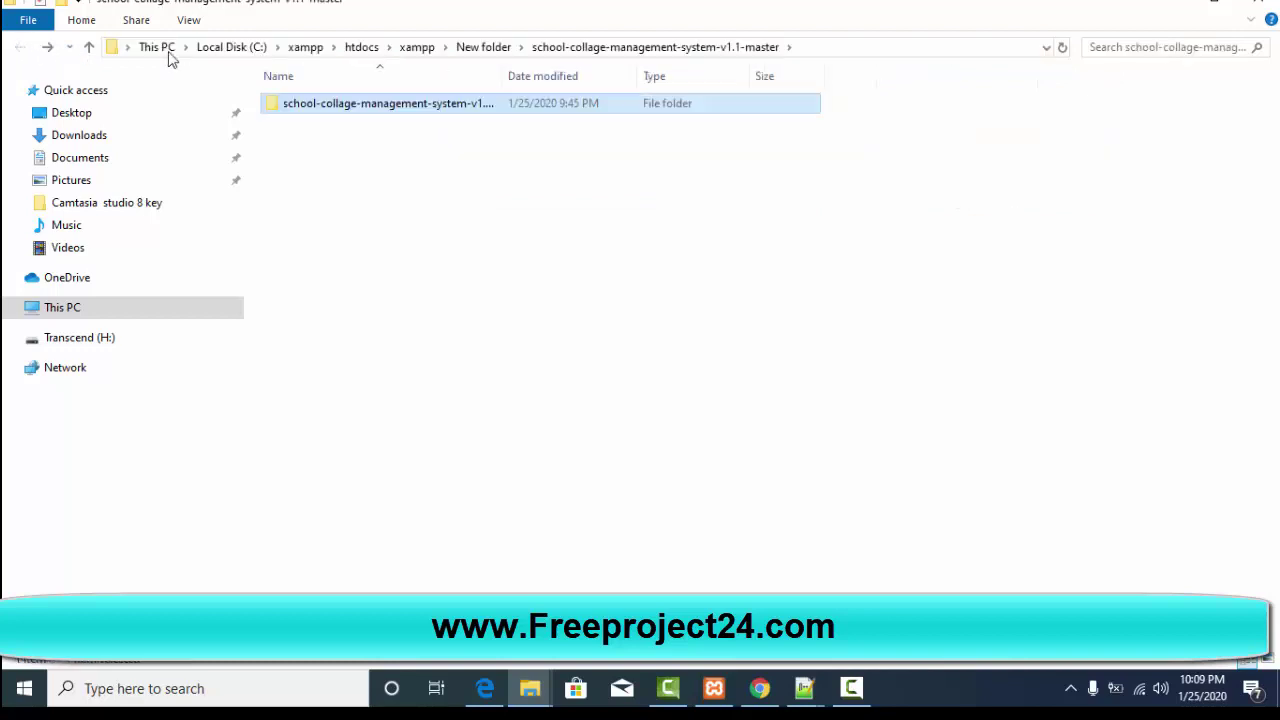
Step: Go to C:\xampp\htdocs and open index.php with Edit with Notepad++
click(313, 50)
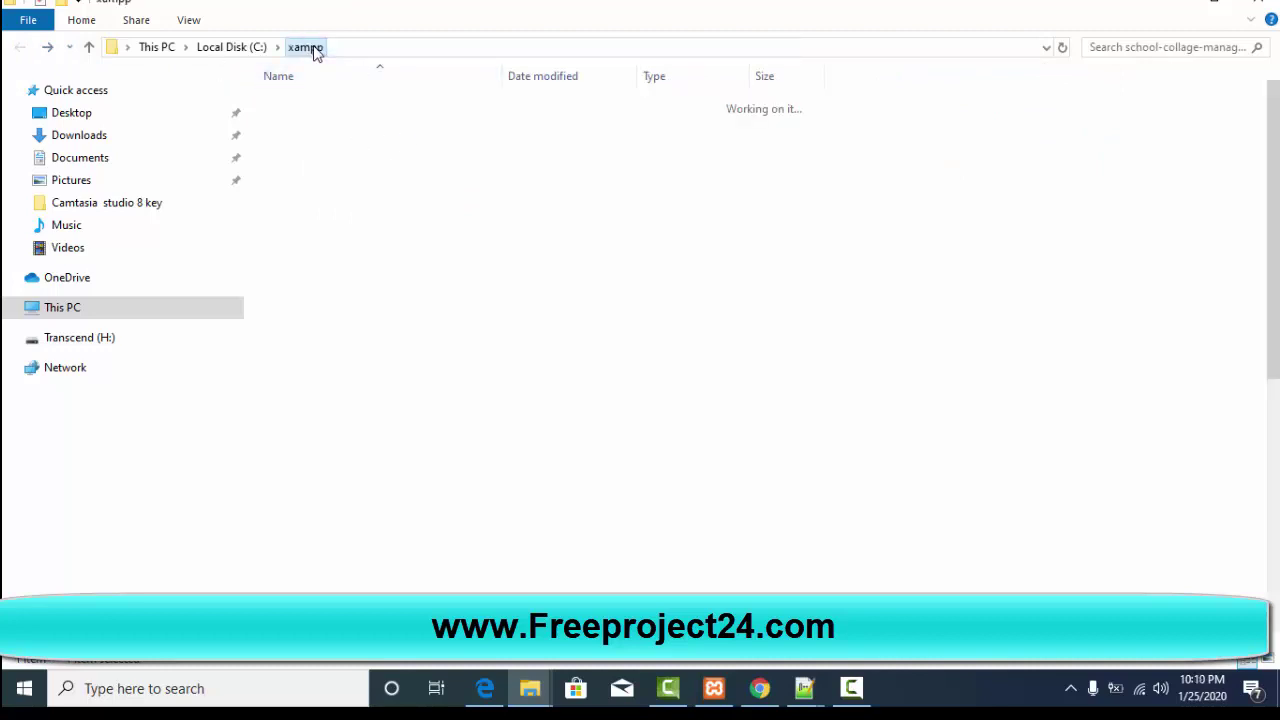
double_click(301, 204)
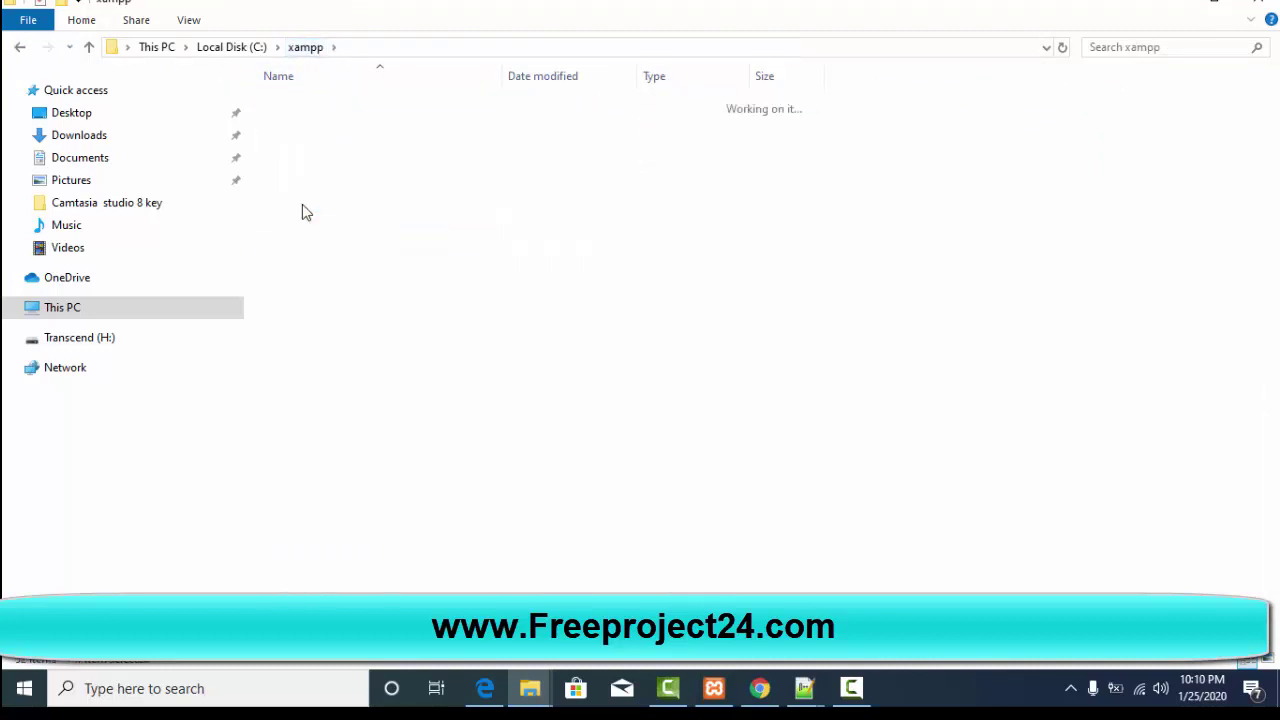
click(290, 250)
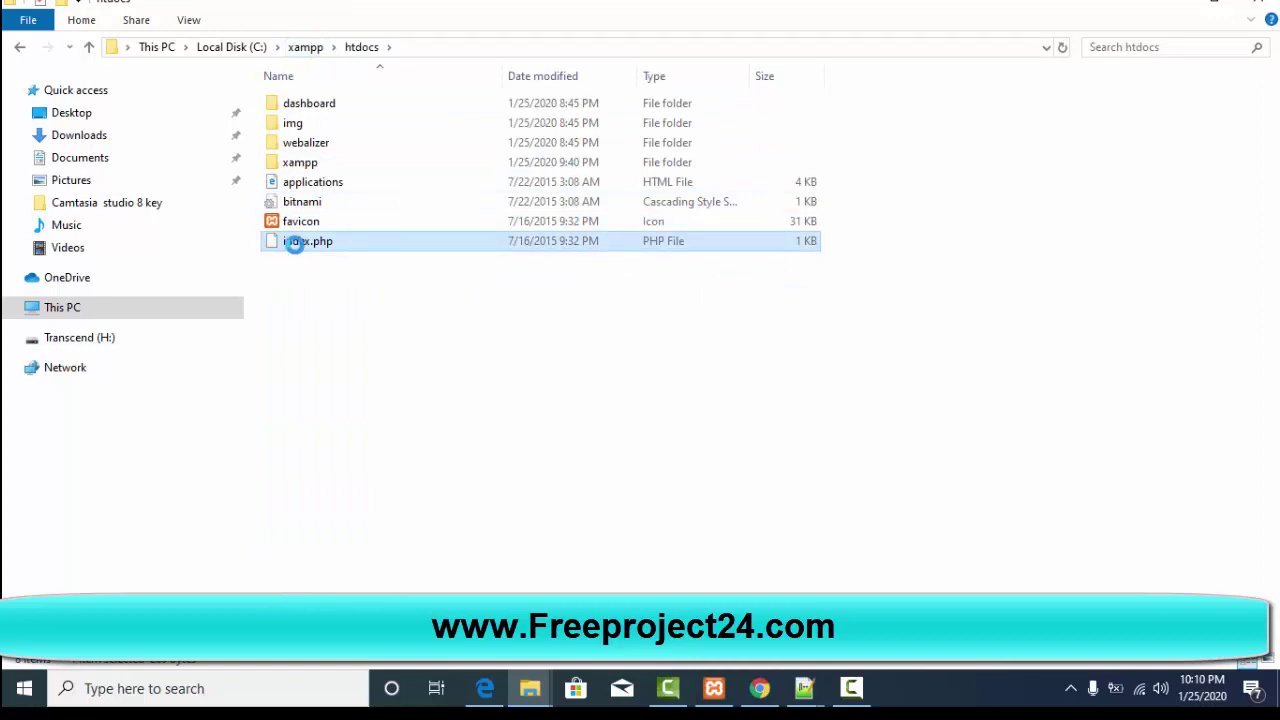
right_click(292, 250)
click(362, 281)
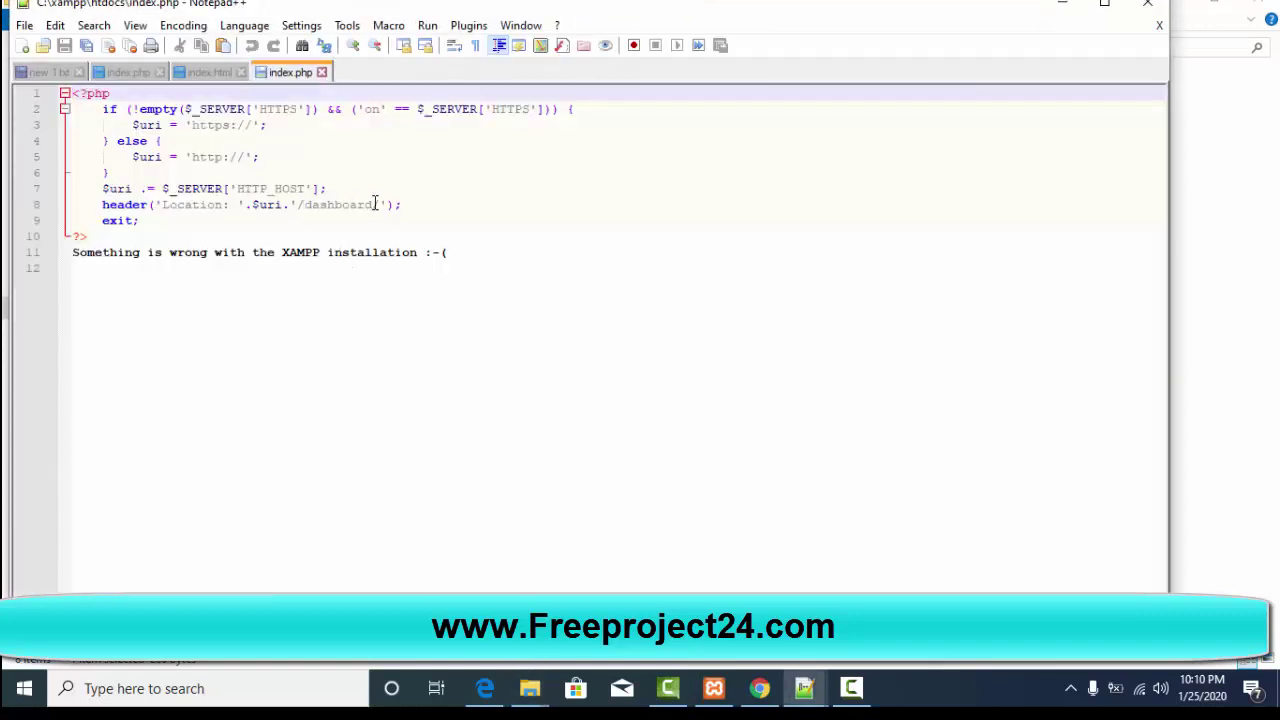
Step: Replace 'dashboard' with 'xampp' in line 8's header redirect and save index.php
click(376, 204)
key(BackSpace)
key(BackSpace)
key(BackSpace)
key(BackSpace)
key(BackSpace)
key(BackSpace)
key(BackSpace)
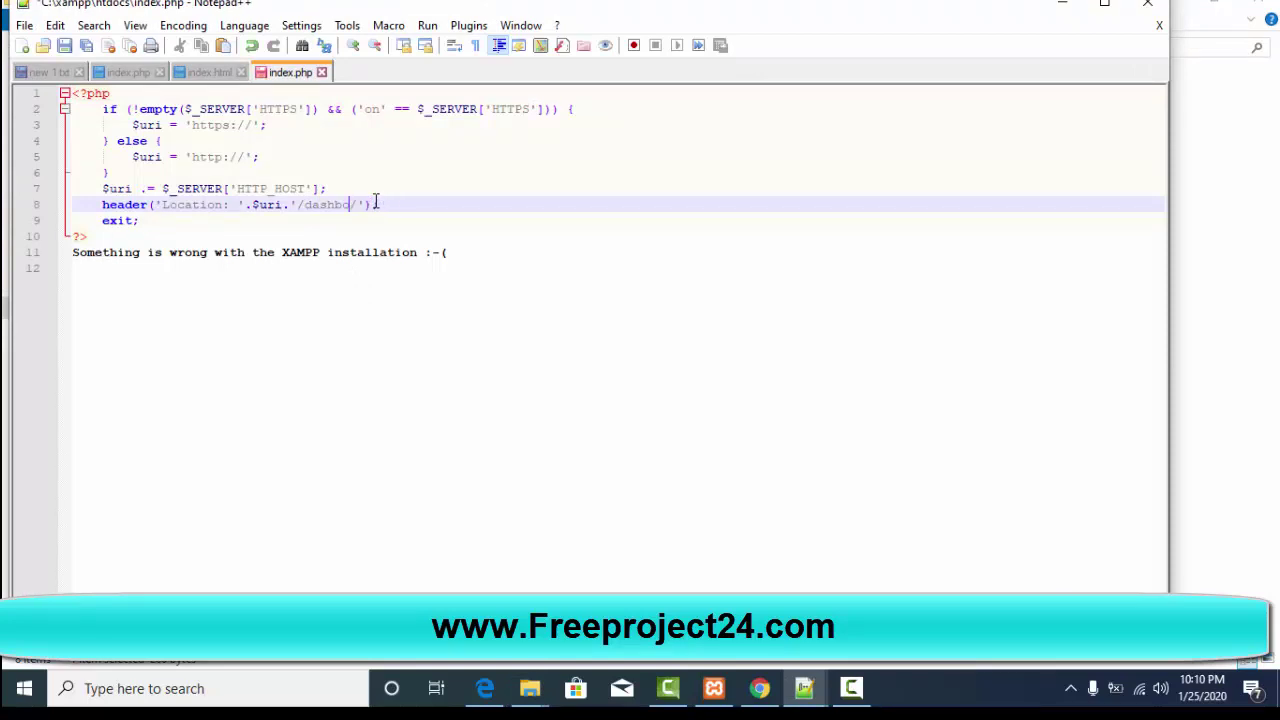
key(BackSpace)
text(xampp)
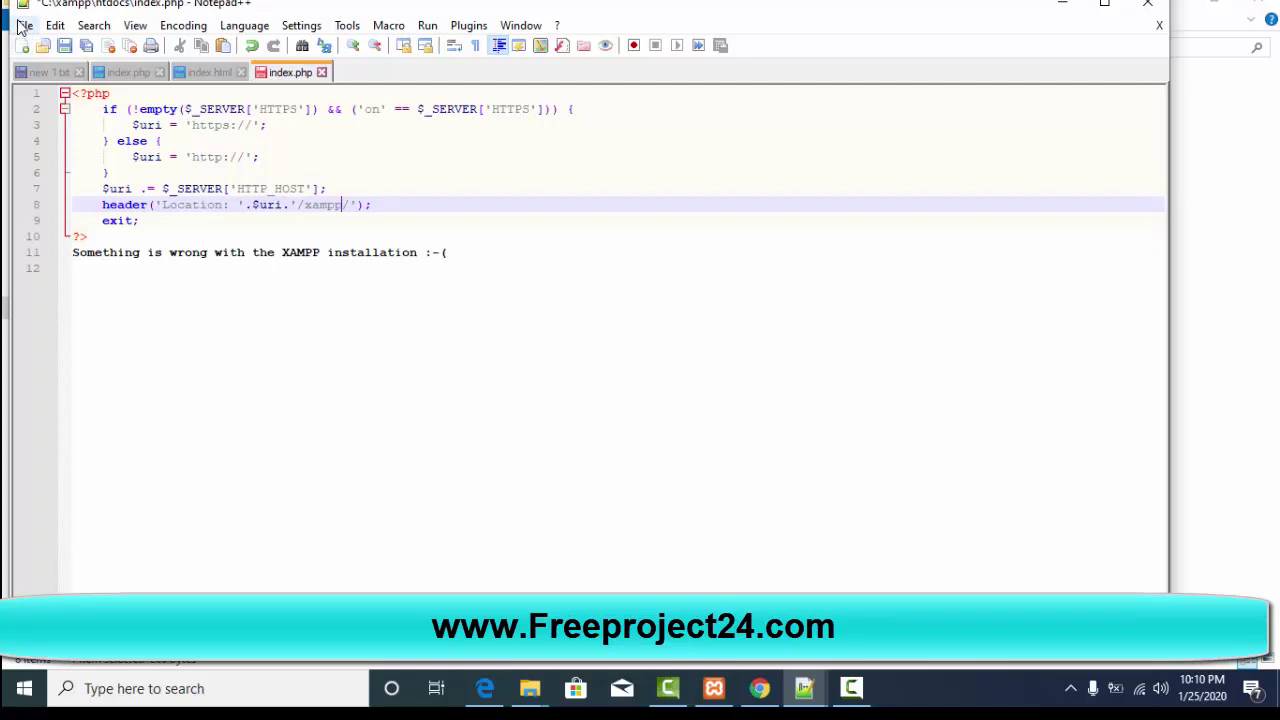
click(24, 25)
click(64, 172)
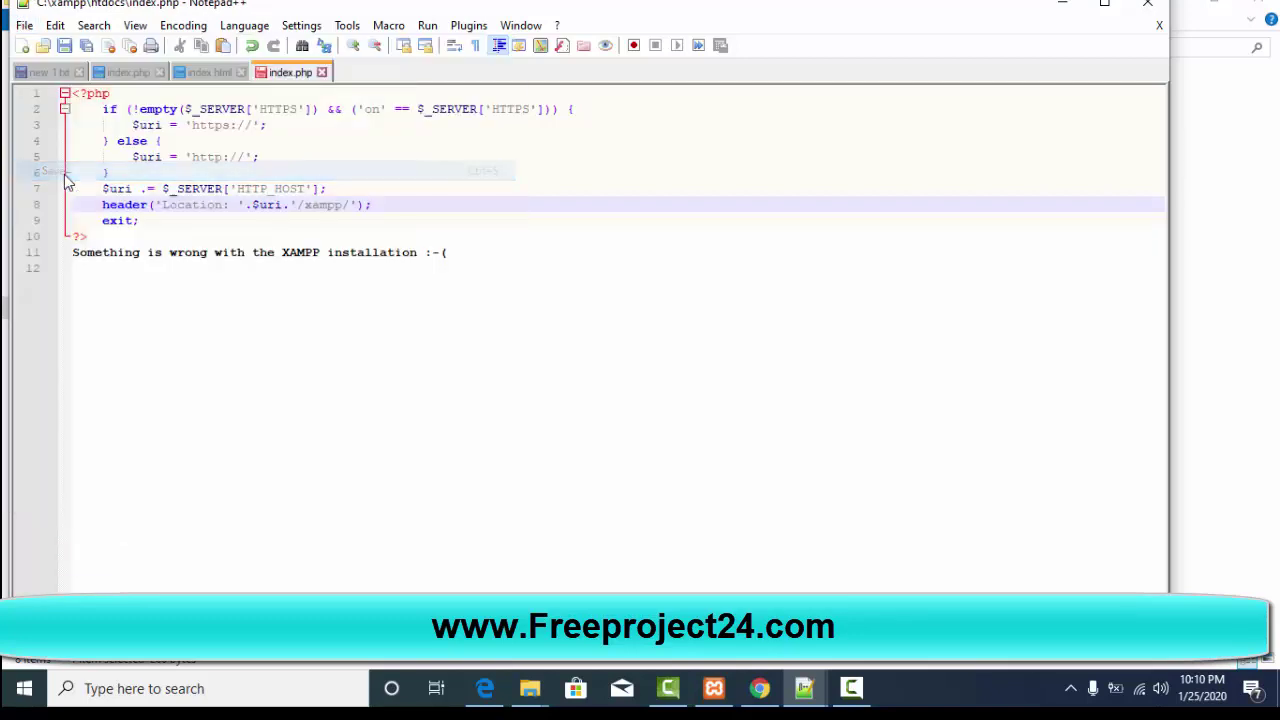
click(384, 312)
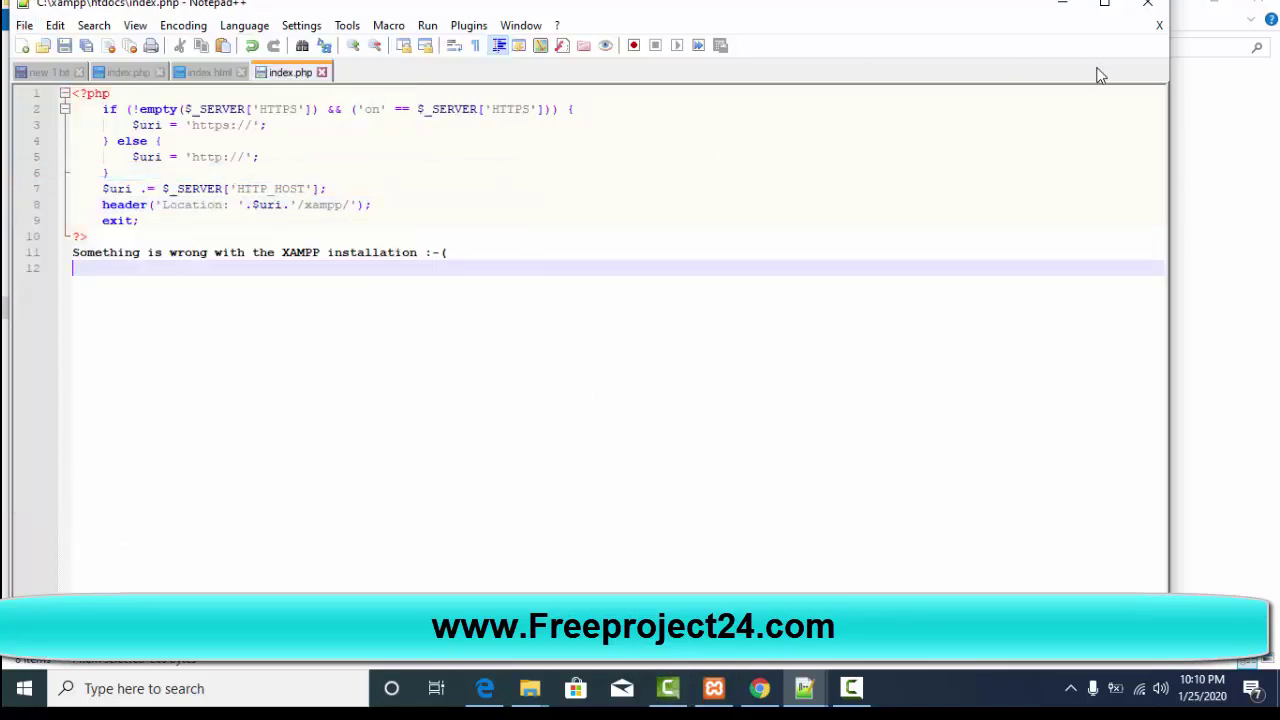
Step: Load localhost, now redirecting to /xampp, and open the Education-Management-system-master folder listing
click(760, 690)
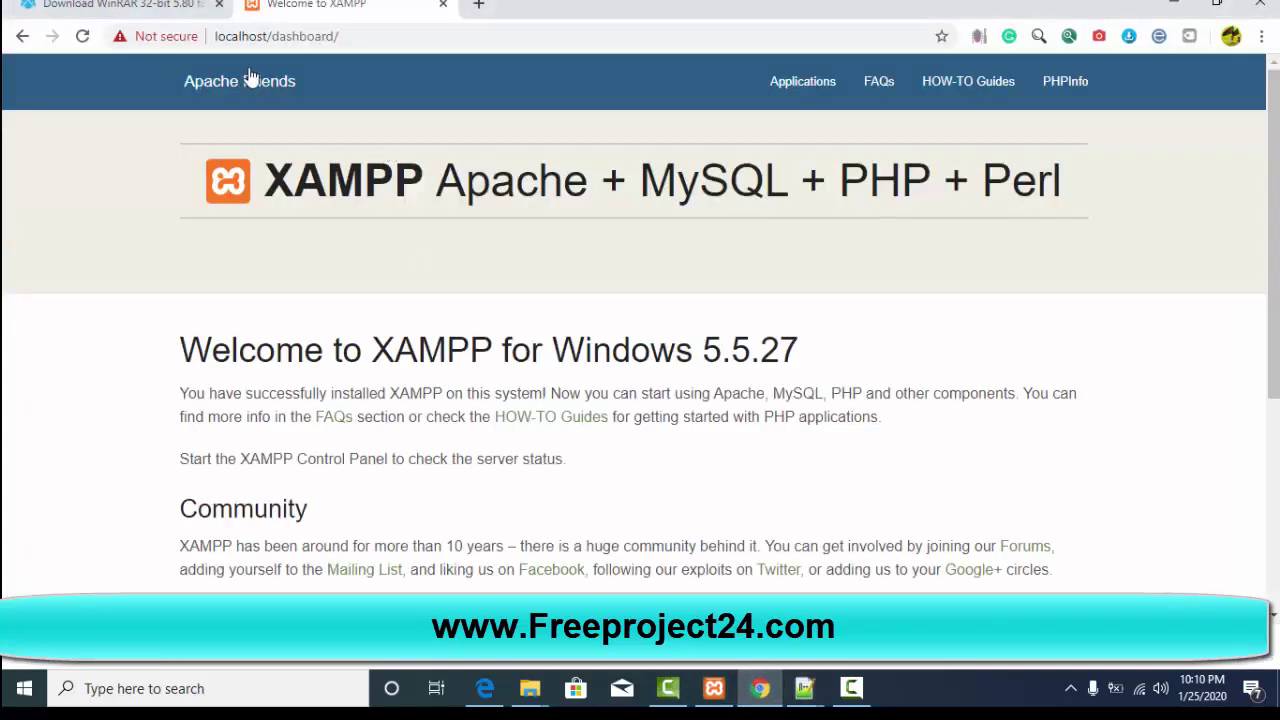
drag(274, 37, 386, 37)
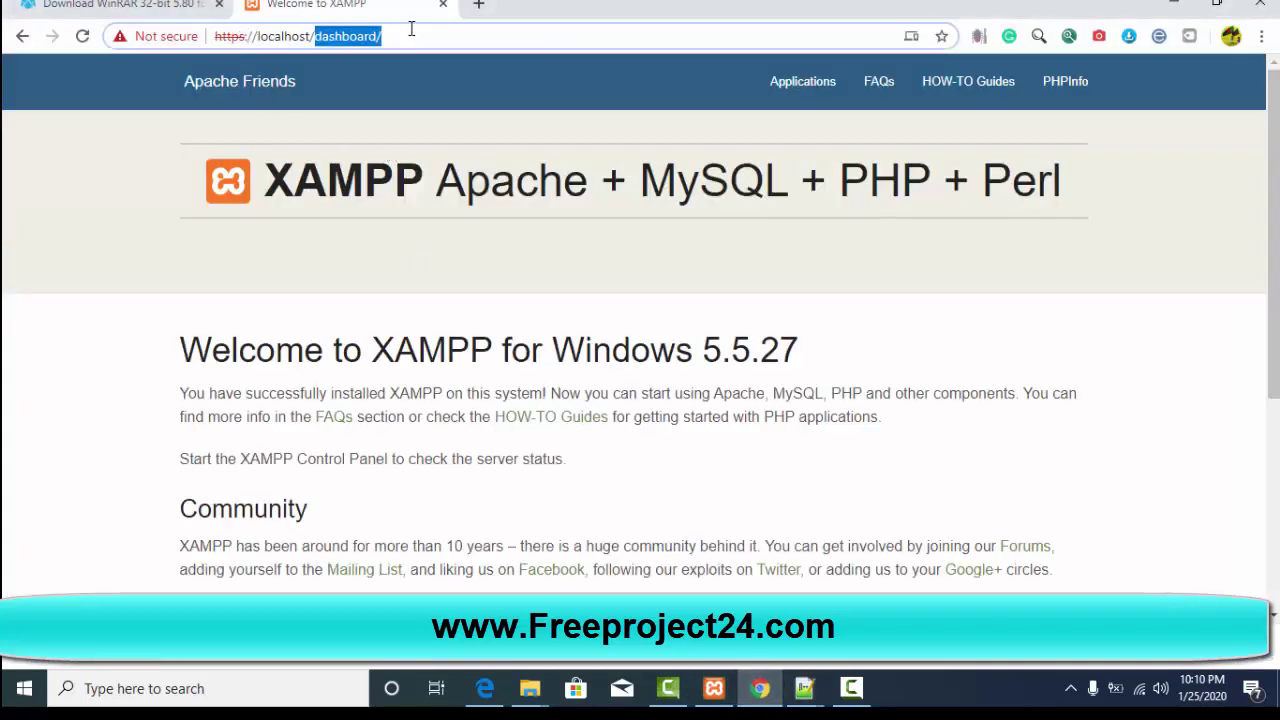
key(BackSpace)
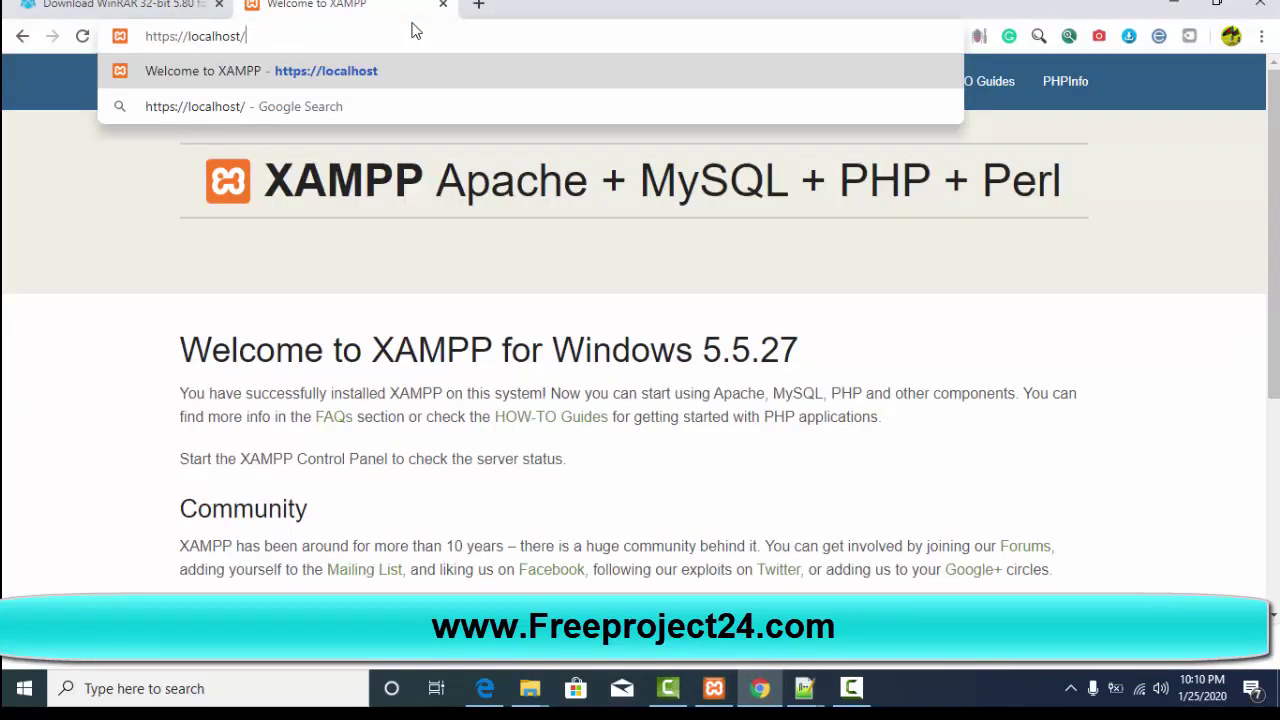
key(Return)
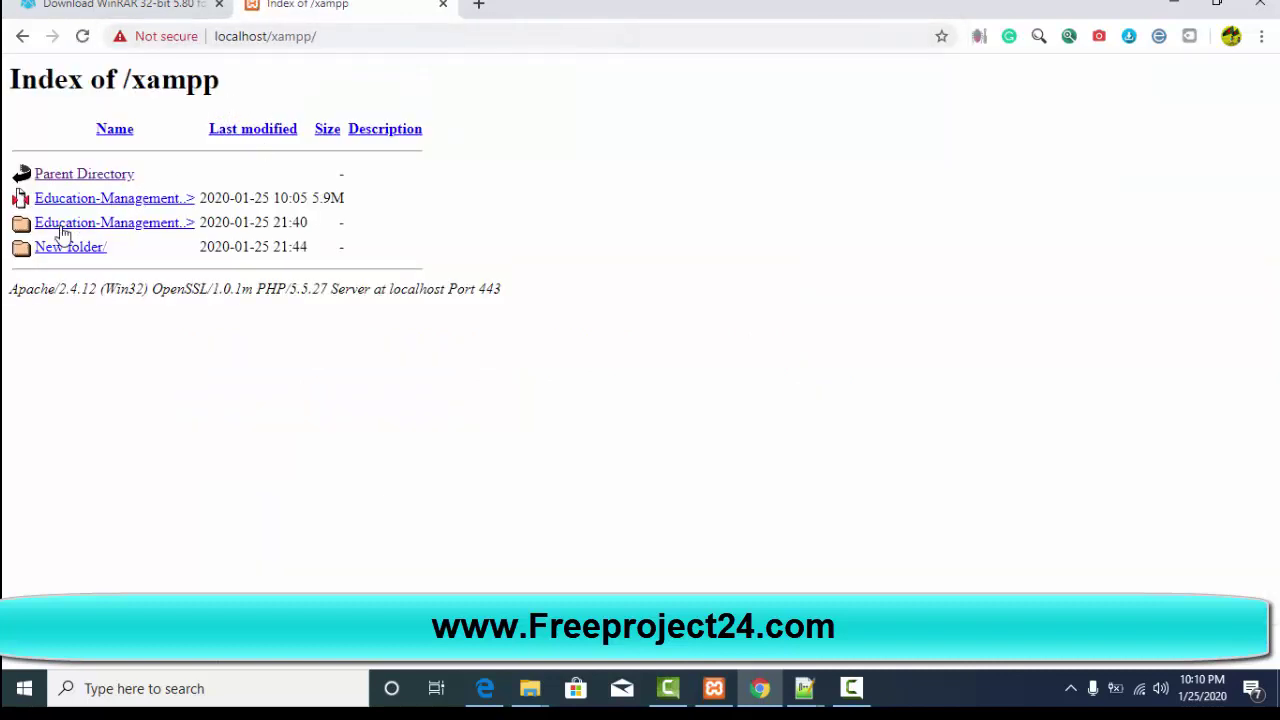
click(80, 228)
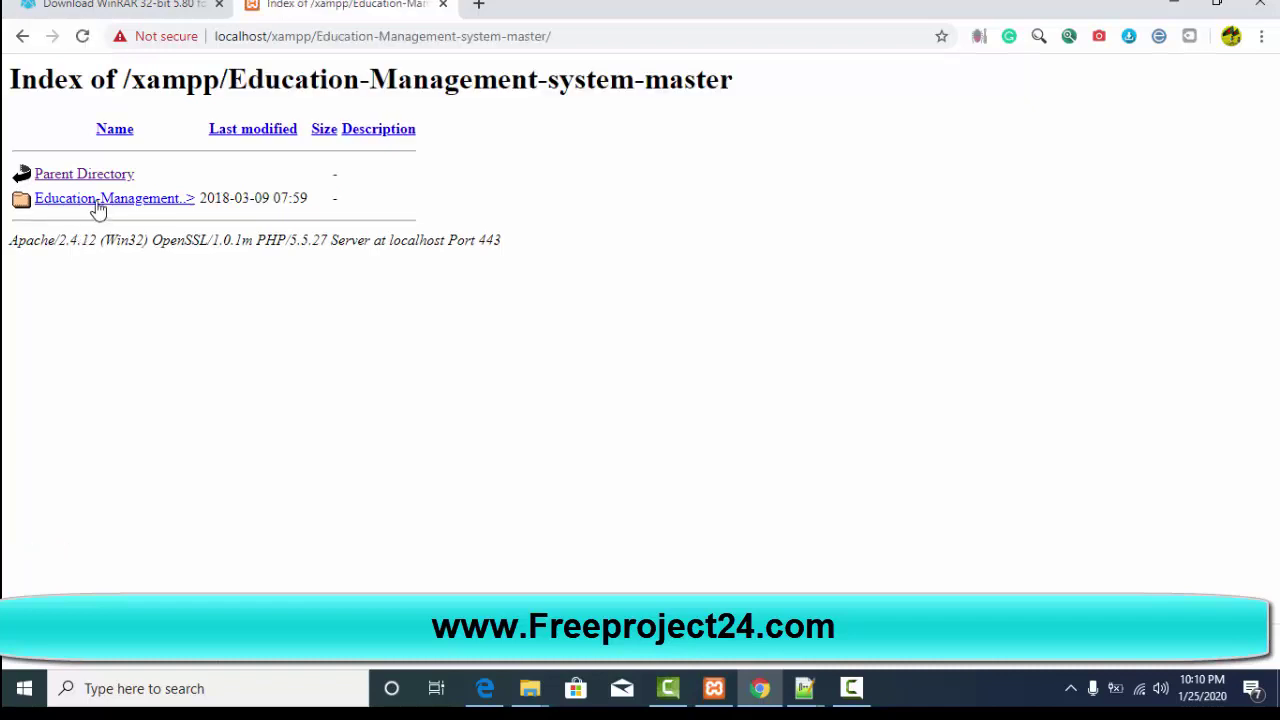
click(97, 199)
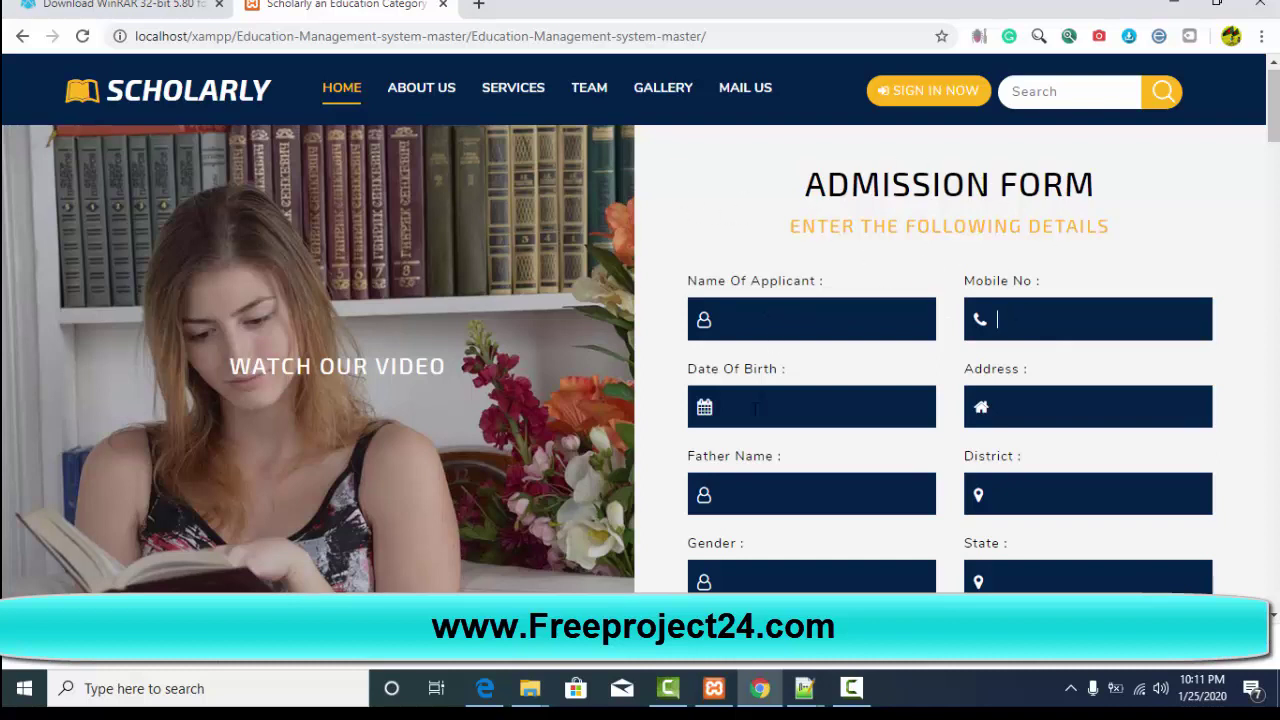
key(Tab)
key(Tab)
key(Tab)
key(Tab)
key(Tab)
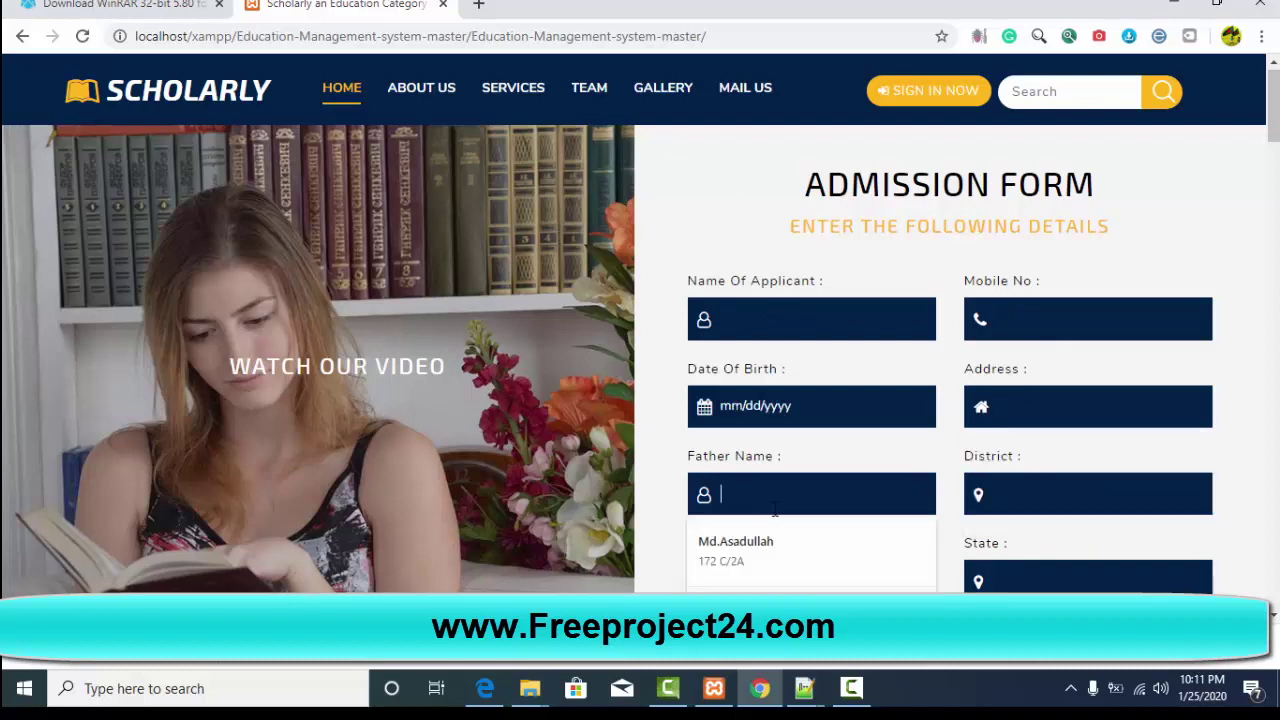
scroll(1033, 588, down, 1)
scroll(1033, 588, down, 2)
click(1035, 383)
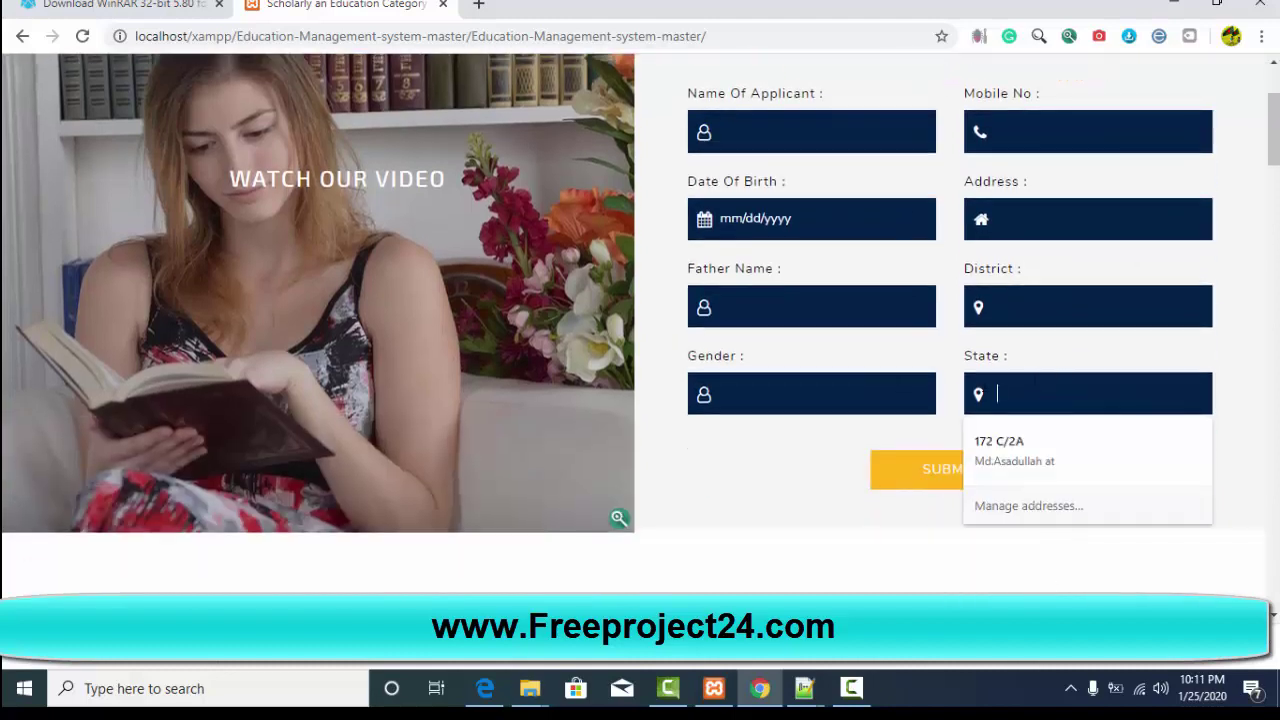
click(820, 393)
scroll(405, 383, down, 12)
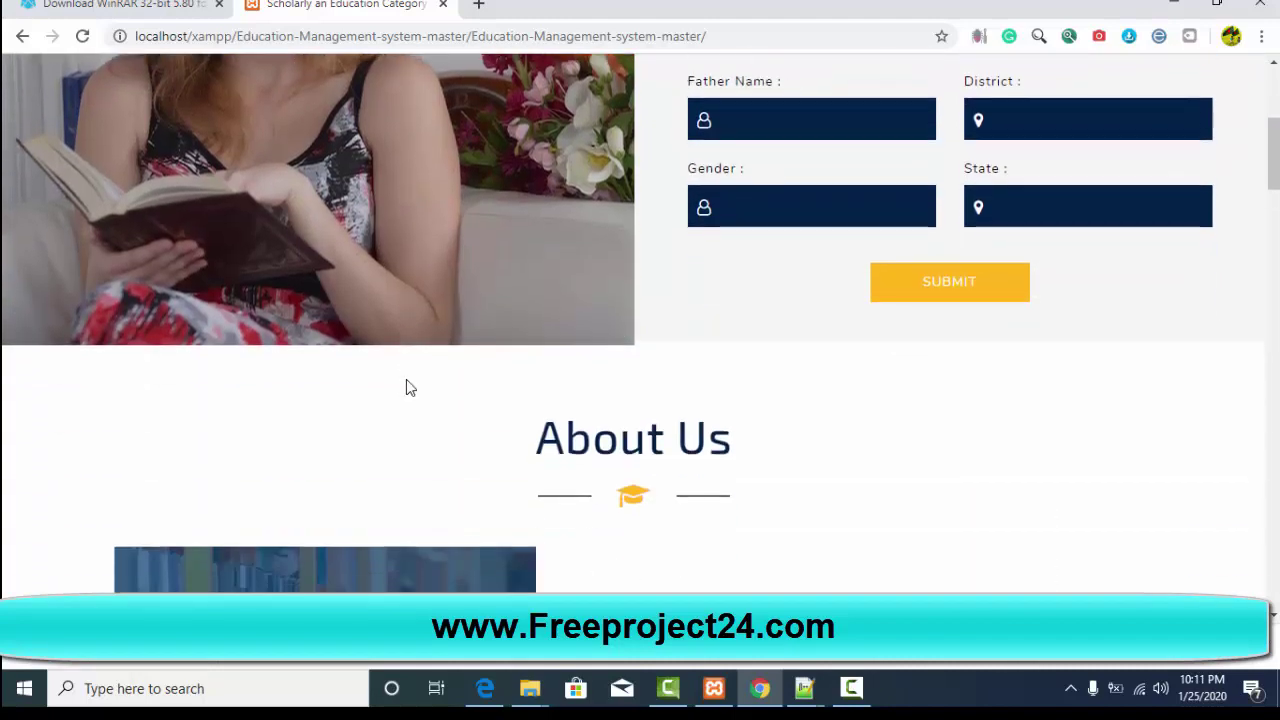
scroll(535, 362, down, 10)
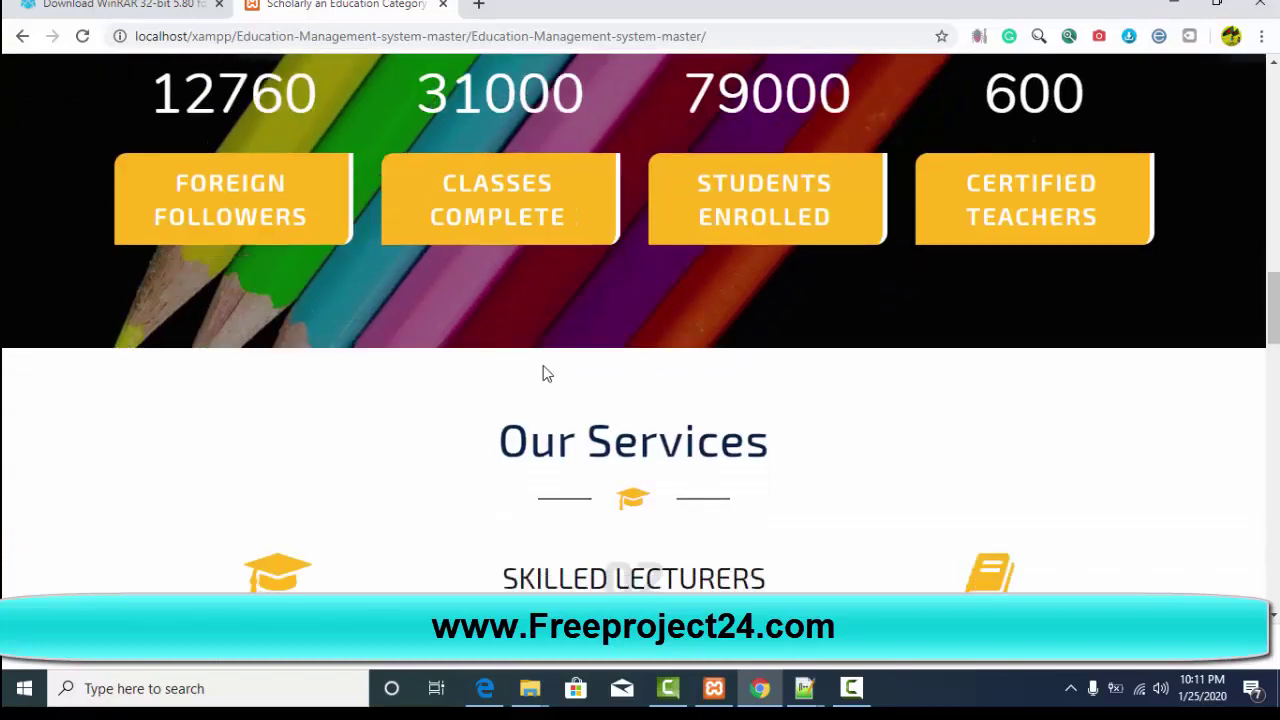
scroll(751, 389, down, 10)
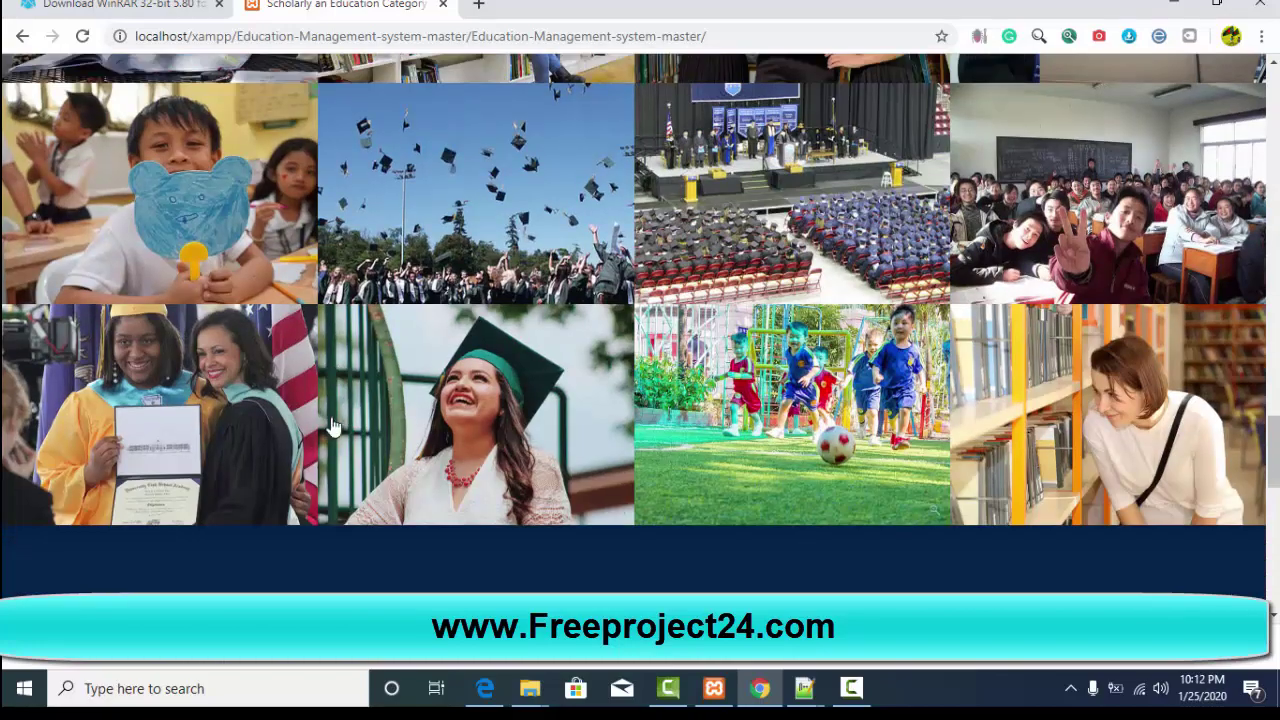
scroll(729, 366, down, 3)
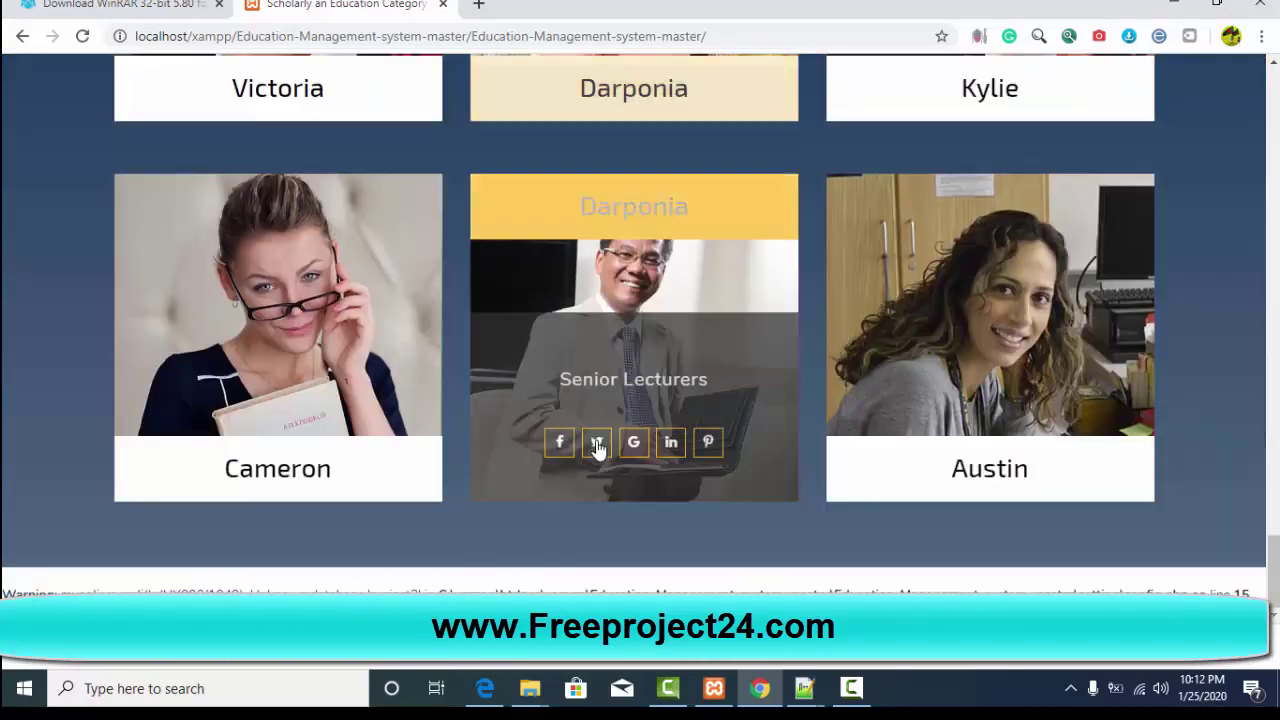
scroll(688, 491, up, 3)
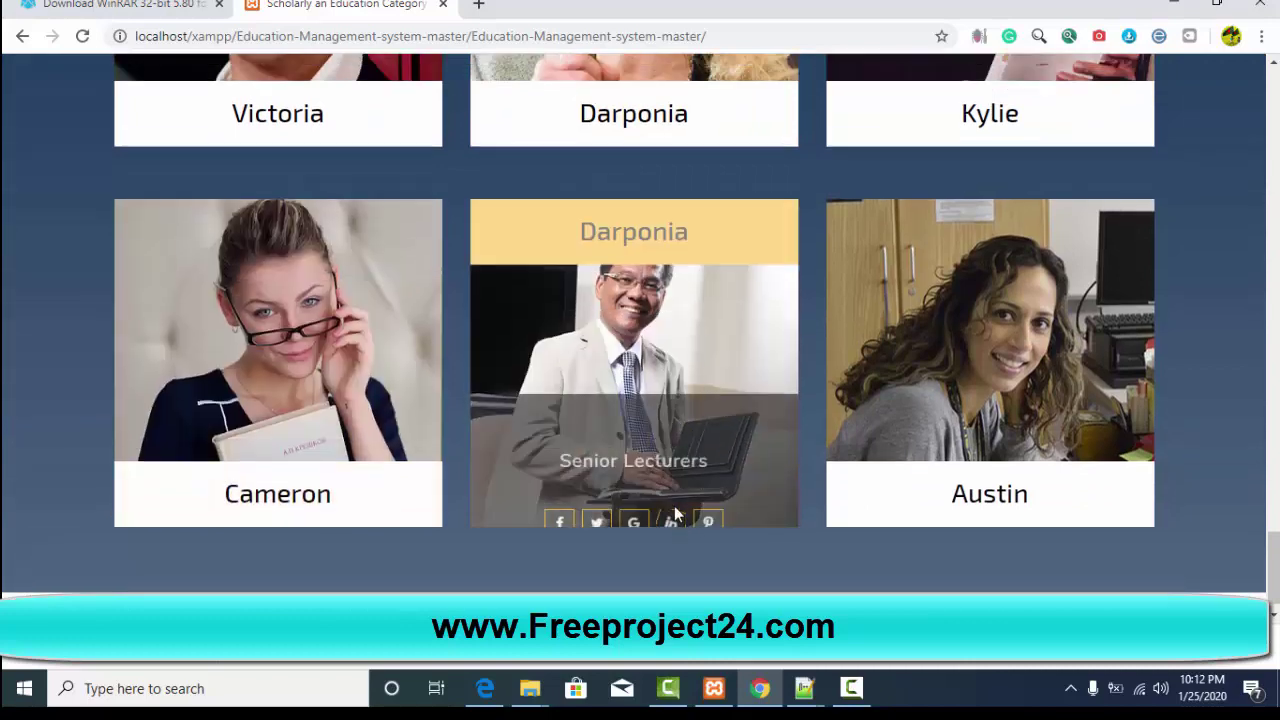
scroll(673, 500, down, 3)
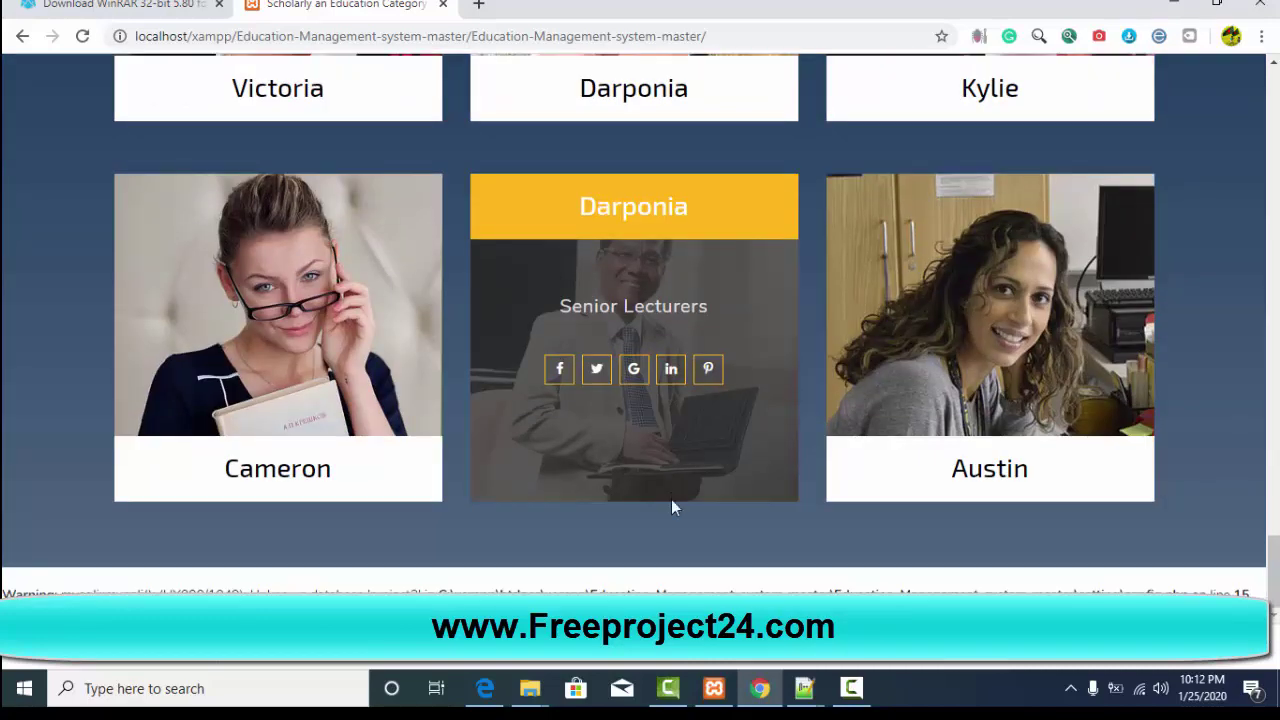
scroll(671, 507, up, 15)
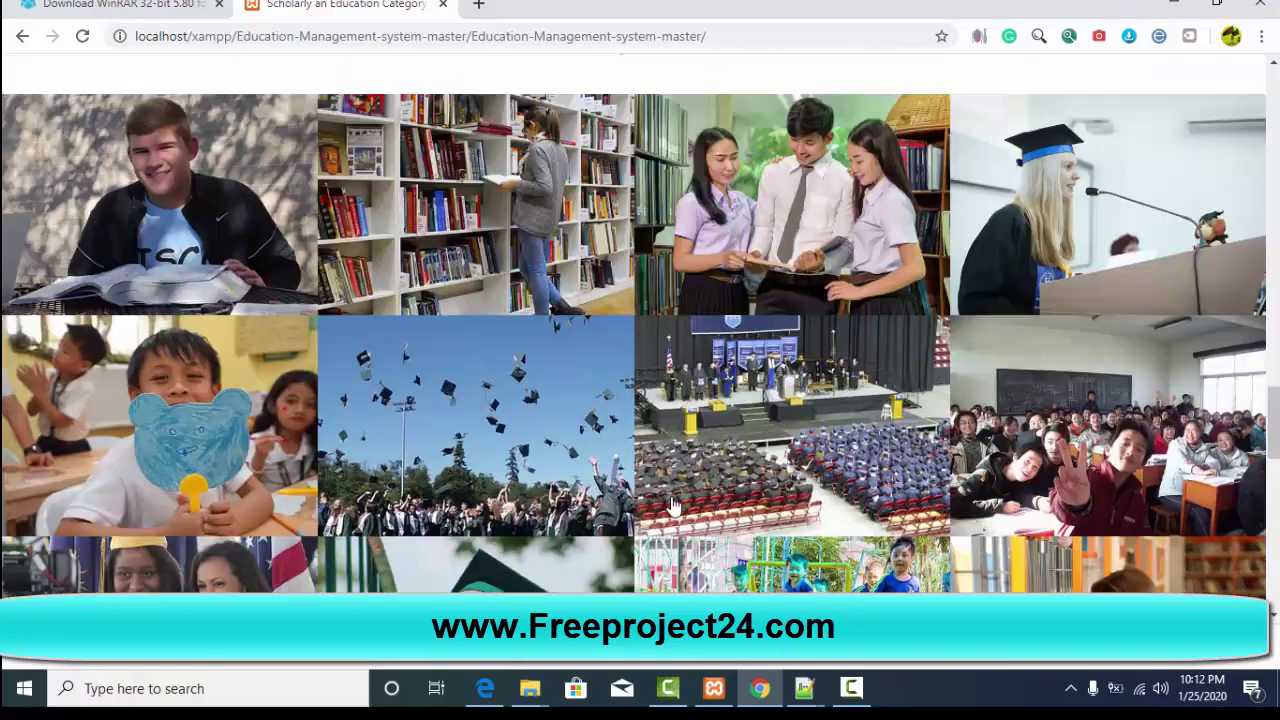
scroll(671, 507, up, 15)
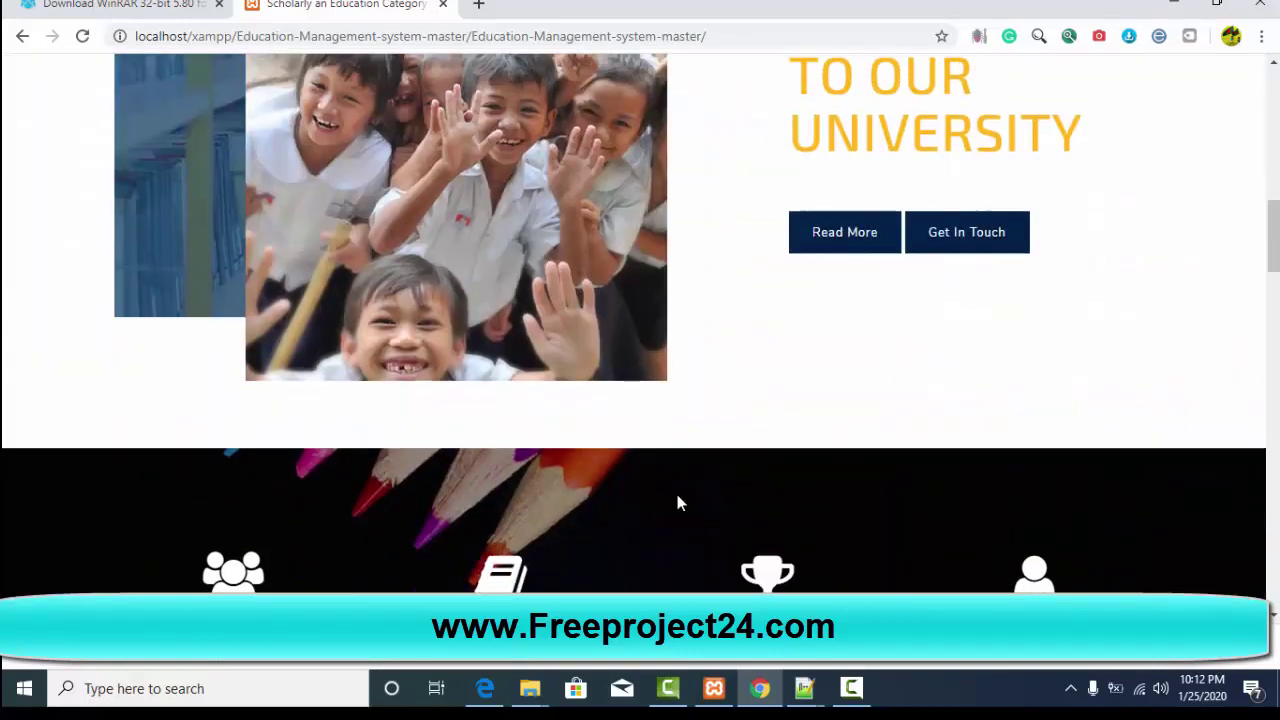
scroll(677, 502, up, 5)
scroll(677, 502, down, 8)
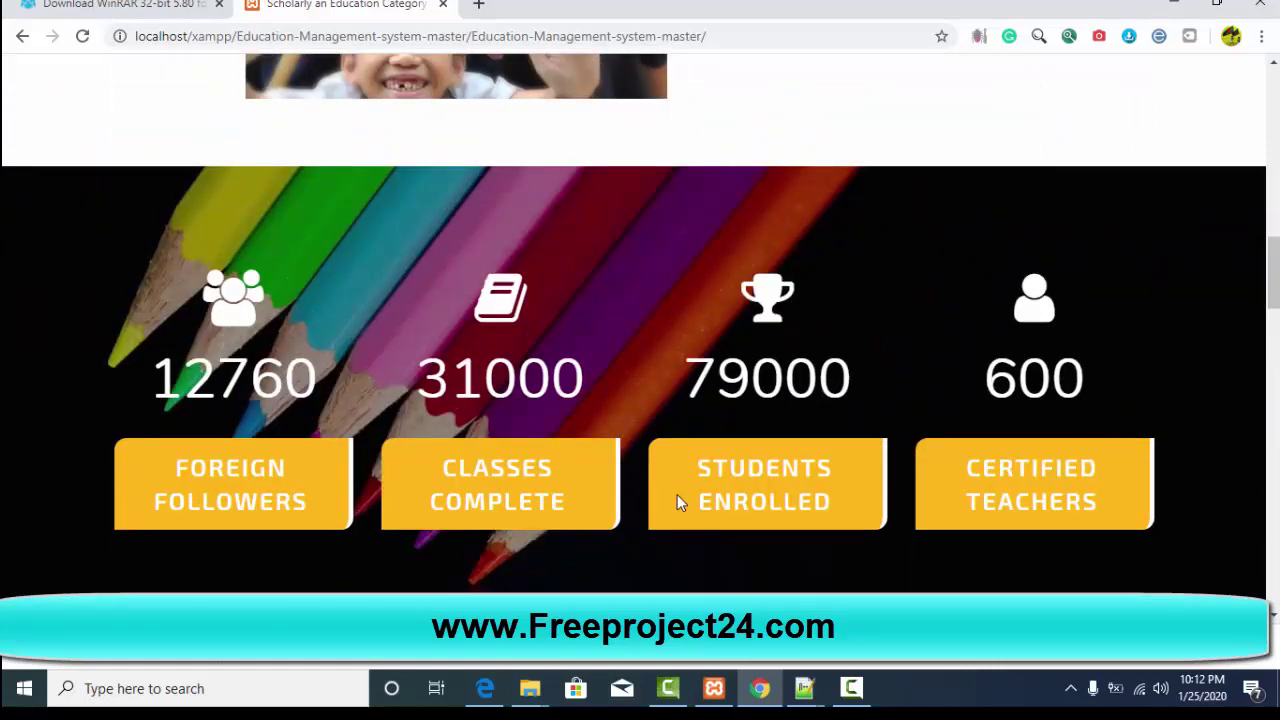
scroll(677, 502, up, 8)
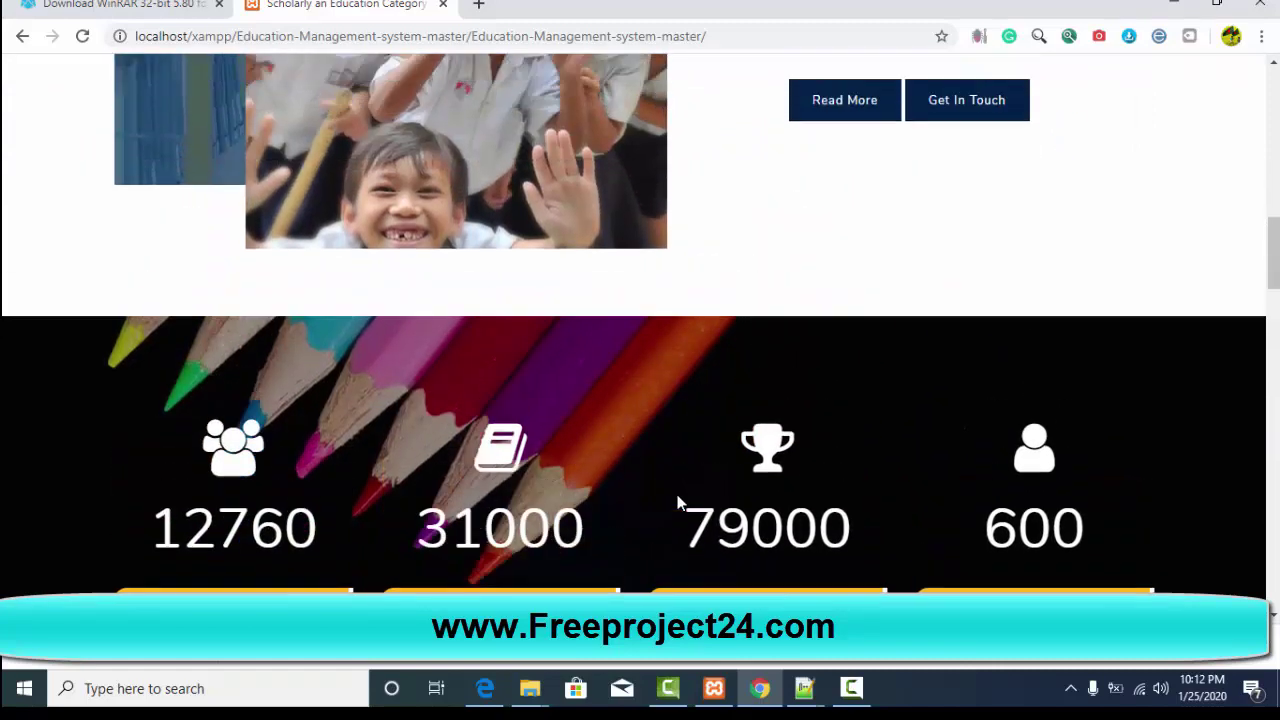
scroll(677, 501, up, 3)
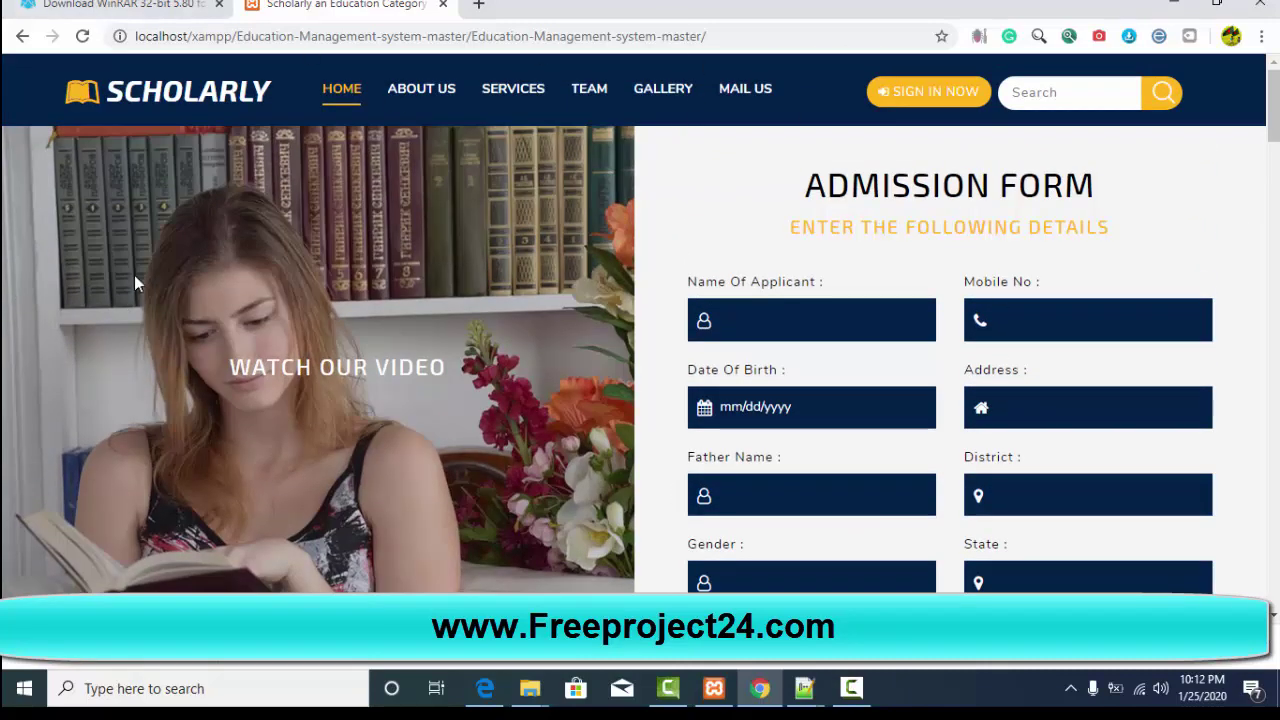
scroll(481, 311, down, 1)
scroll(481, 311, up, 1)
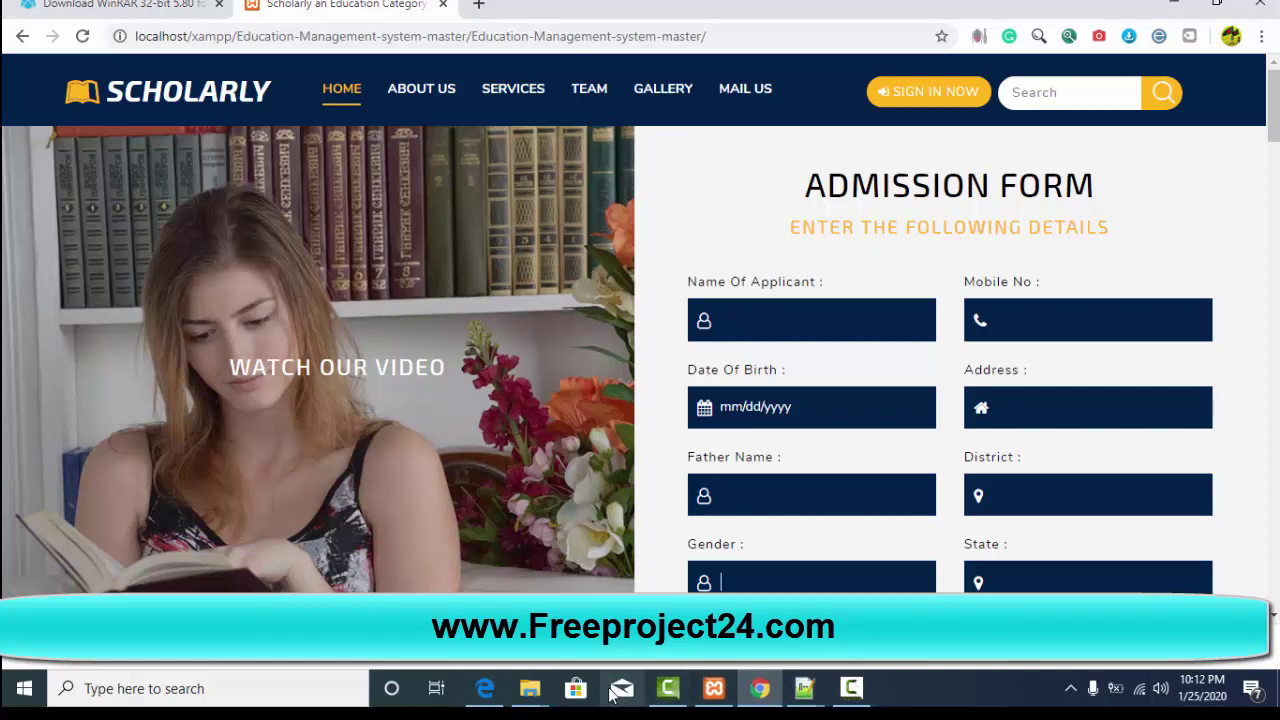
Step: Launch MySQL's Admin page from XAMPP and select the localhost/phpmyadmin/ address in Edge
click(714, 688)
click(423, 131)
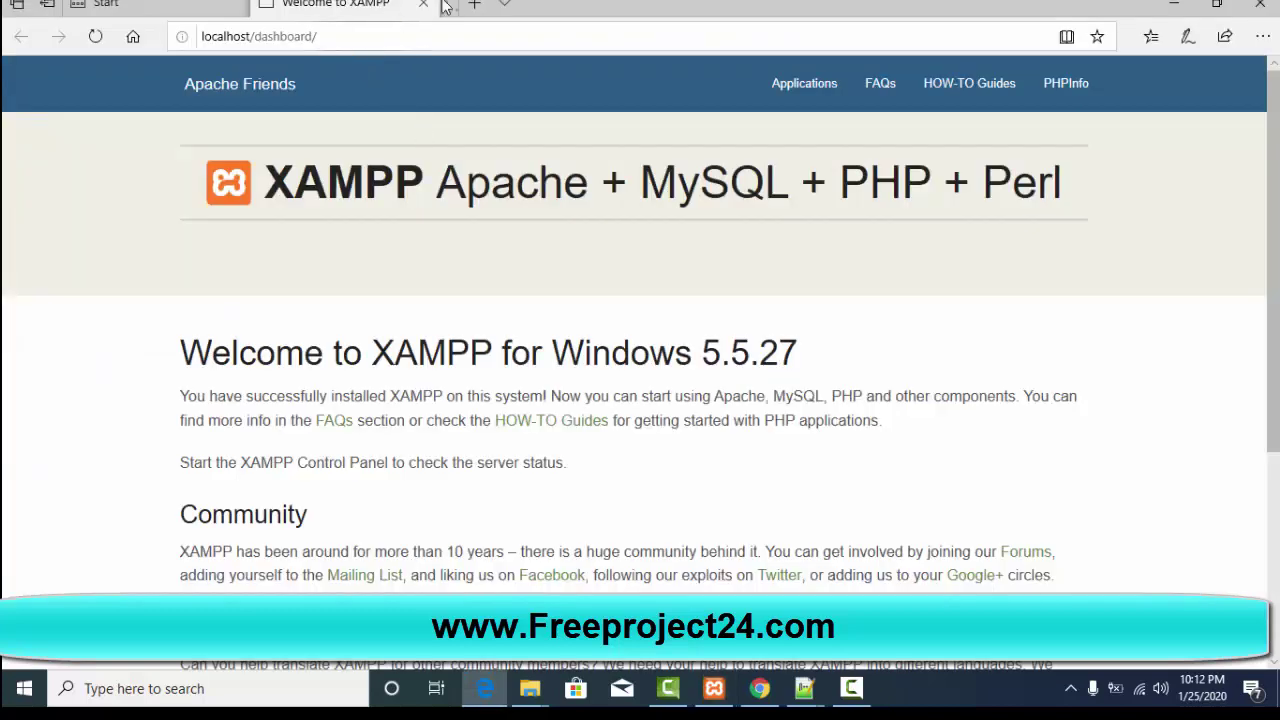
click(500, 6)
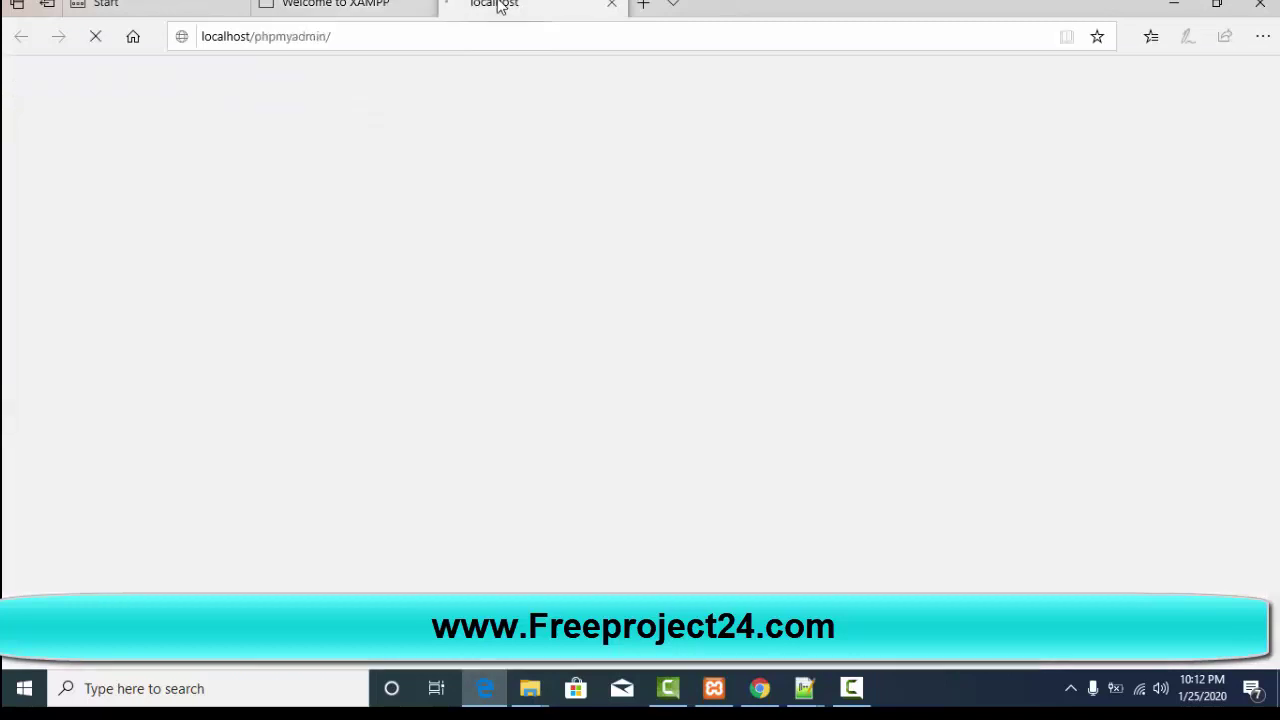
click(368, 35)
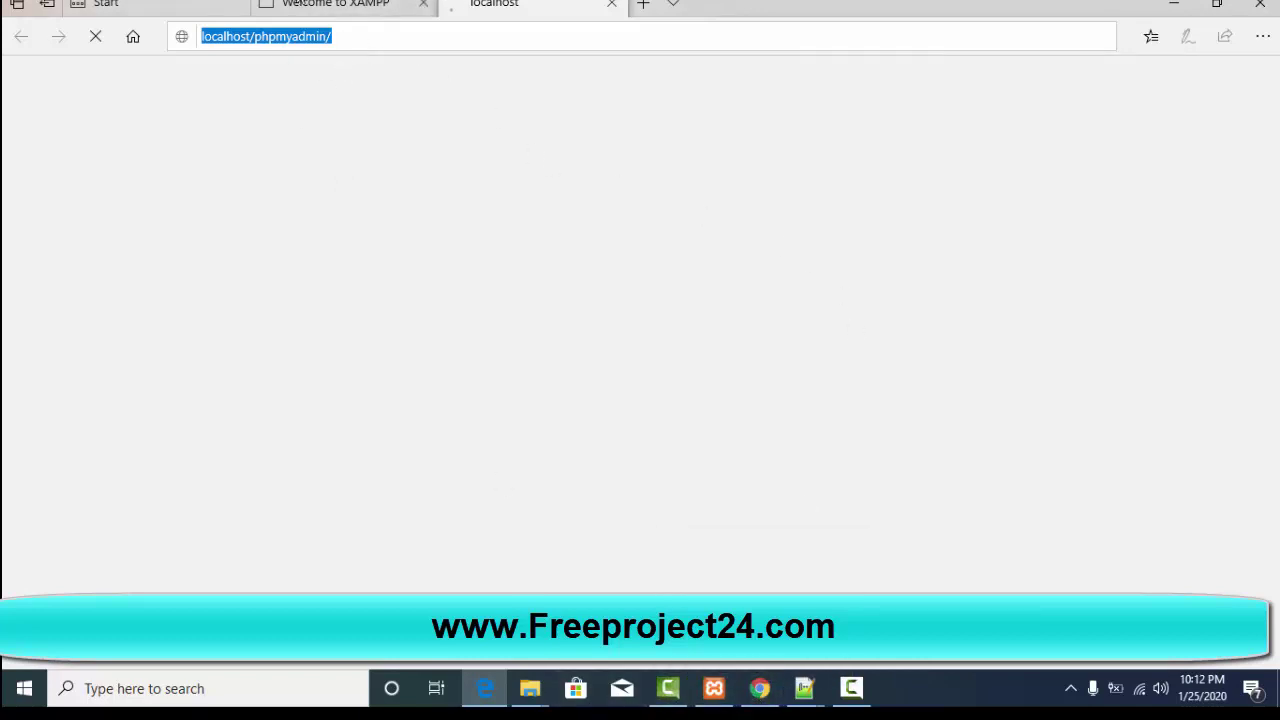
Step: Open the inner Education-Management-system-master folder and select project2.sql
mouse_move(530, 688)
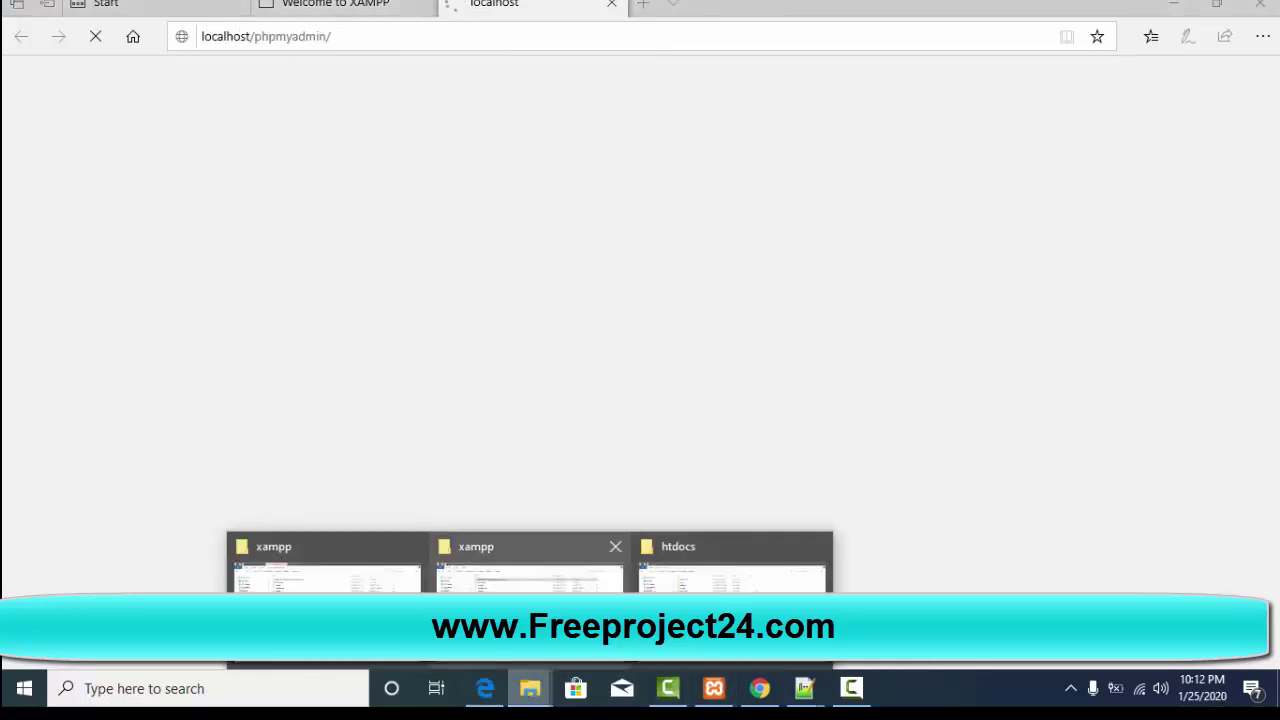
mouse_move(530, 575)
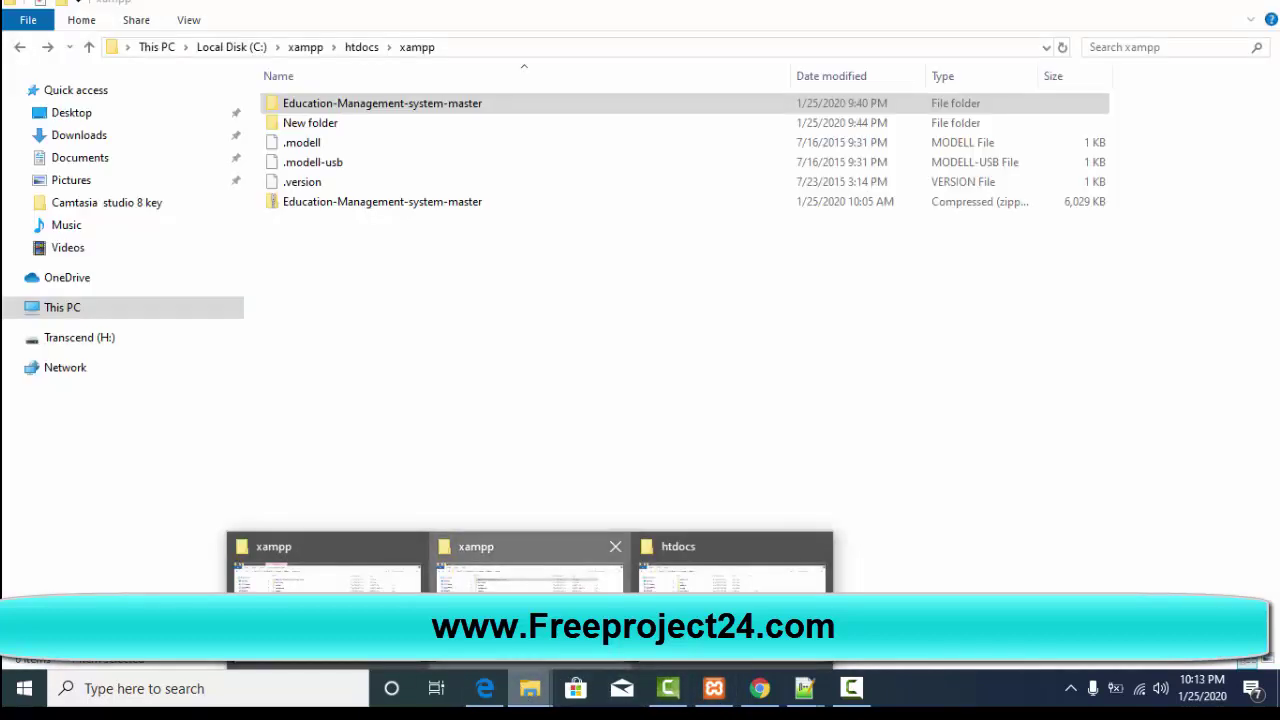
click(530, 575)
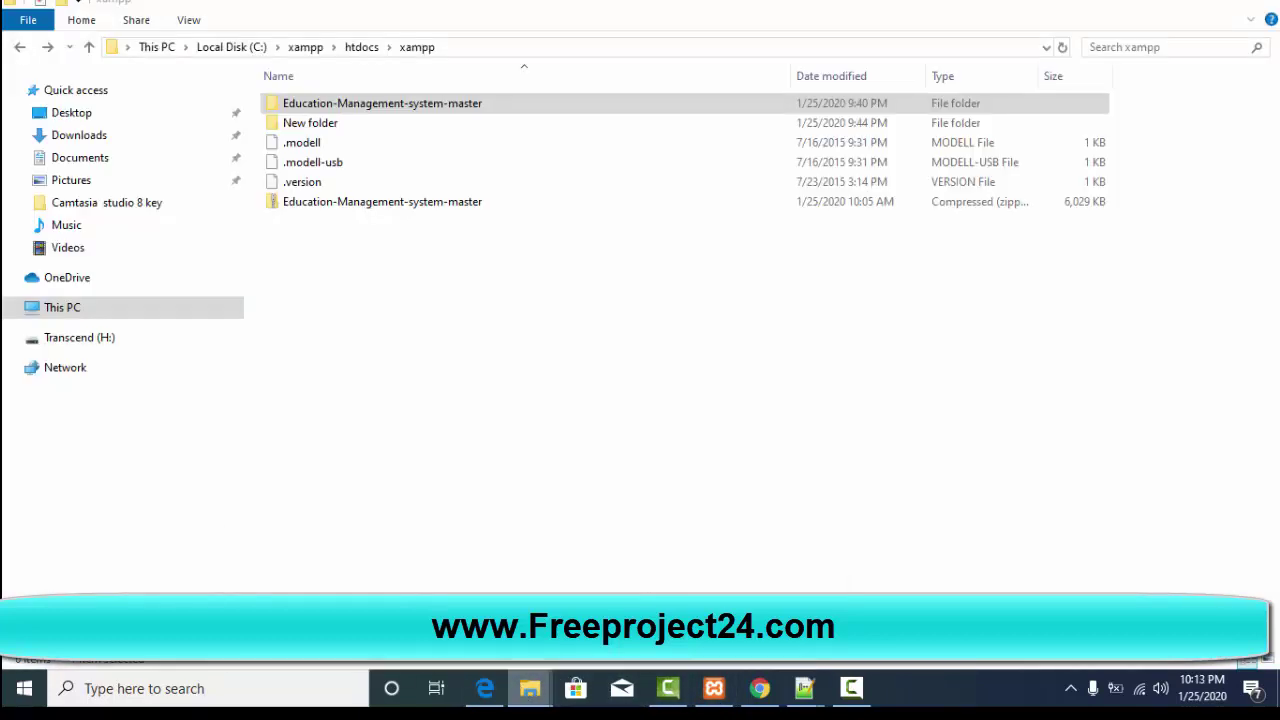
double_click(306, 108)
double_click(317, 106)
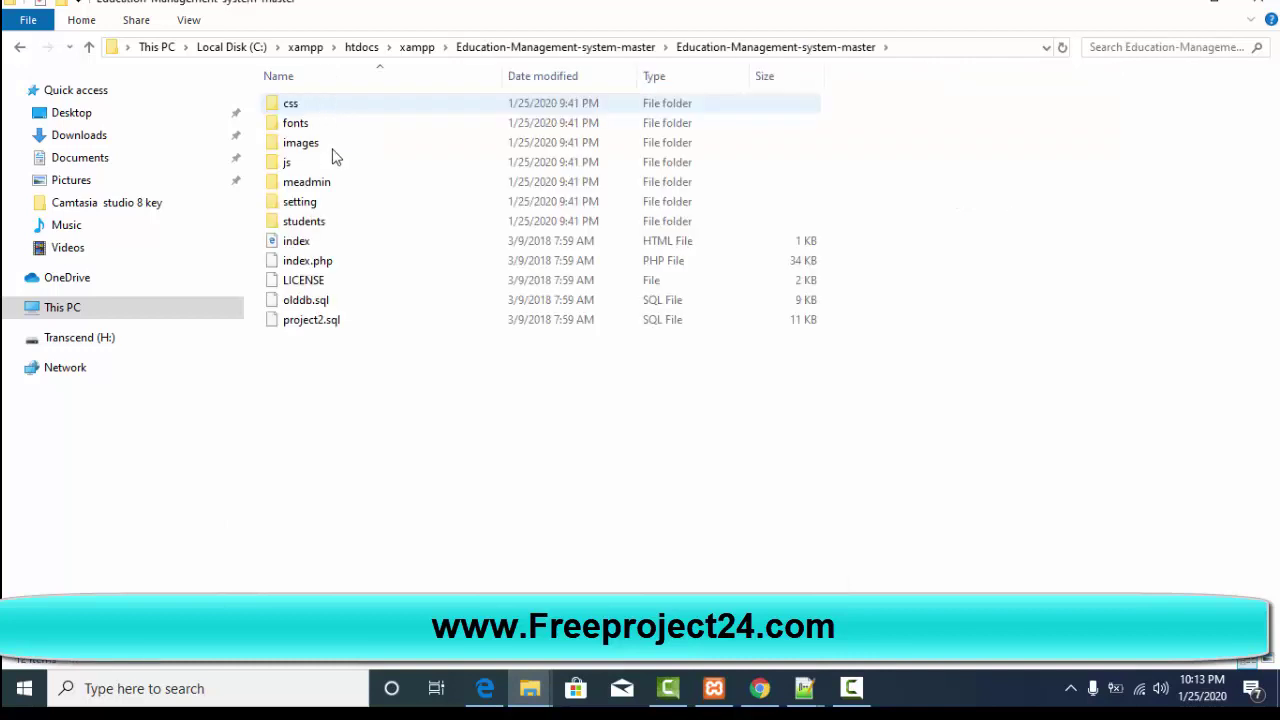
click(307, 324)
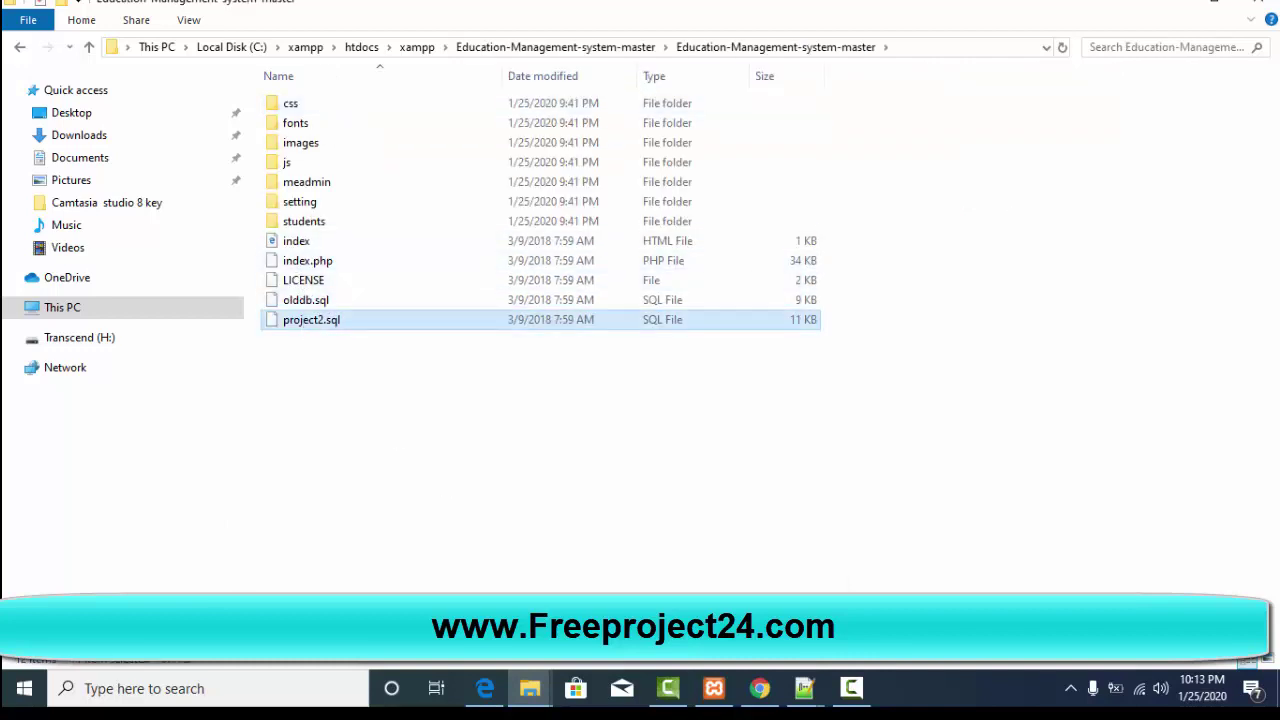
Step: Open project2.sql with Edit with Notepad++, keeping its file name unchanged
click(760, 688)
key(ctrl+Tab)
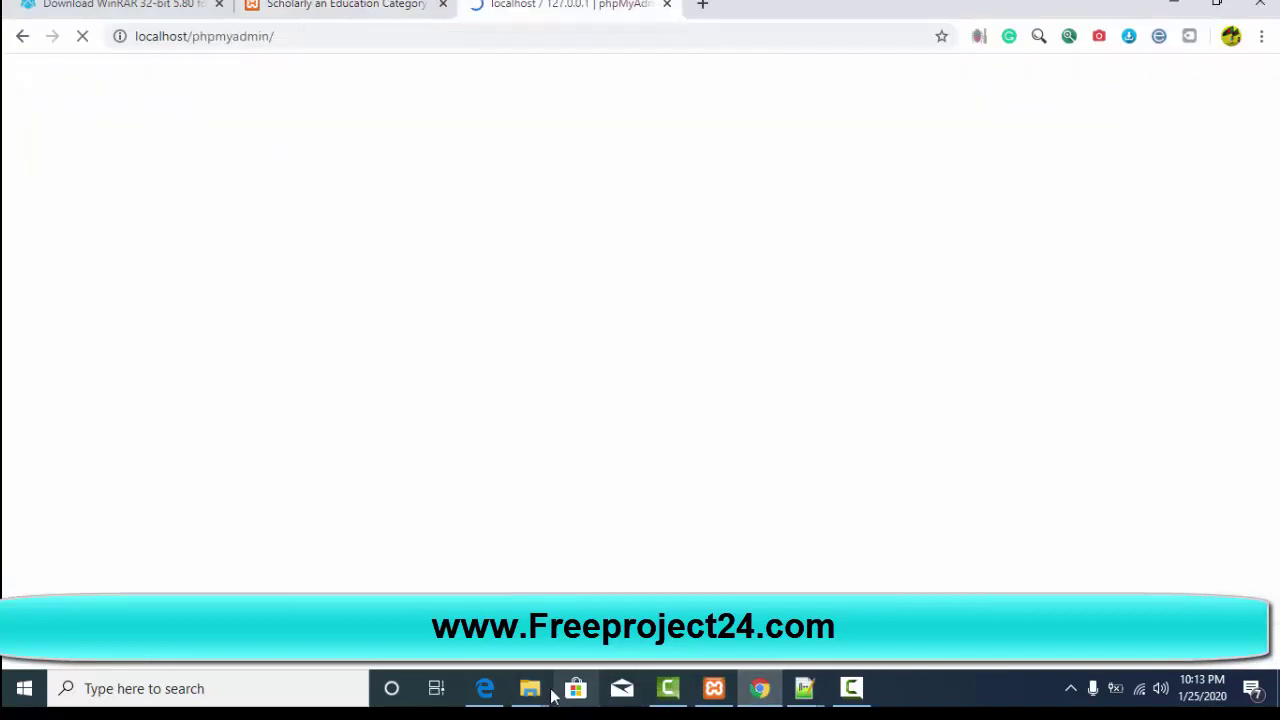
mouse_move(535, 692)
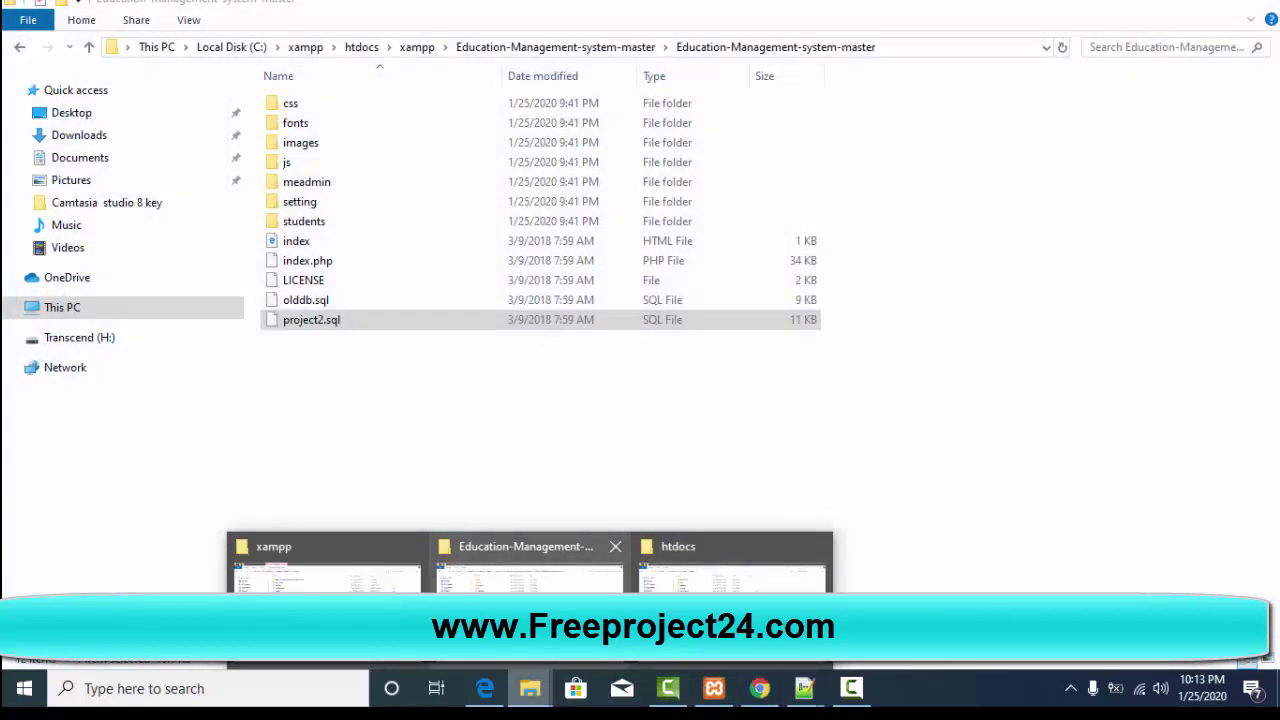
click(530, 565)
click(320, 320)
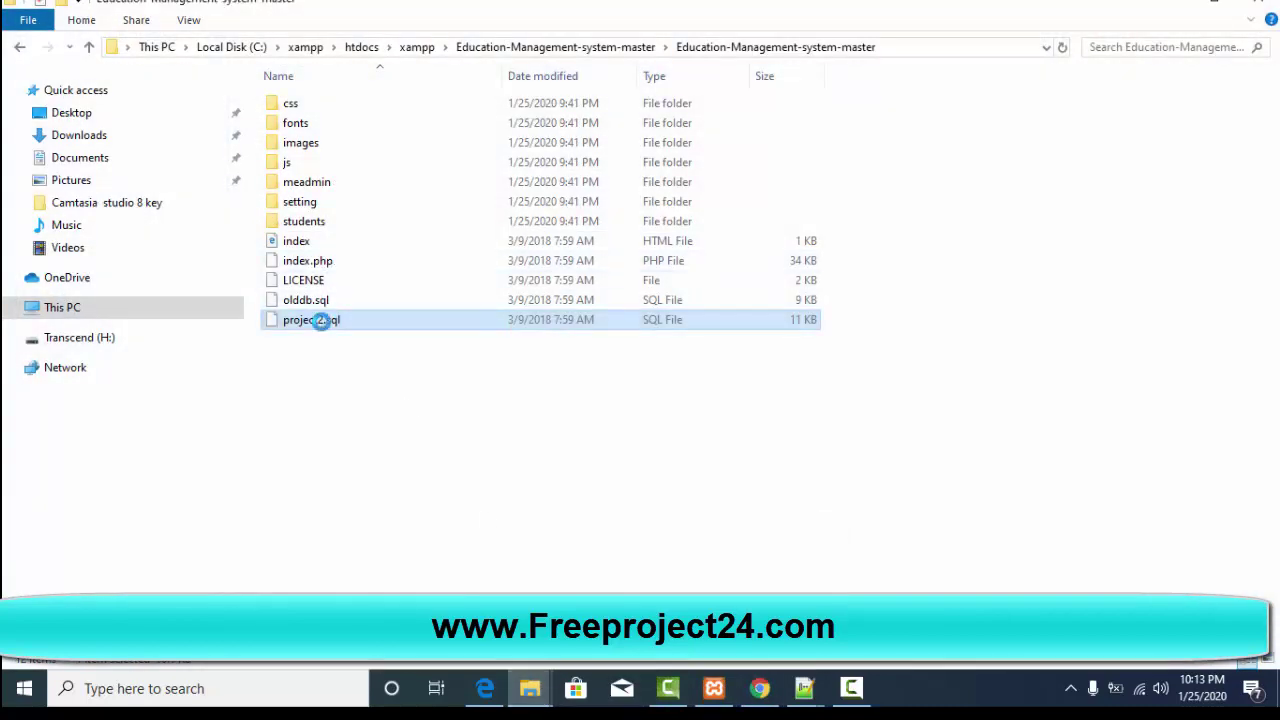
right_click(320, 320)
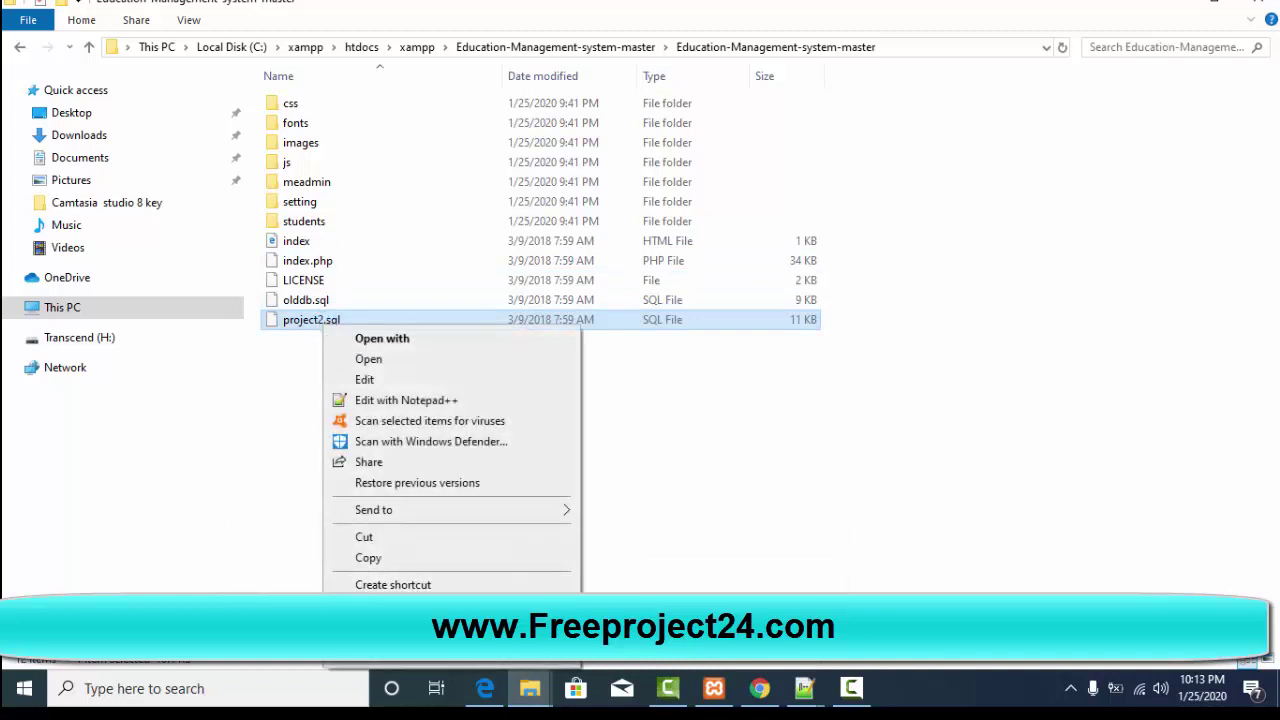
click(380, 626)
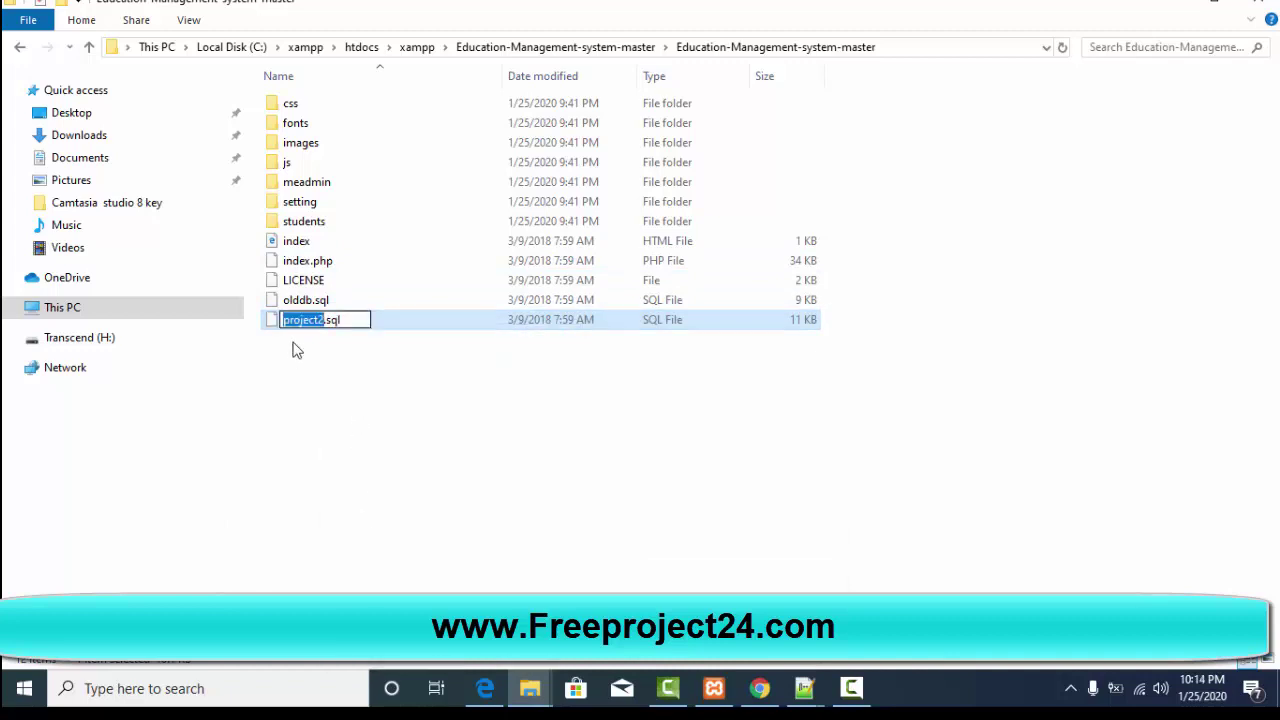
click(387, 393)
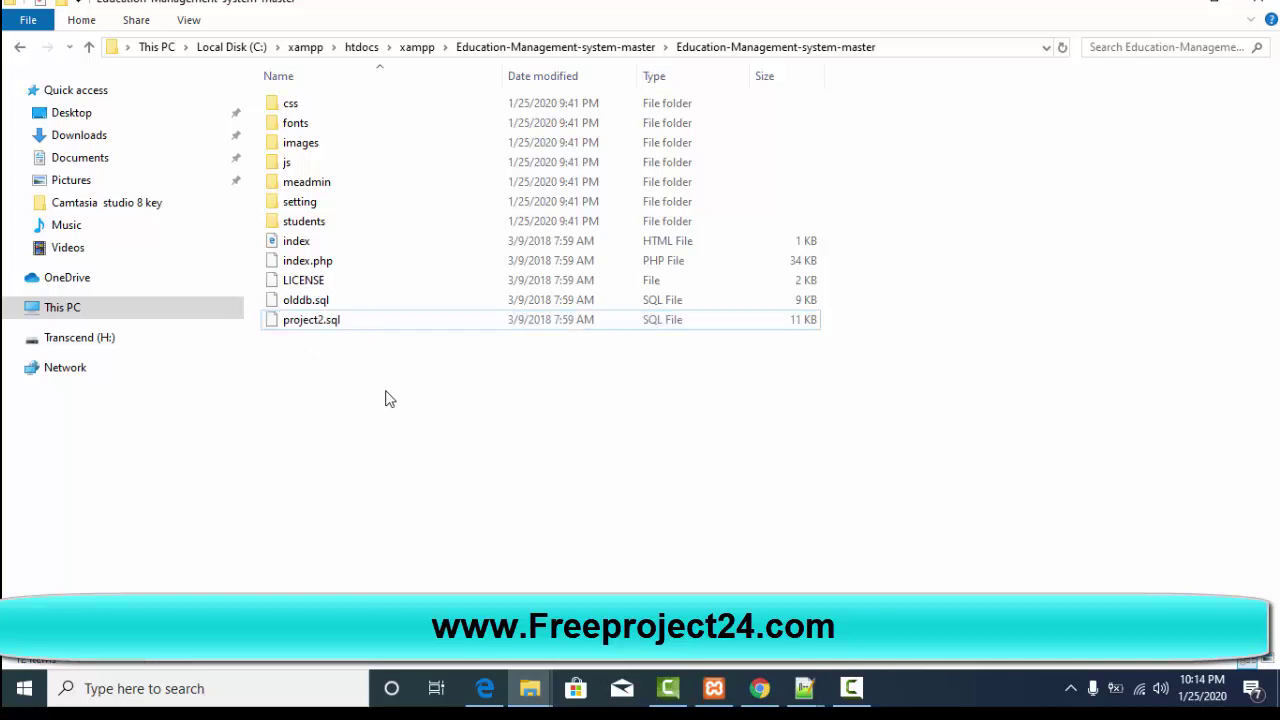
right_click(313, 328)
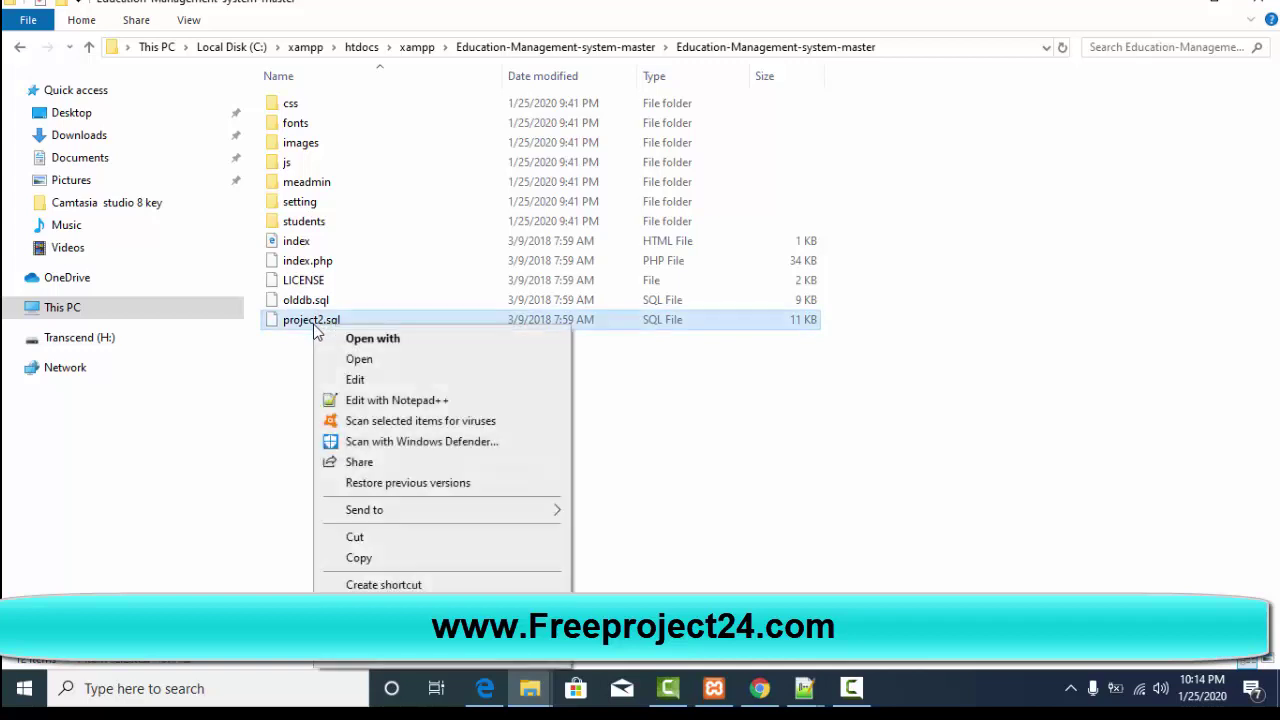
click(375, 402)
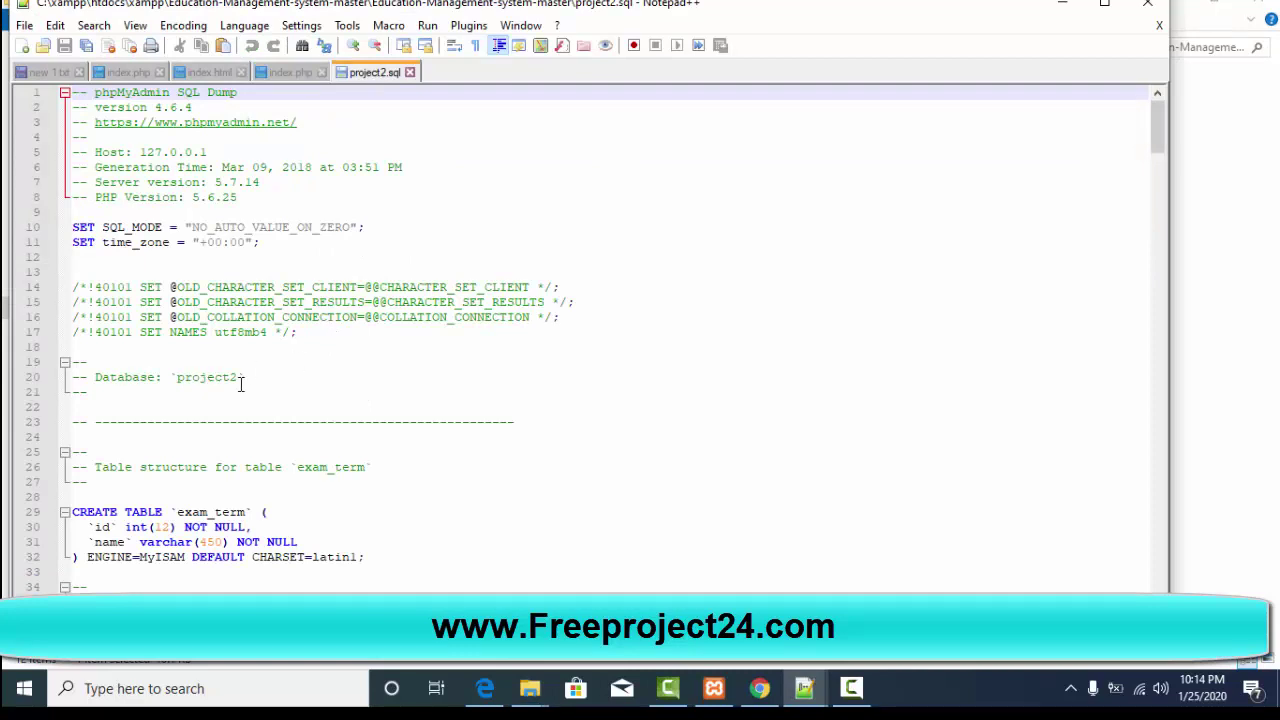
Step: Select the database name 'project2' on line 20 of the SQL dump
scroll(240, 384, down, 2)
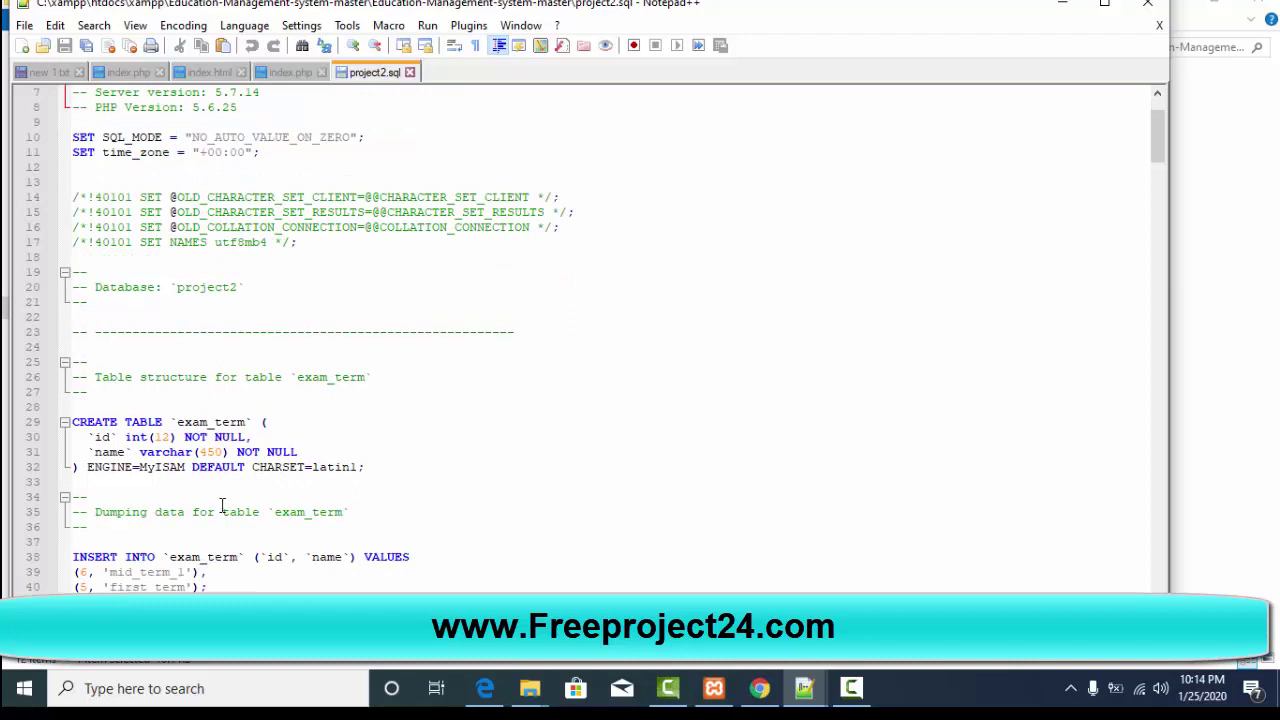
click(177, 288)
double_click(212, 288)
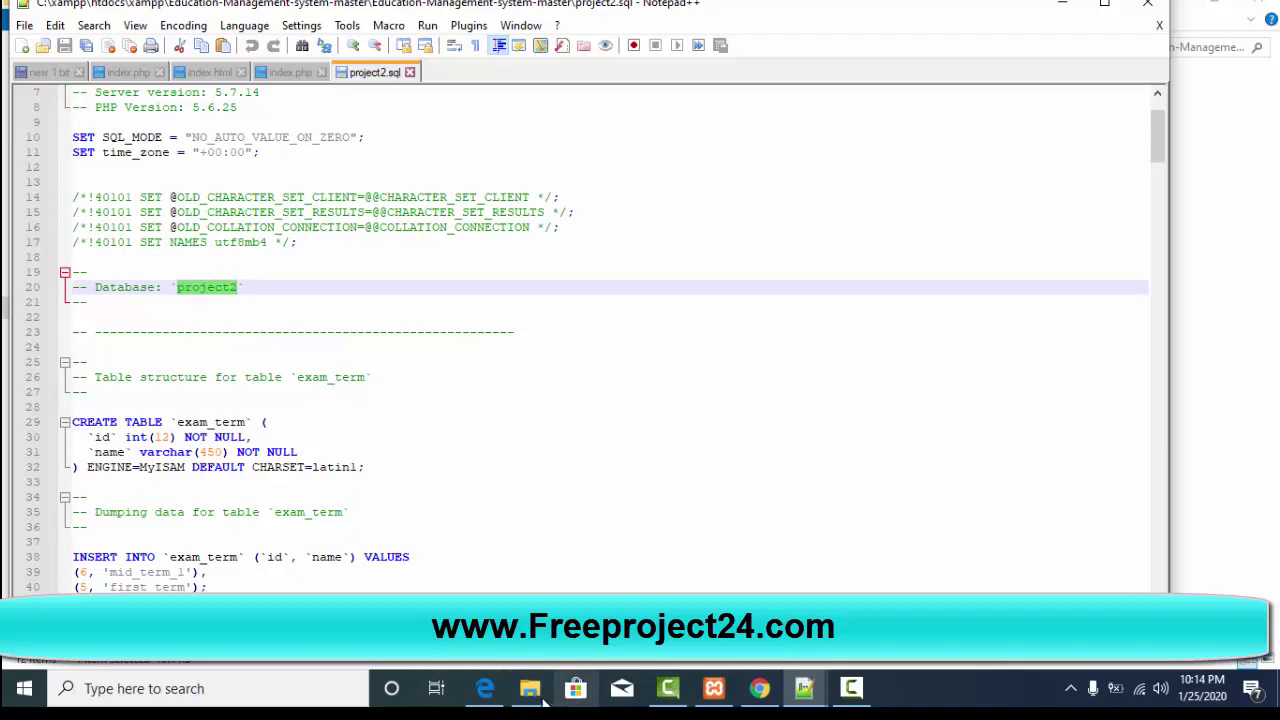
Step: Create a new database named project2 in phpMyAdmin
mouse_move(530, 688)
mouse_move(528, 560)
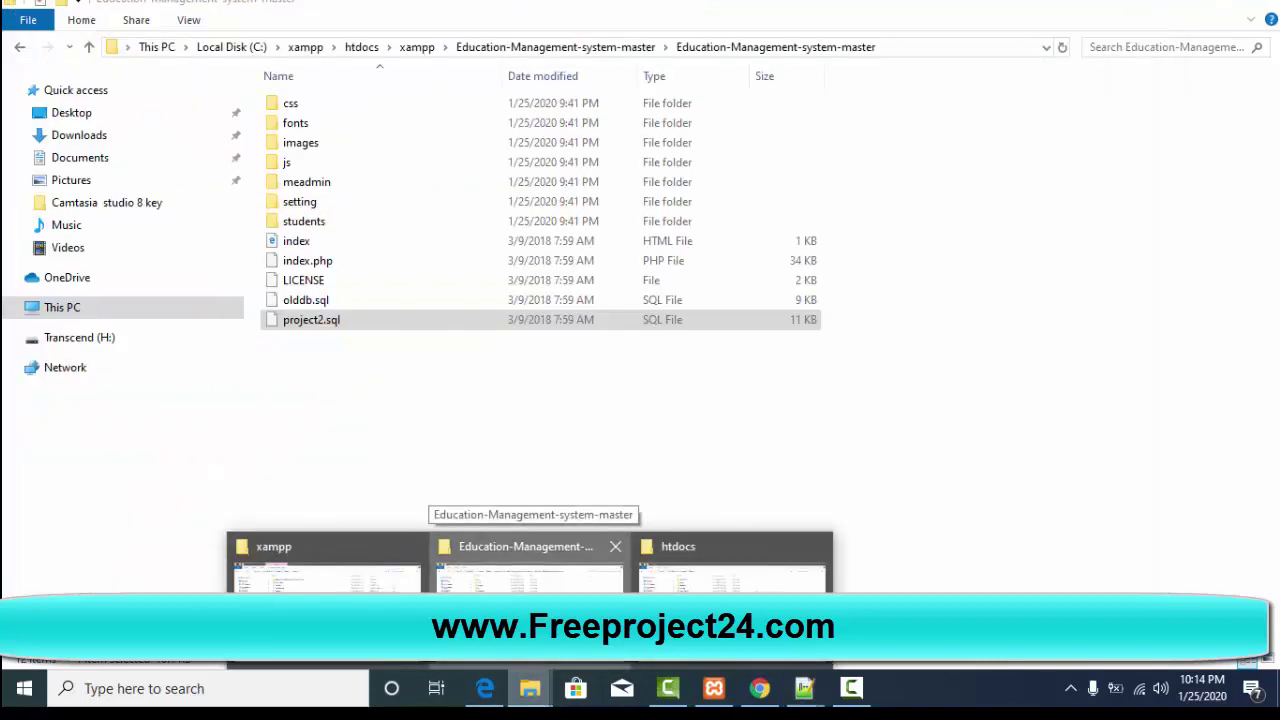
click(498, 585)
click(760, 688)
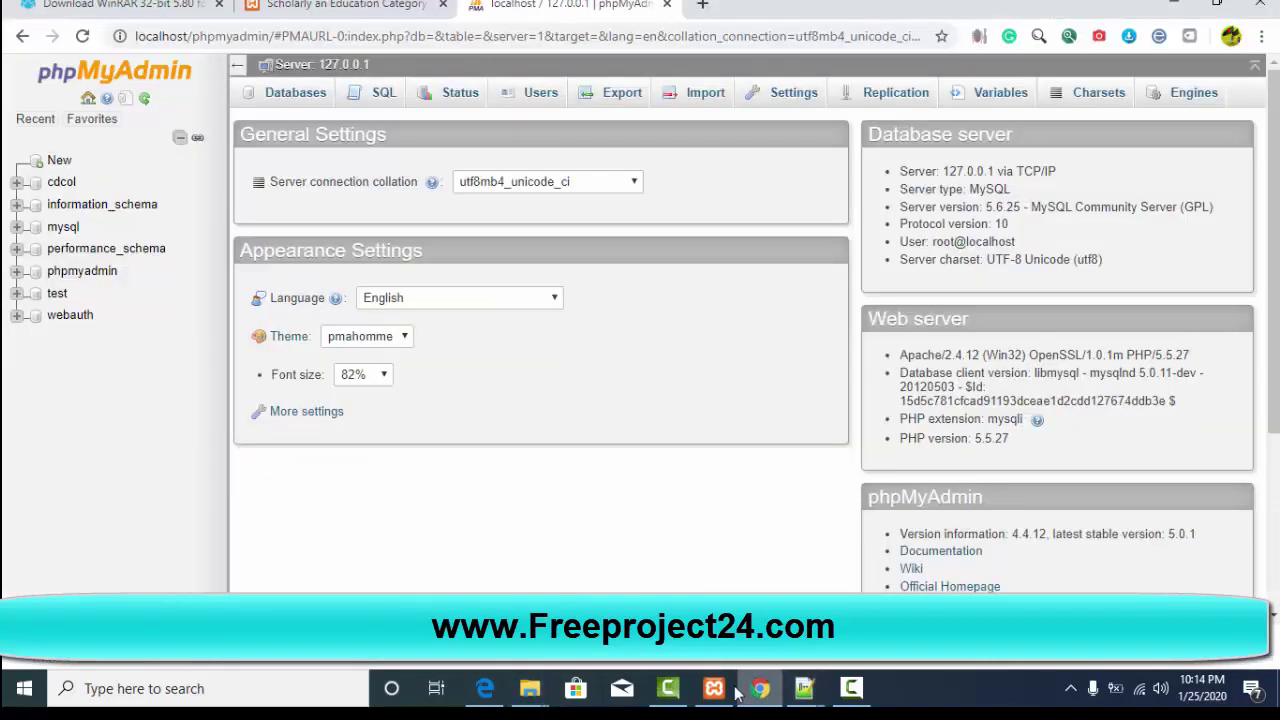
click(59, 161)
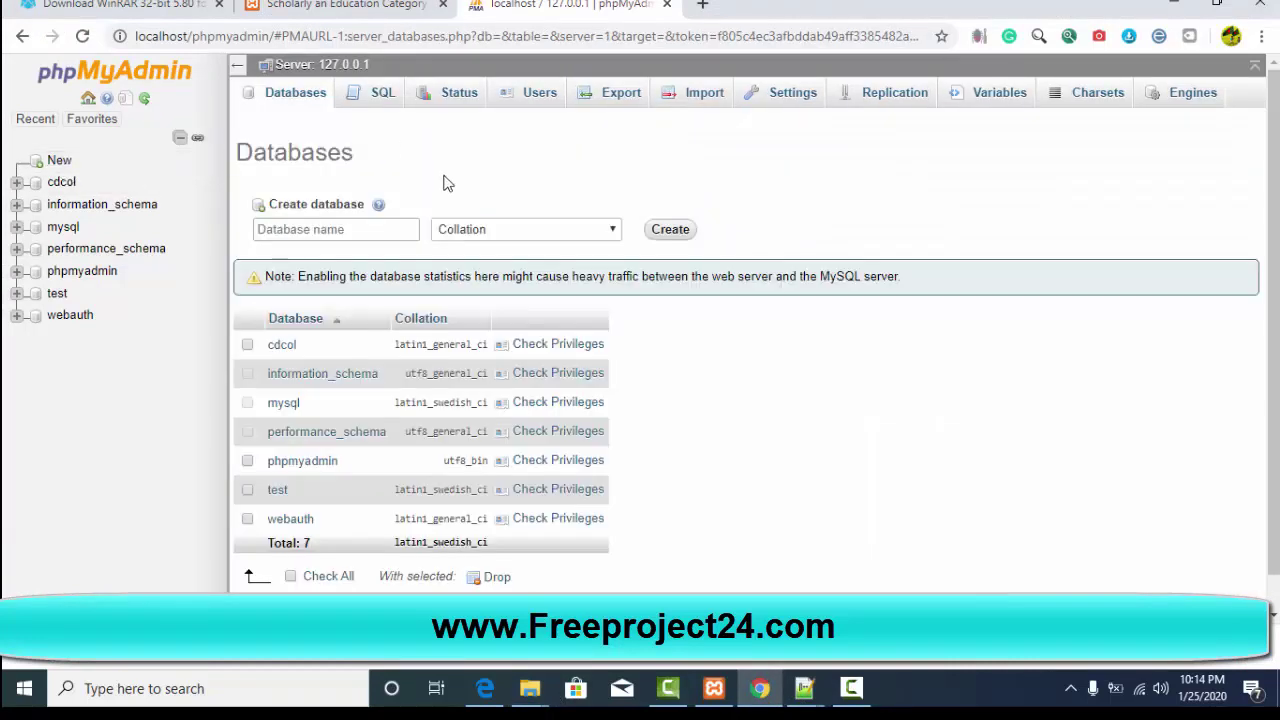
click(337, 229)
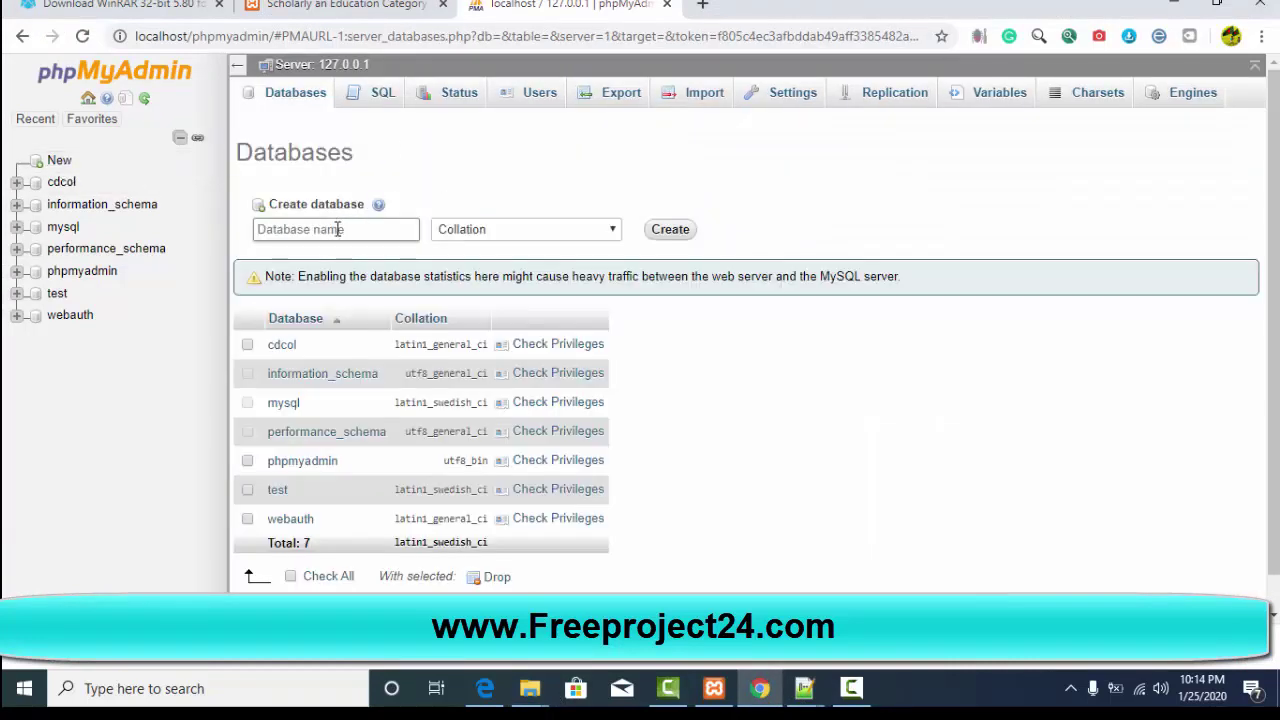
text(project2)
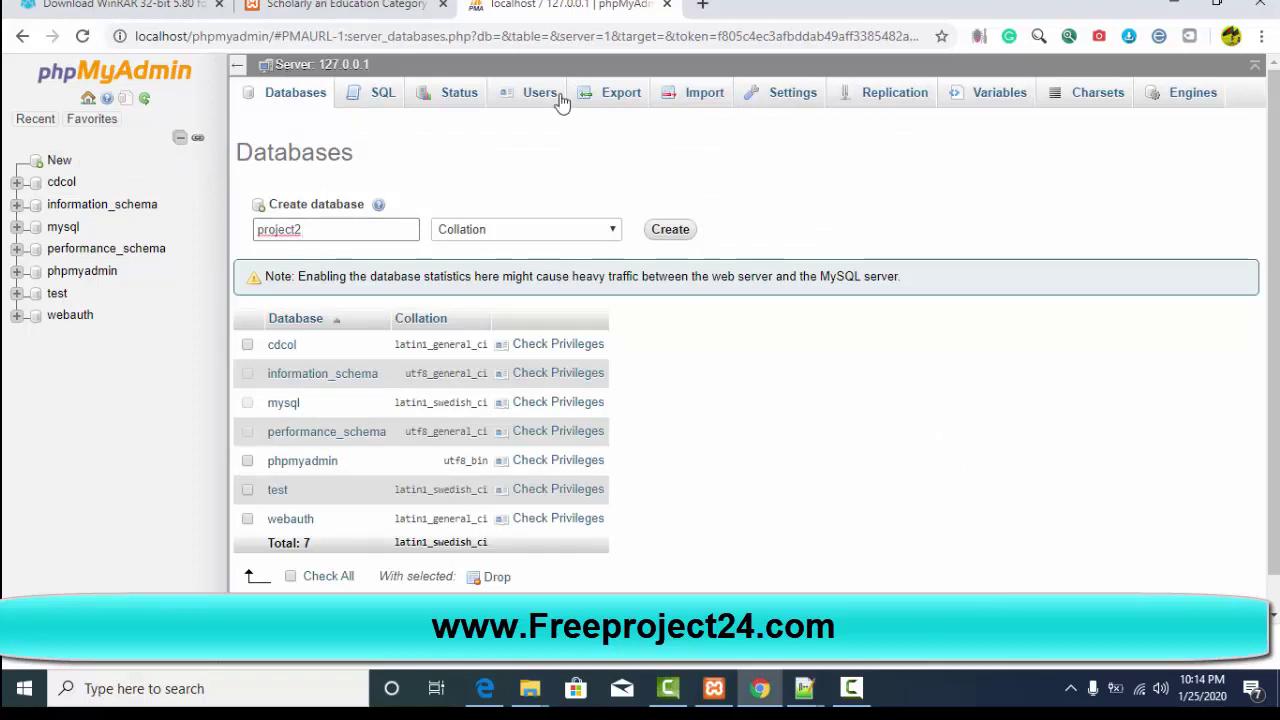
click(661, 229)
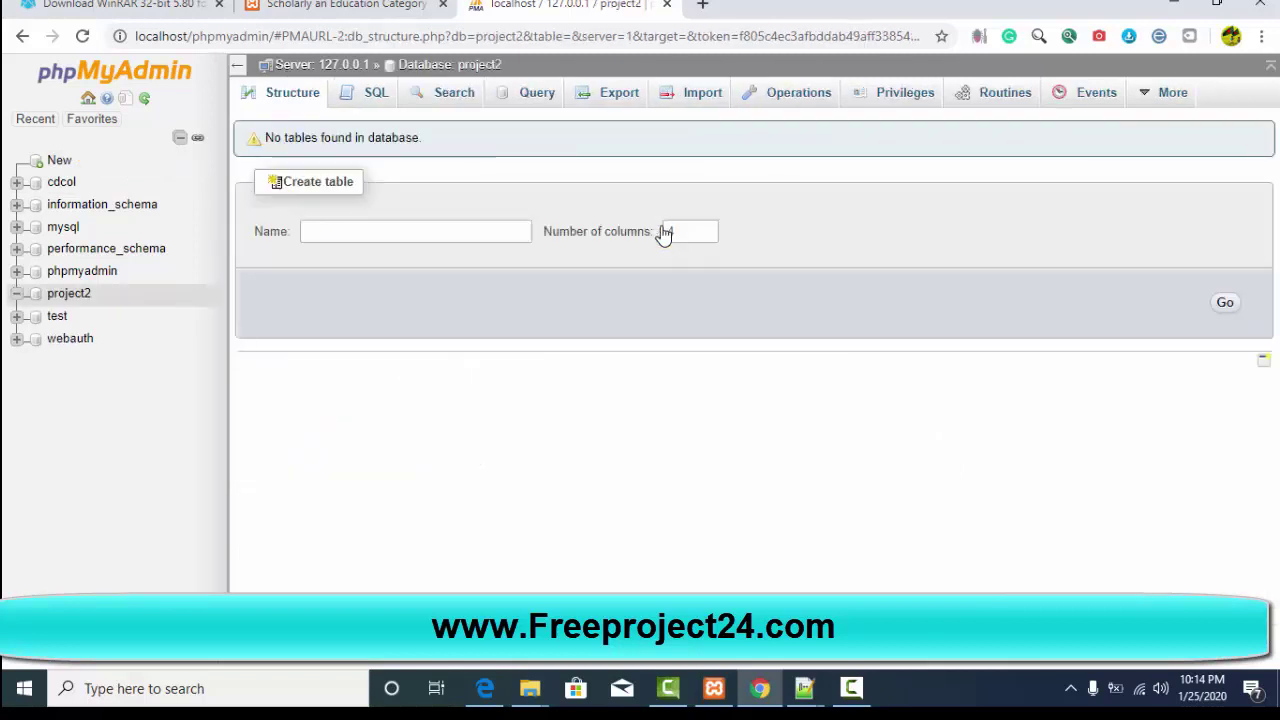
Step: Open the project2 Import page and start browsing This PC for an SQL file
click(697, 98)
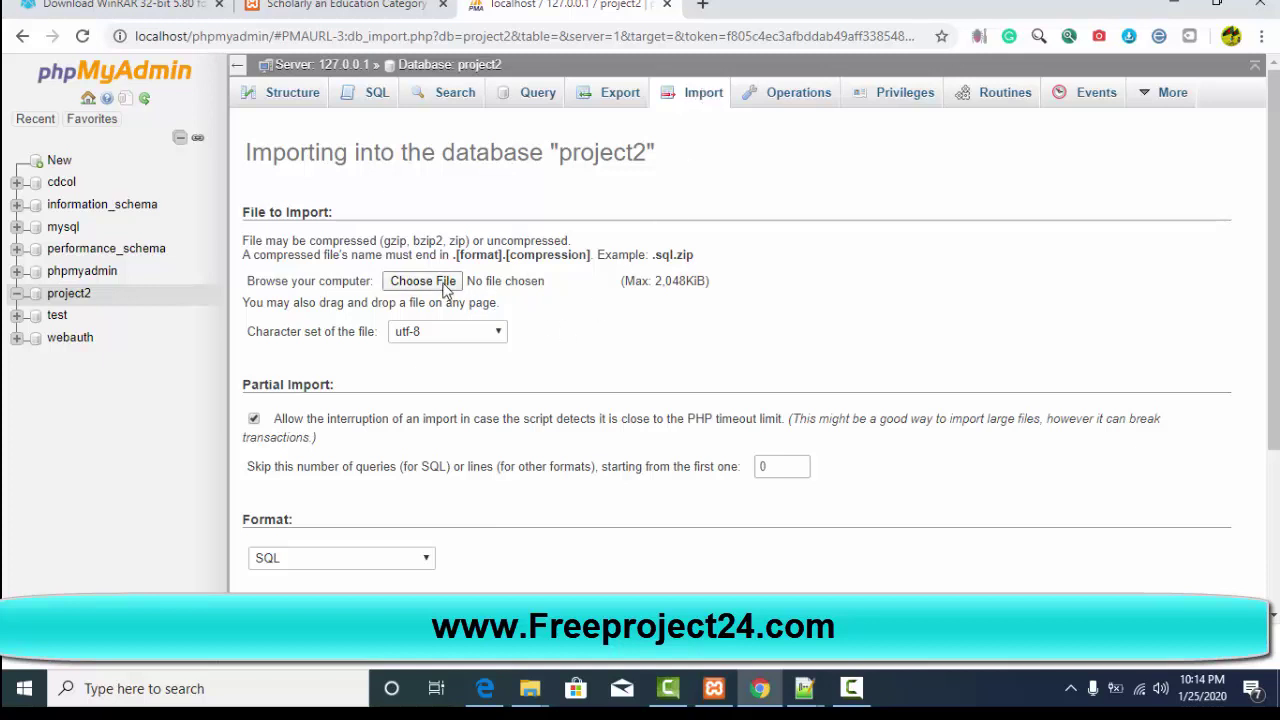
click(447, 284)
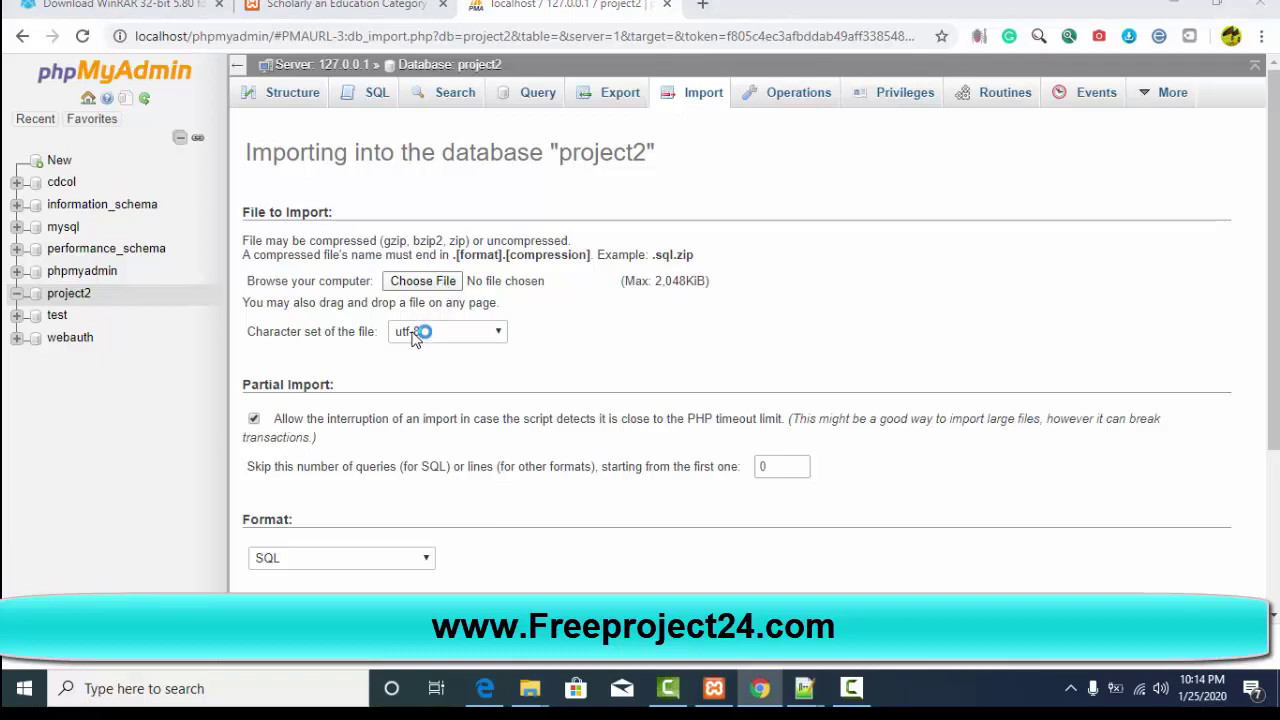
click(447, 283)
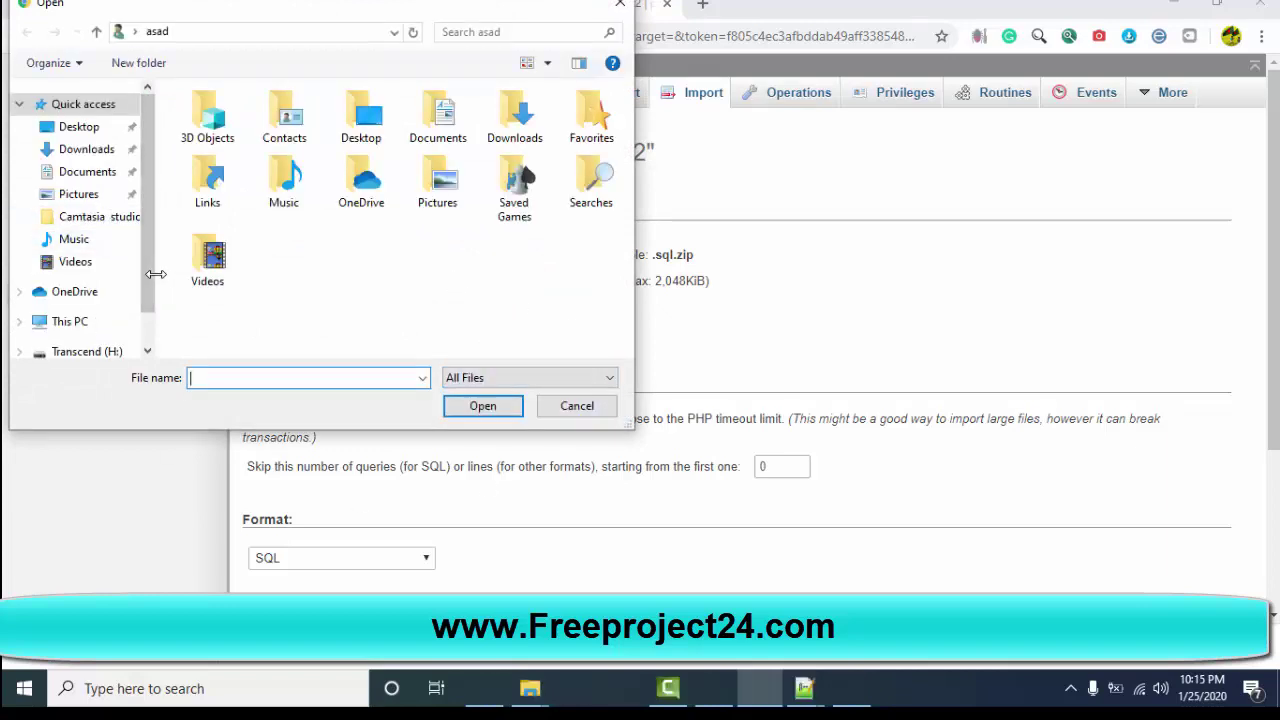
scroll(150, 300, down, 2)
scroll(94, 289, down, 1)
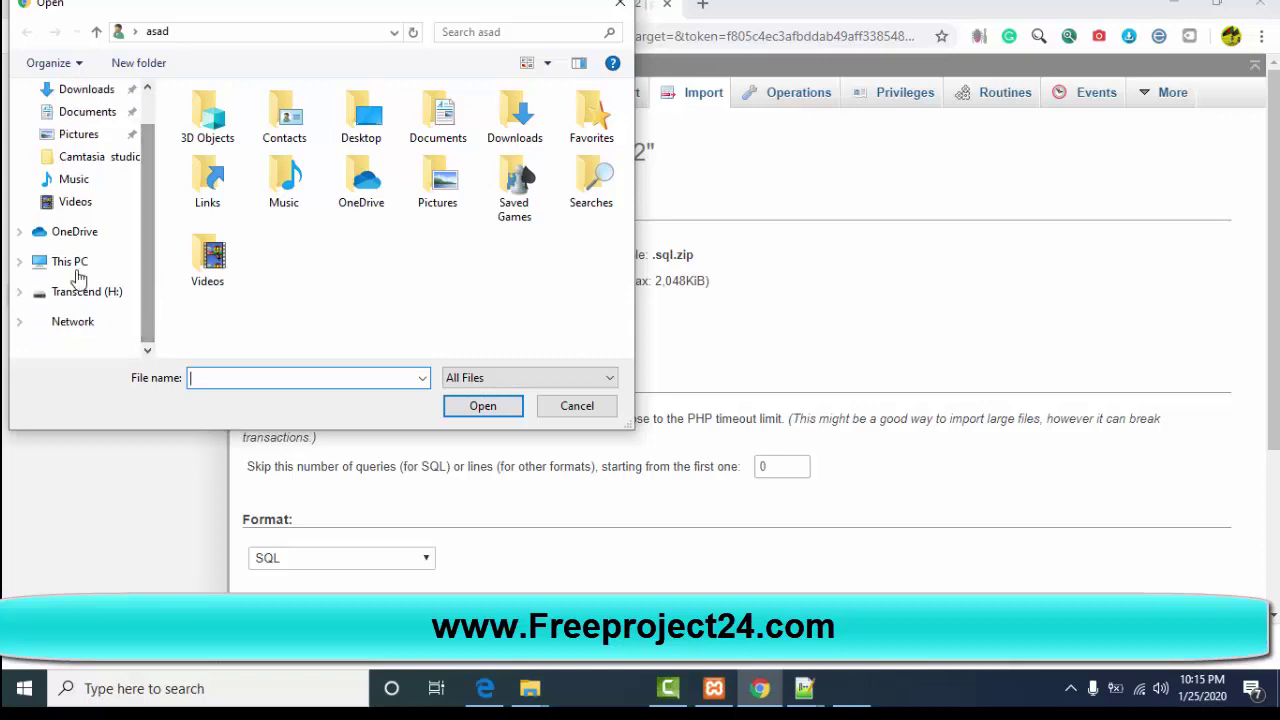
click(77, 267)
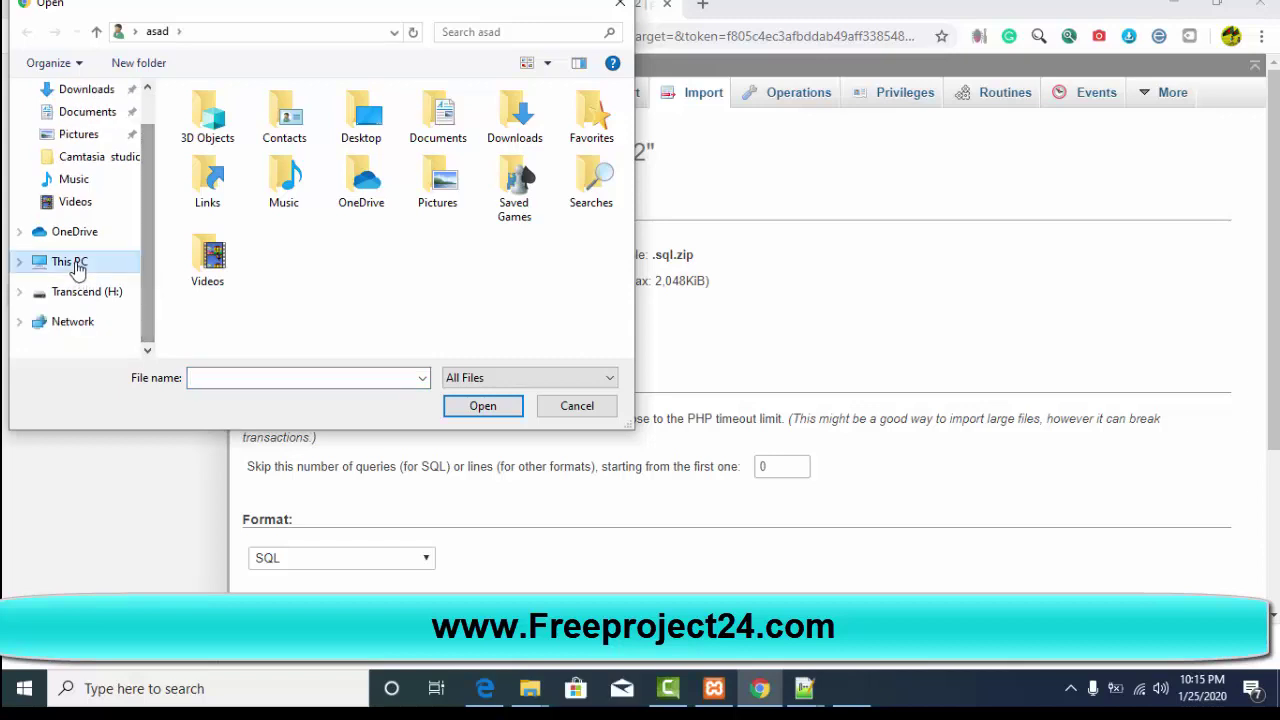
click(77, 267)
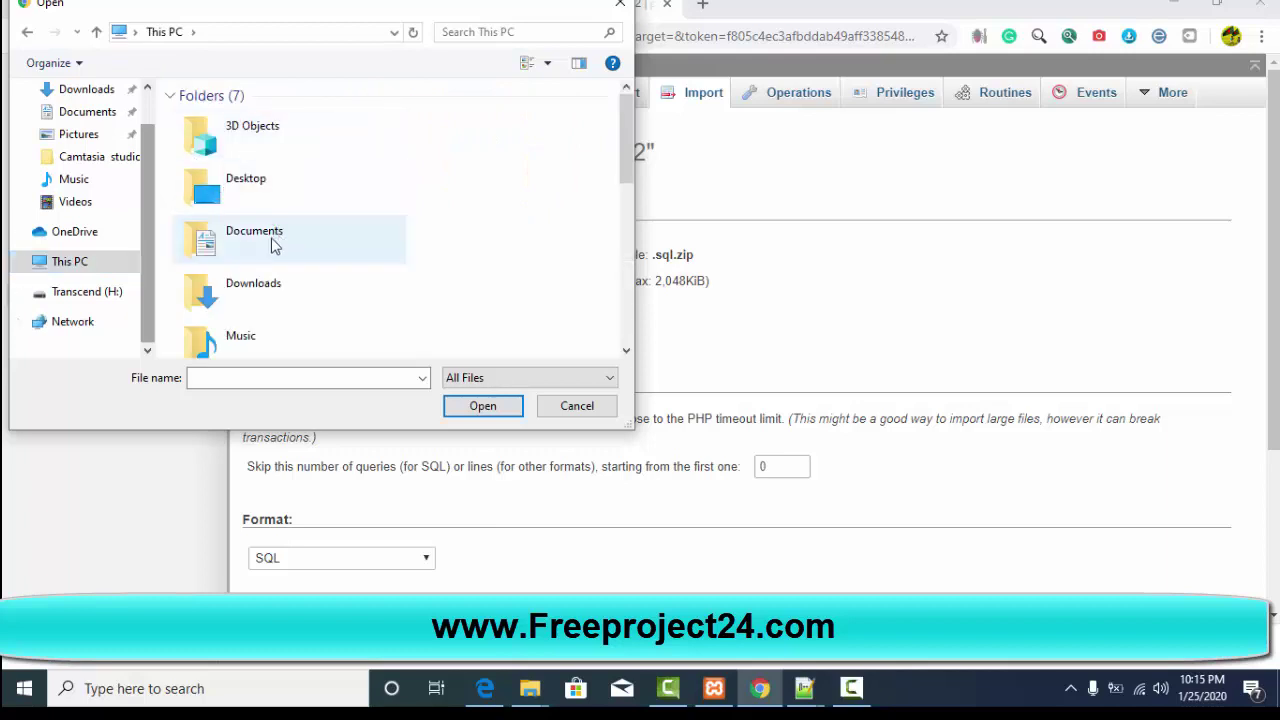
Step: Pick project2.sql from C:\xampp\htdocs\xampp\Education-Management-system-master\Education-Management-system-master
drag(624, 144, 600, 274)
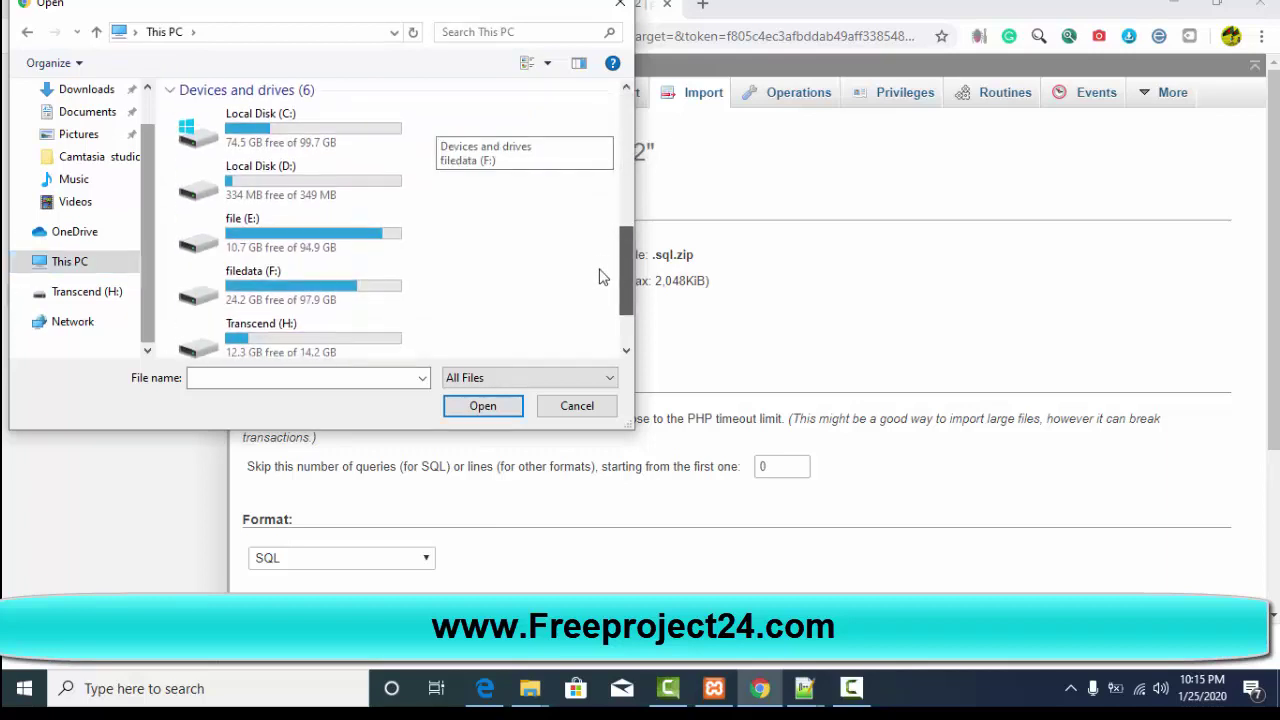
double_click(365, 148)
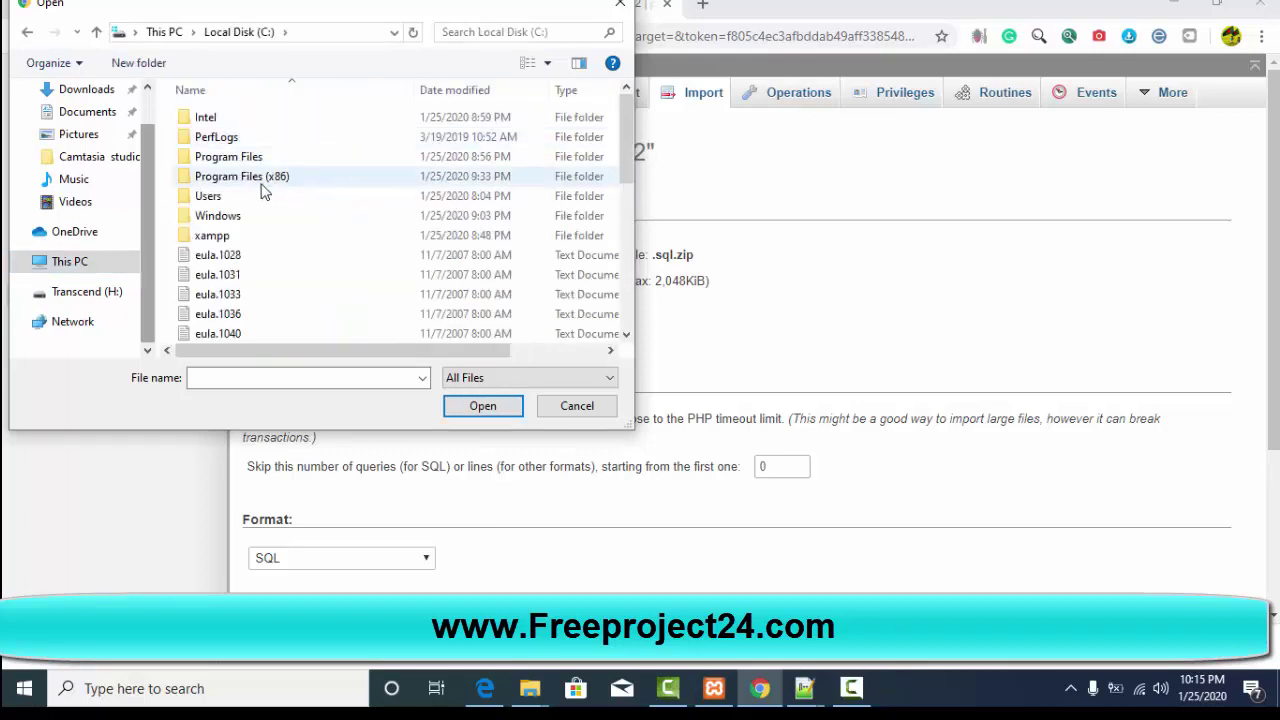
click(222, 244)
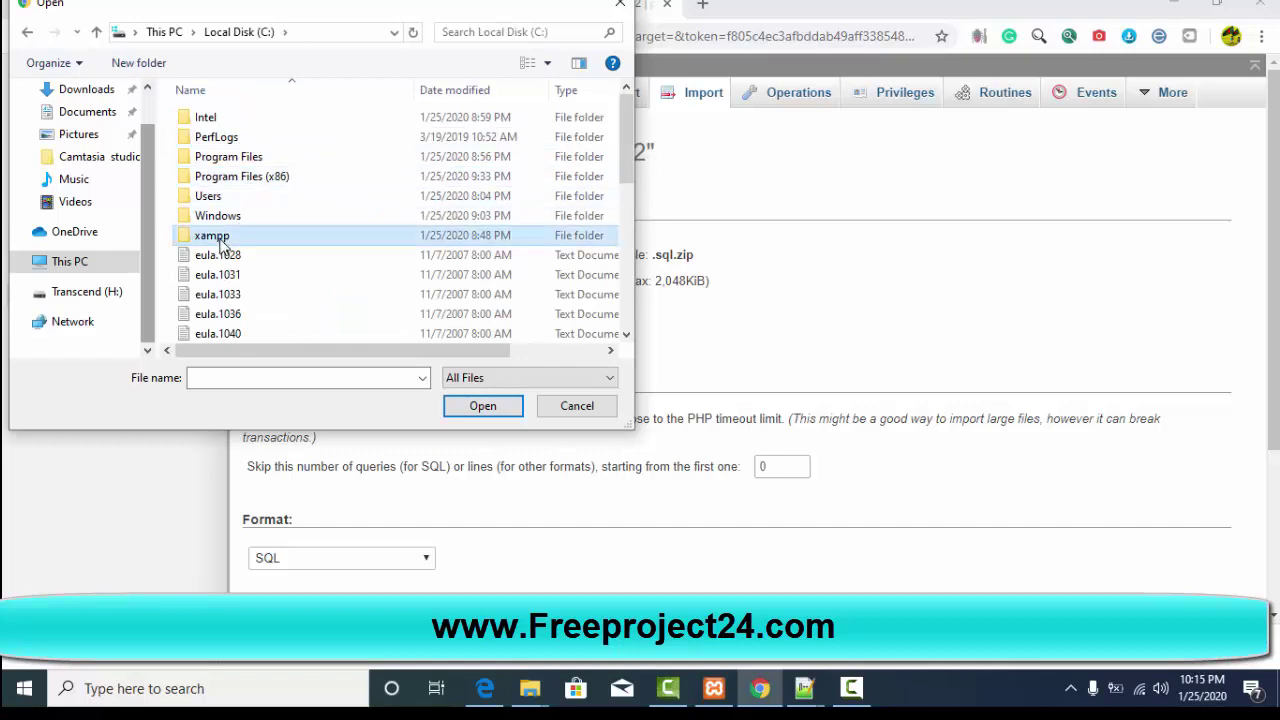
double_click(222, 244)
double_click(220, 212)
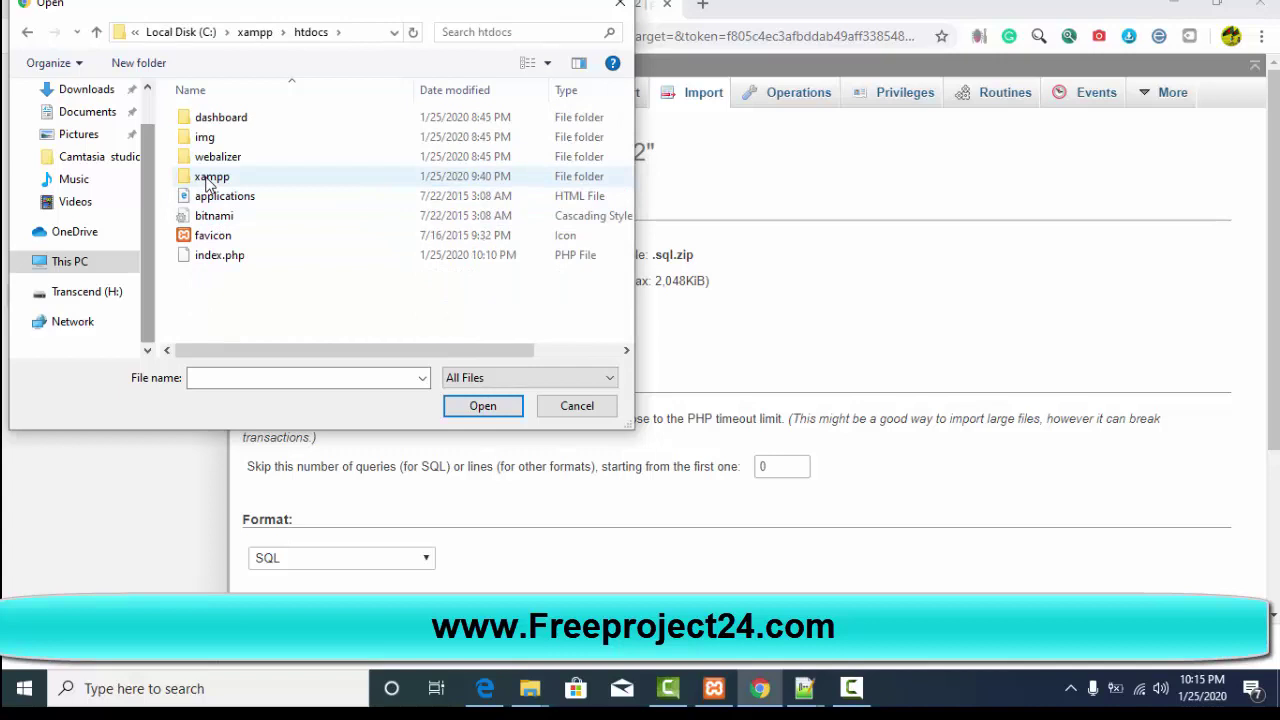
double_click(210, 180)
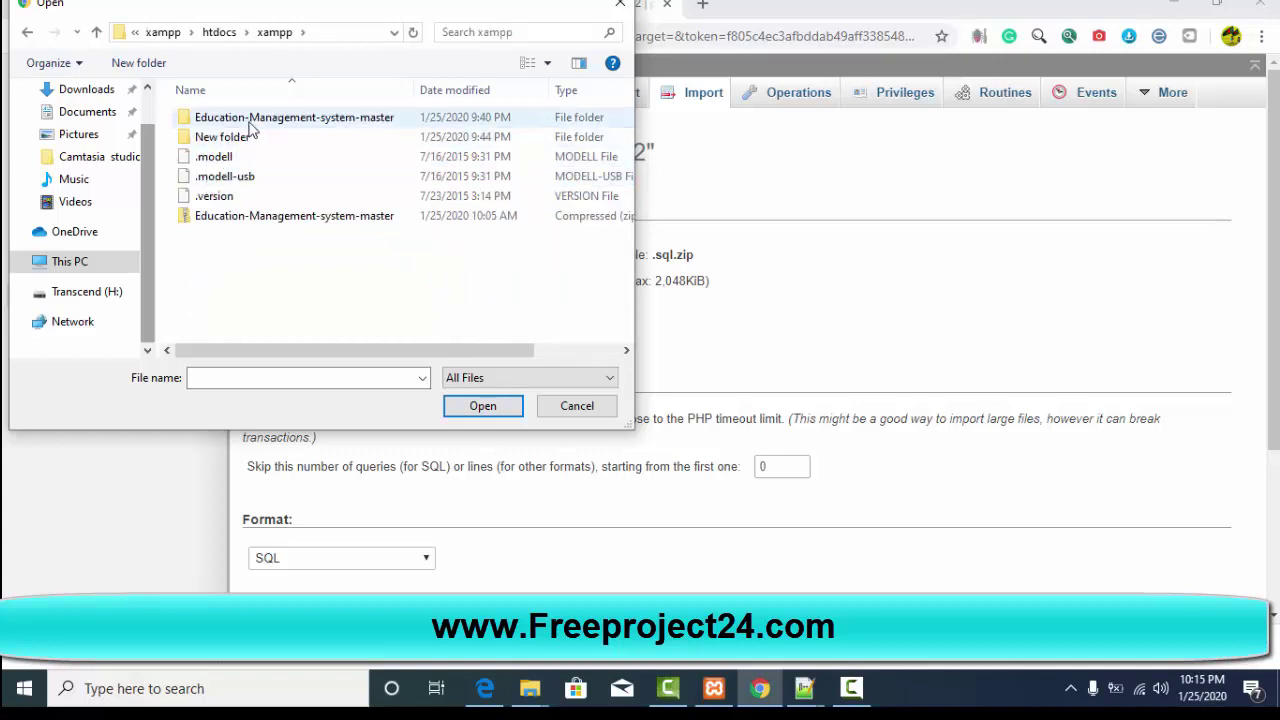
double_click(250, 125)
double_click(251, 126)
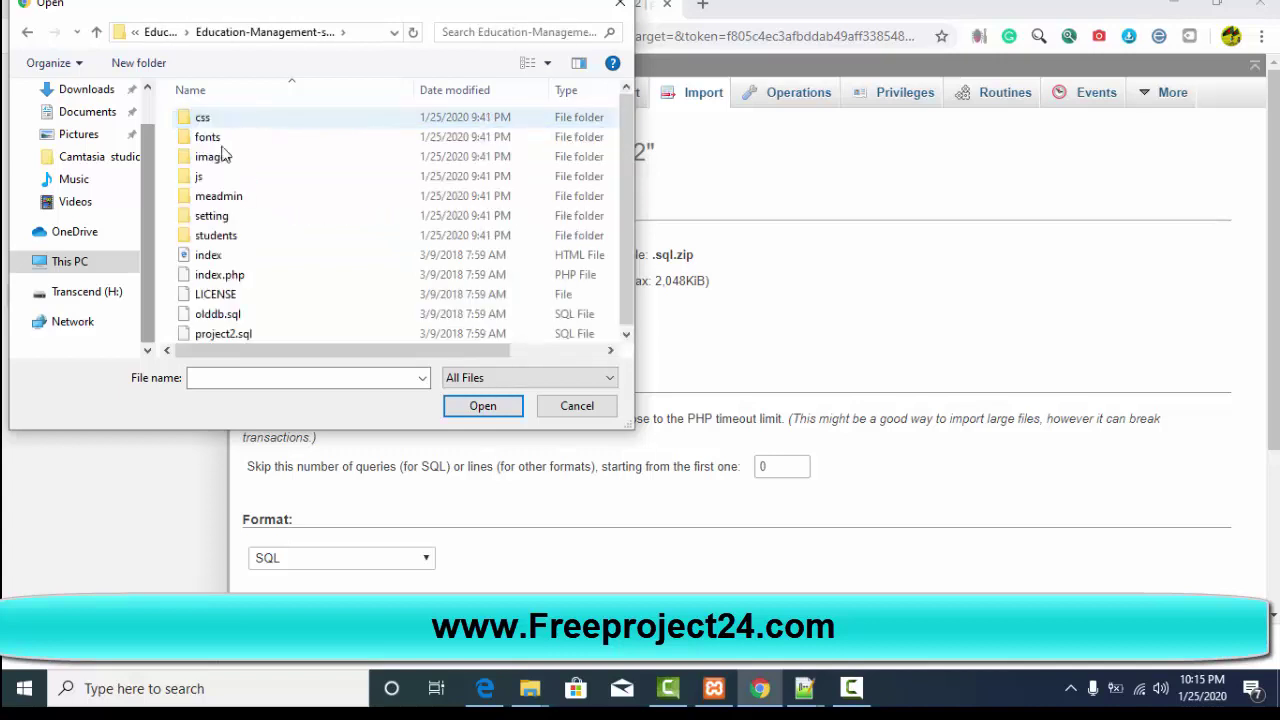
double_click(214, 334)
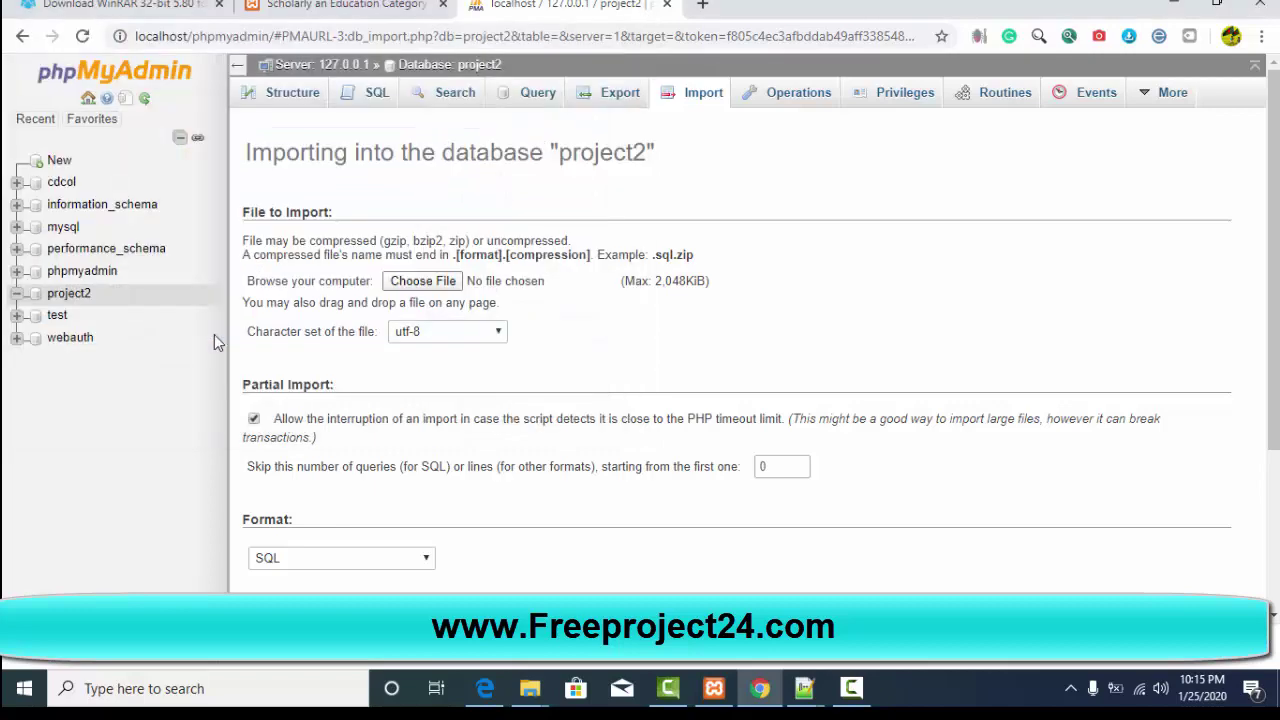
scroll(543, 420, down, 3)
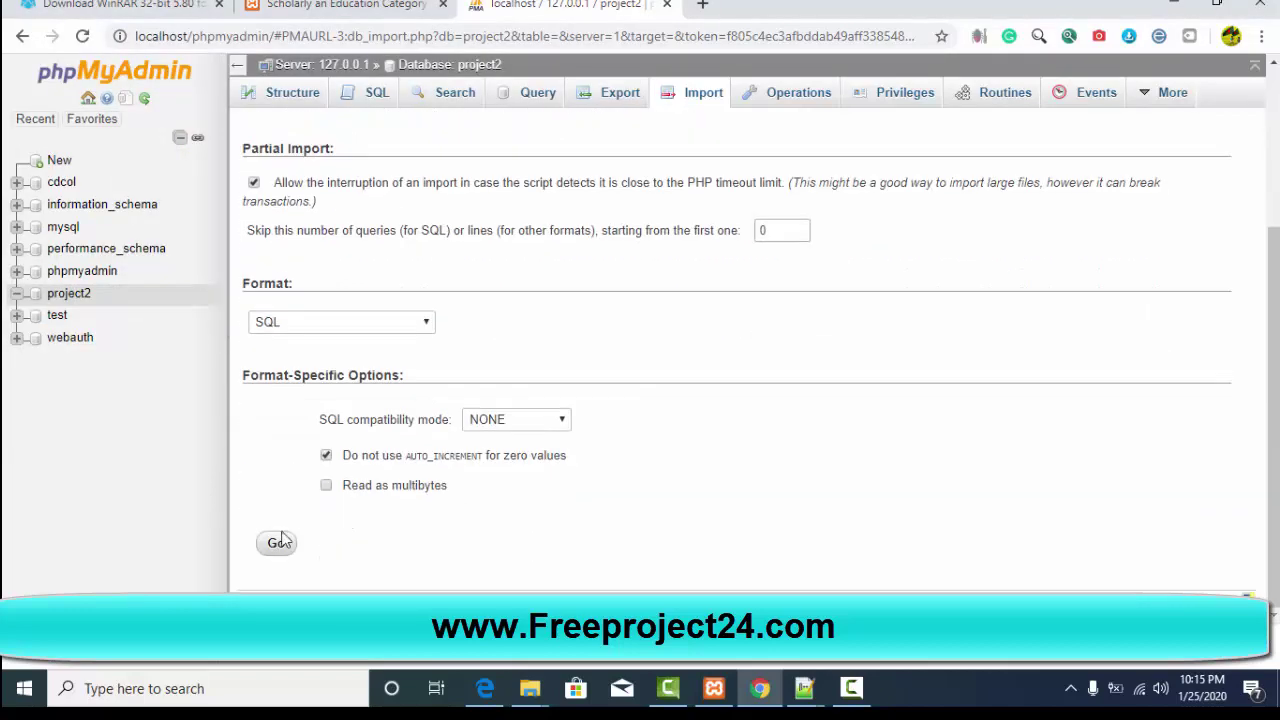
Step: Run the project2.sql import and copy the admin_username value from the meadmin table
click(277, 545)
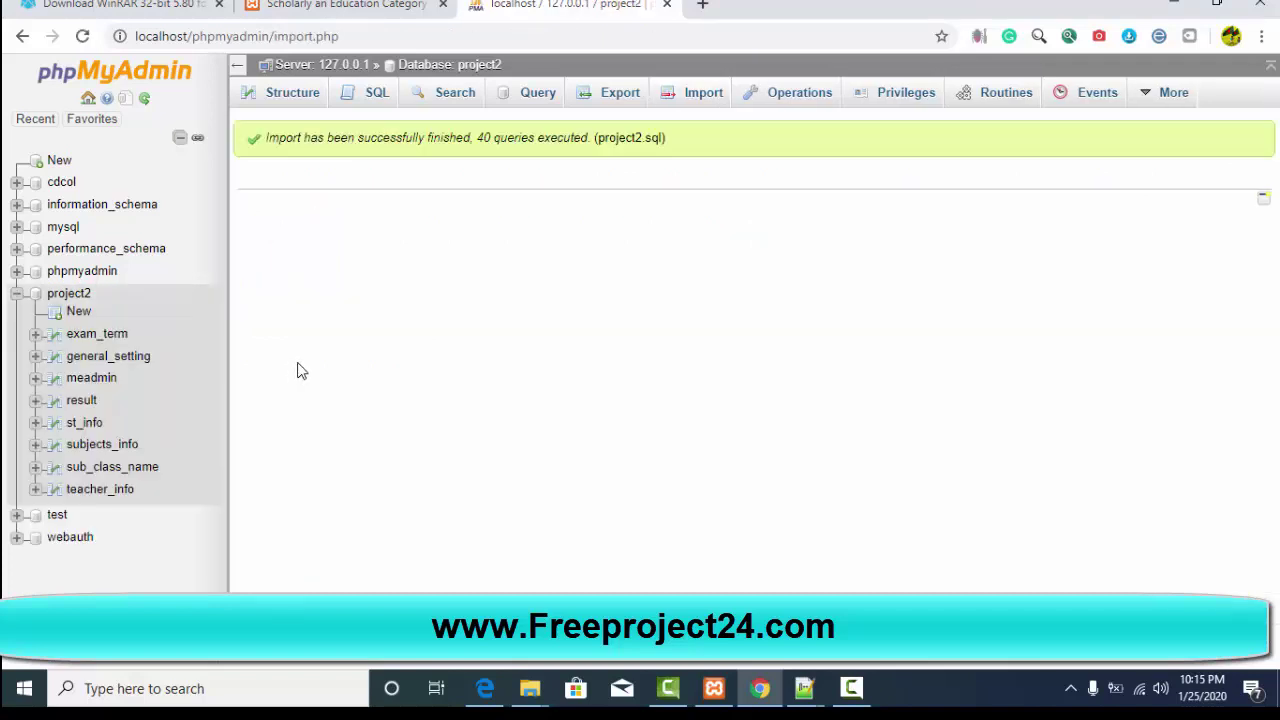
click(89, 380)
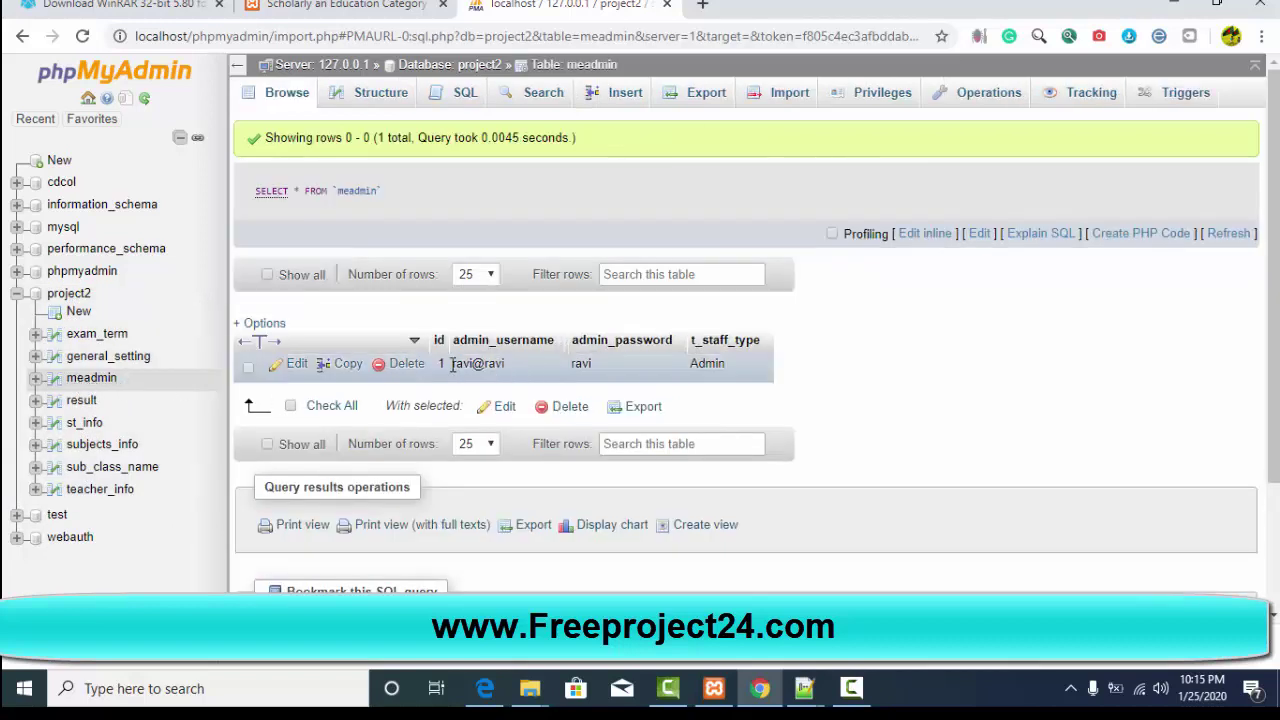
drag(451, 369, 507, 372)
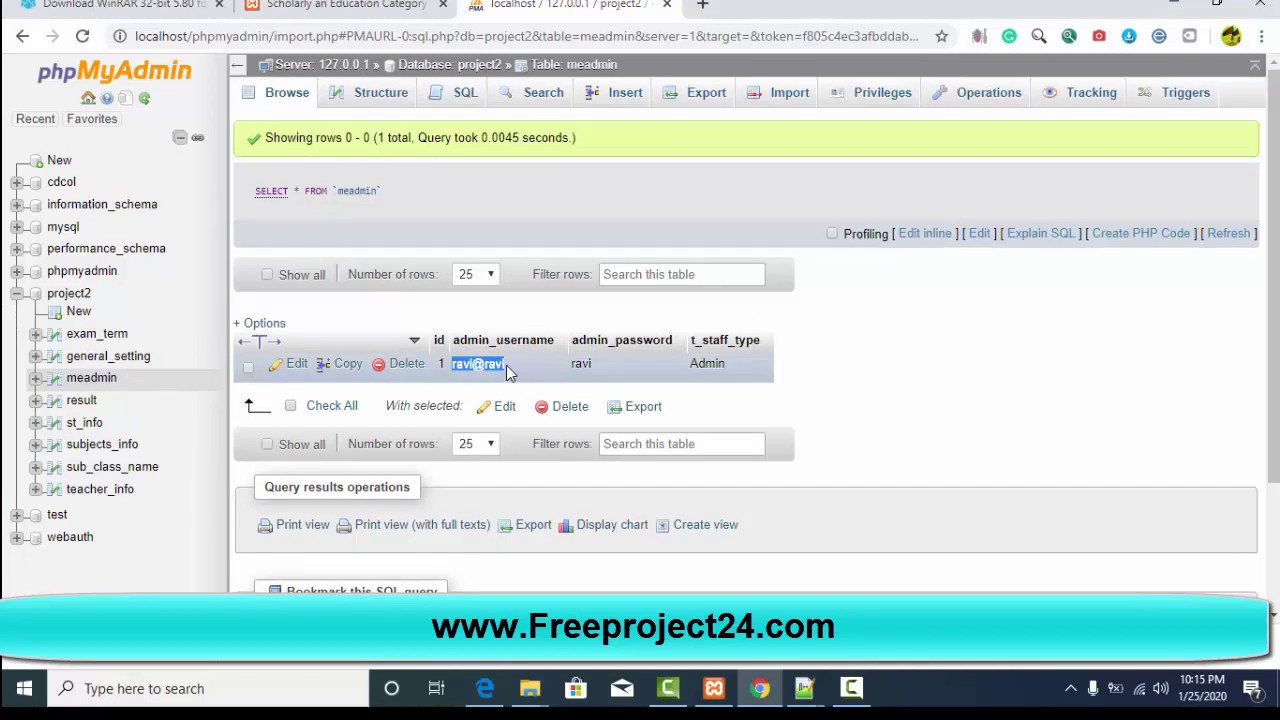
right_click(494, 362)
click(543, 377)
Step: Reload the Scholarly website tab and skim the top of its home page
click(343, 6)
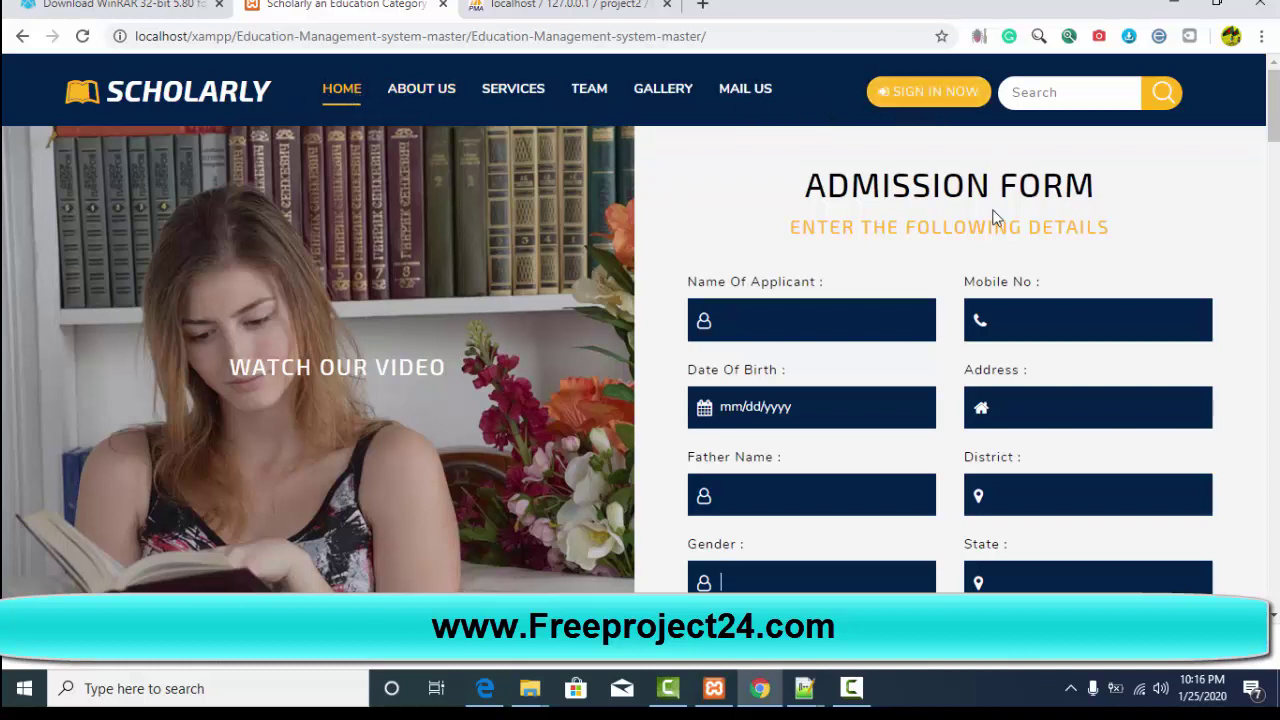
click(82, 37)
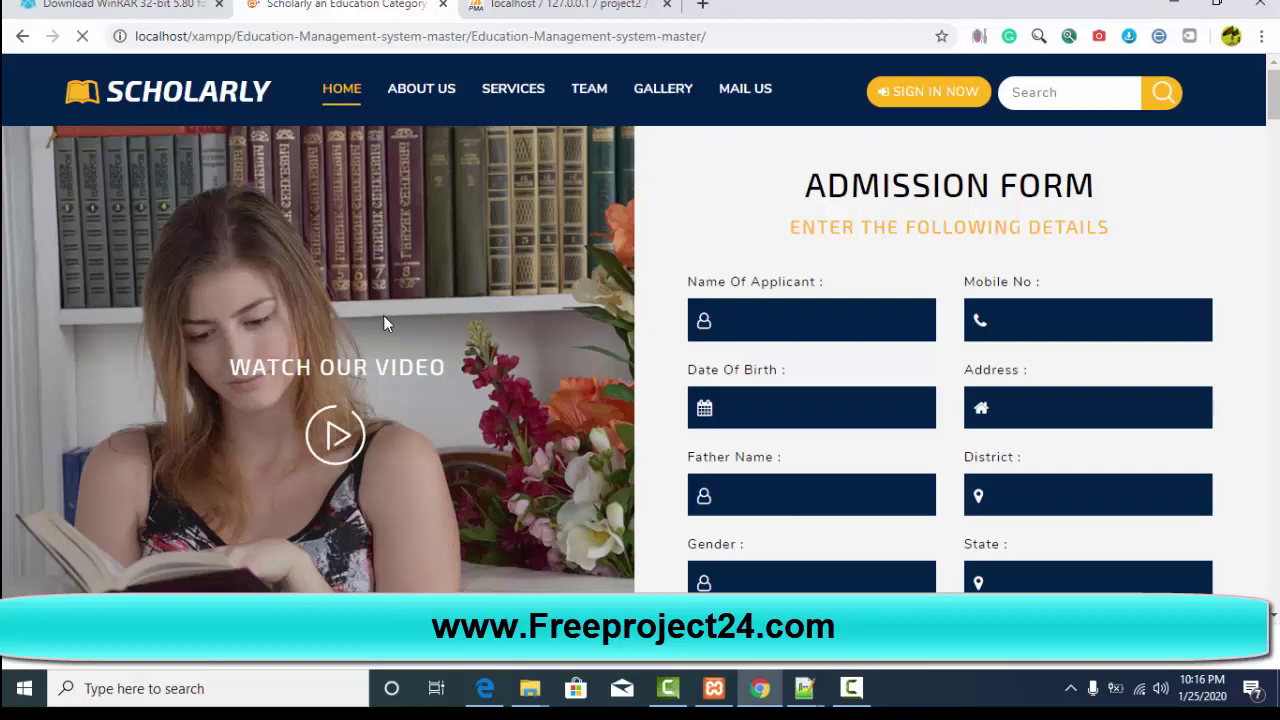
scroll(495, 430, down, 2)
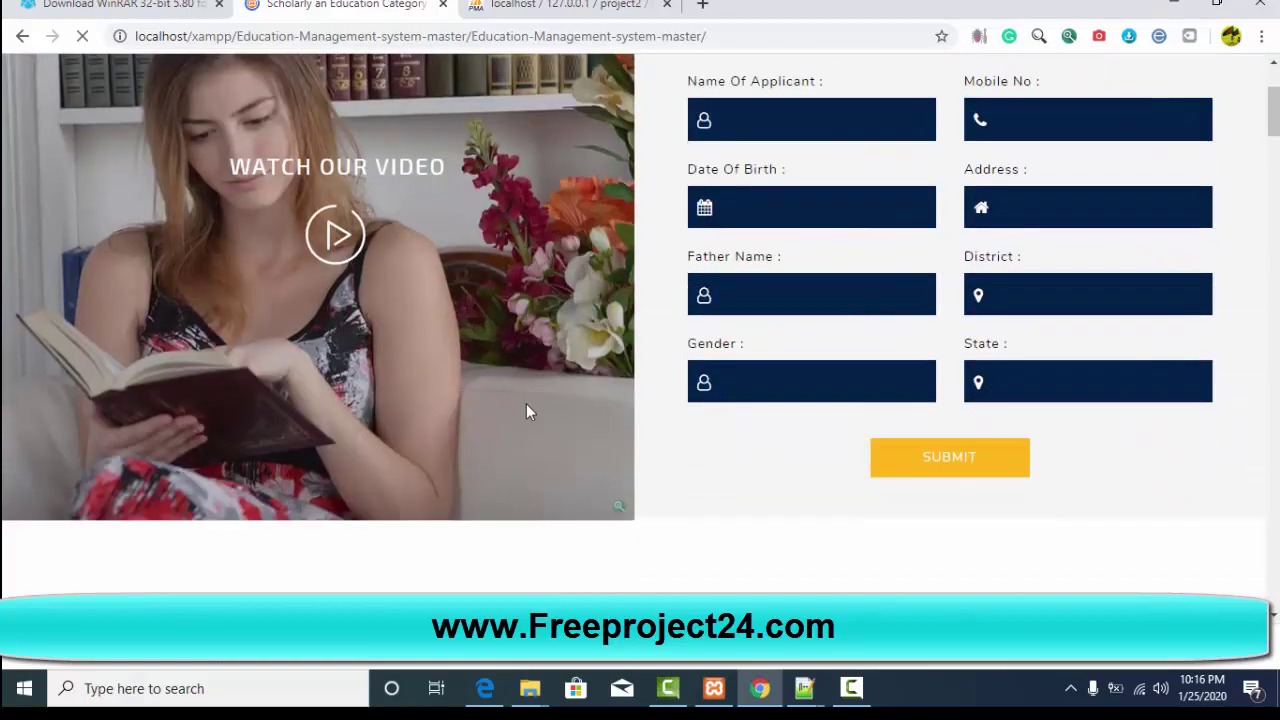
scroll(526, 407, up, 2)
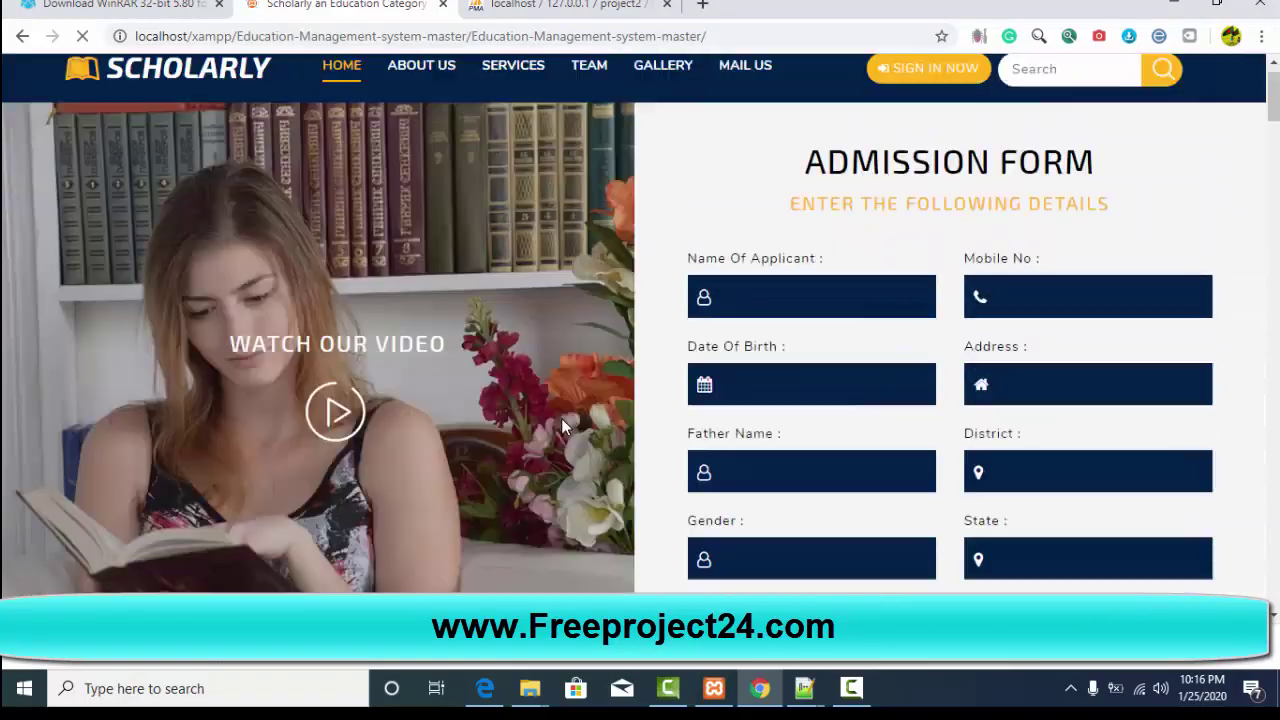
scroll(561, 425, down, 5)
scroll(700, 528, up, 1)
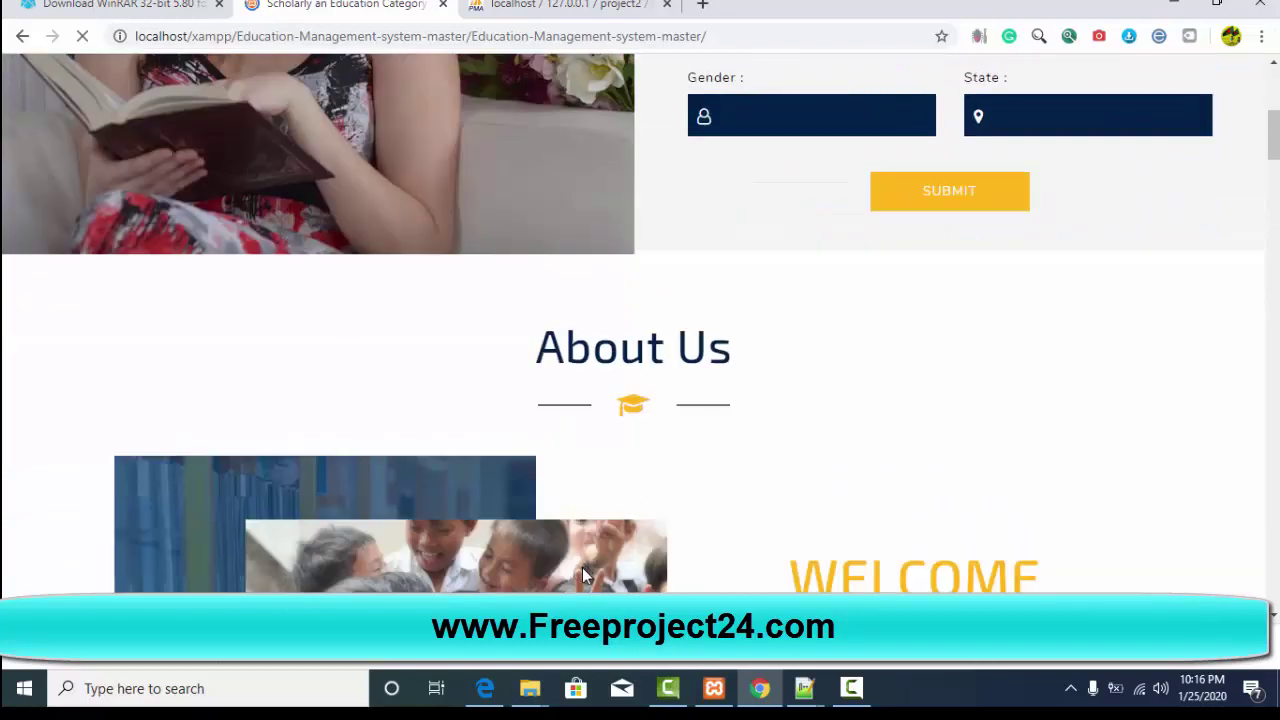
scroll(521, 585, up, 2)
scroll(592, 553, down, 9)
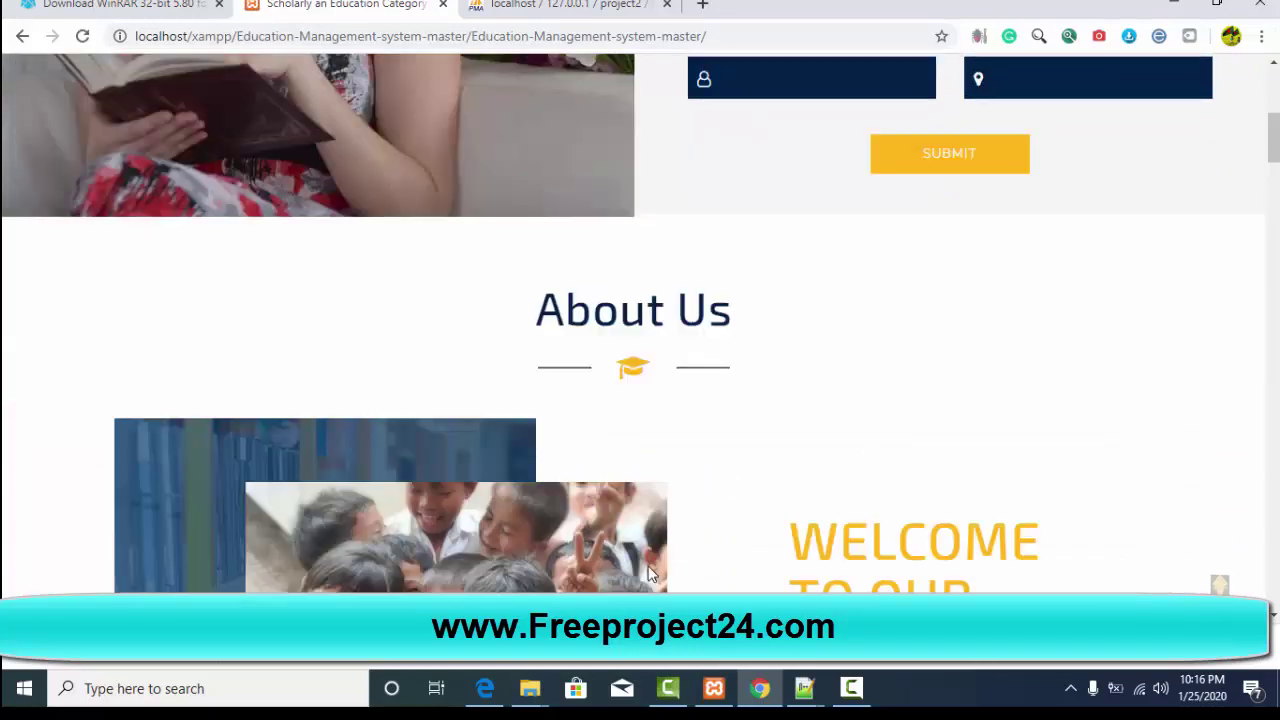
Step: Scroll through the services, team and contact sections, then jump back to the Admission Form
scroll(822, 543, down, 10)
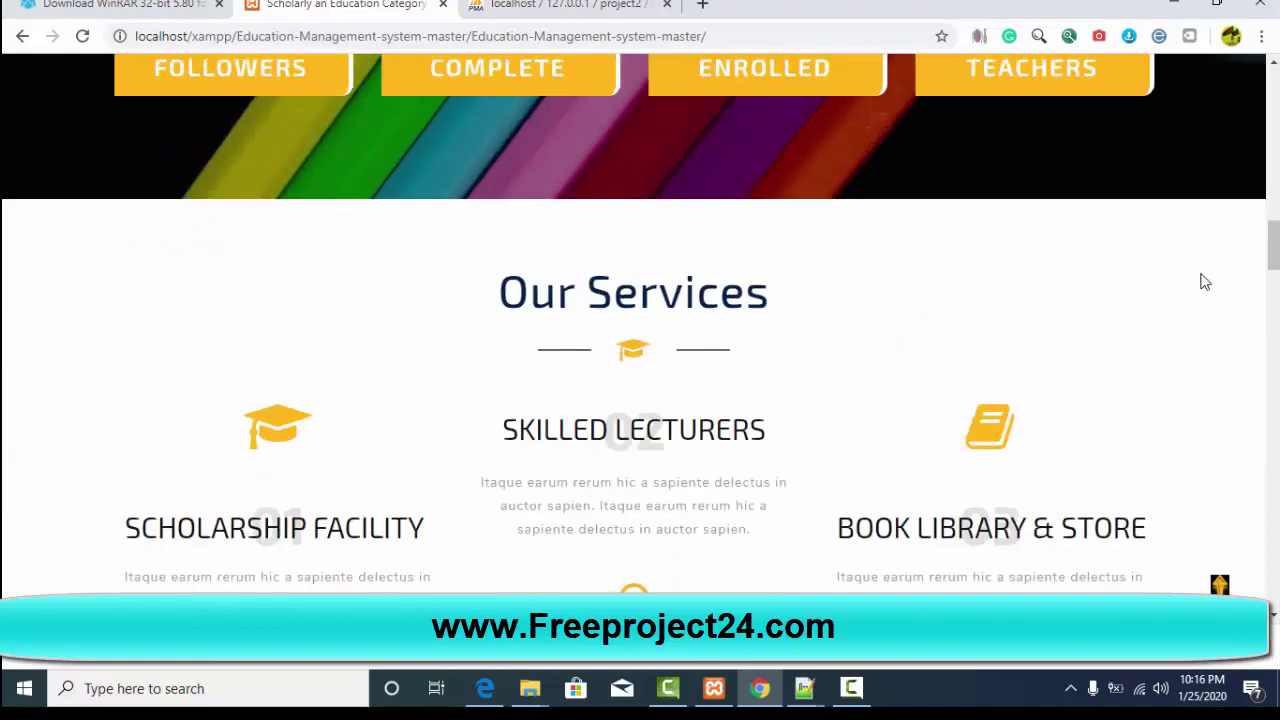
scroll(492, 472, down, 3)
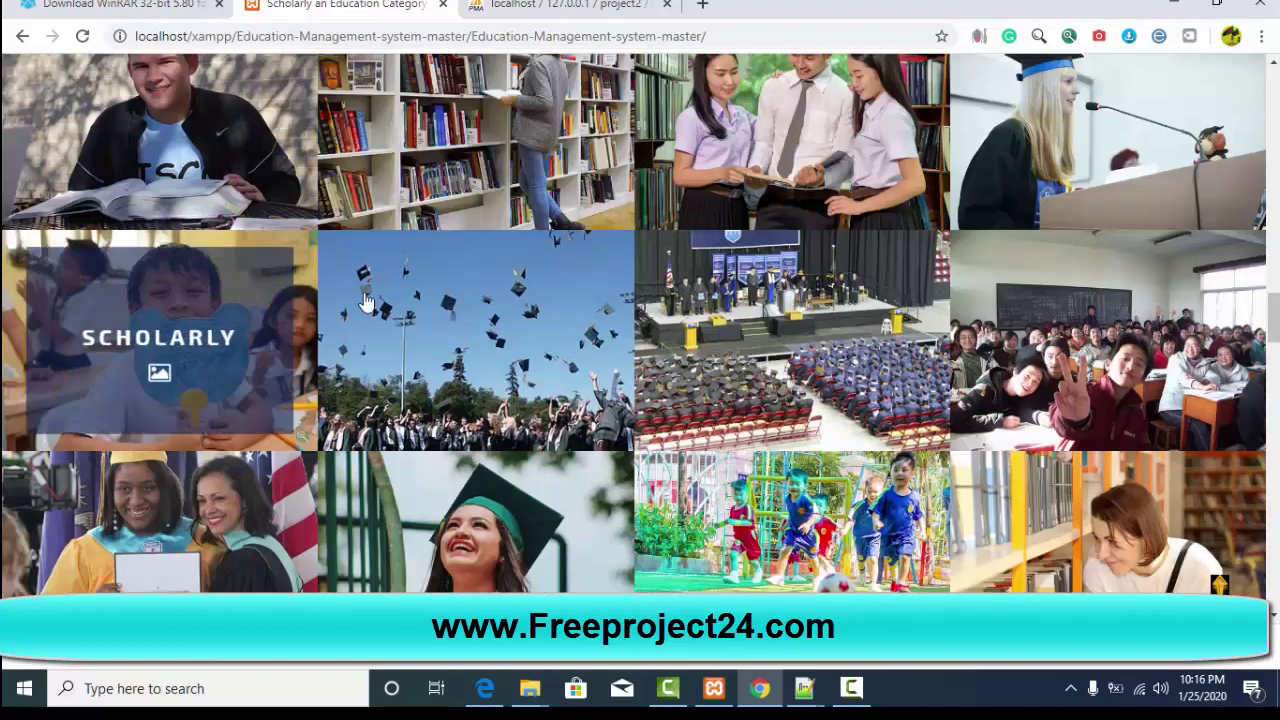
scroll(1012, 387, down, 1)
scroll(1040, 440, down, 8)
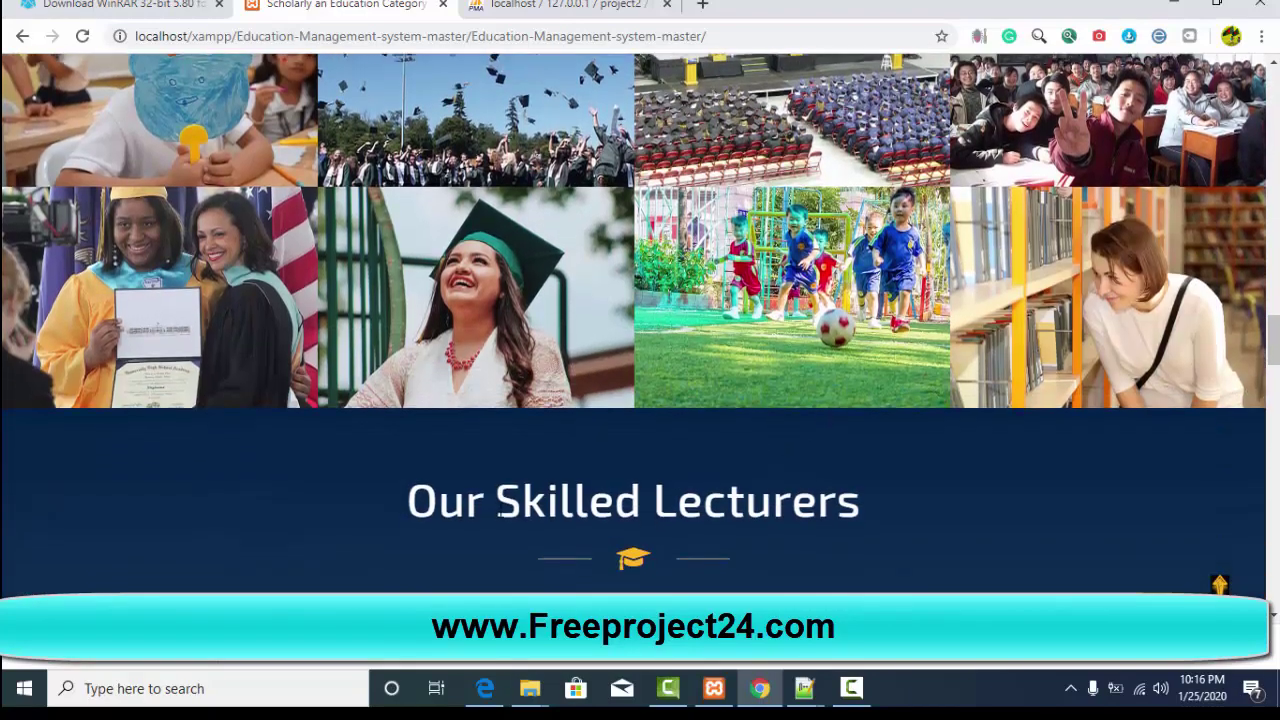
scroll(509, 214, down, 7)
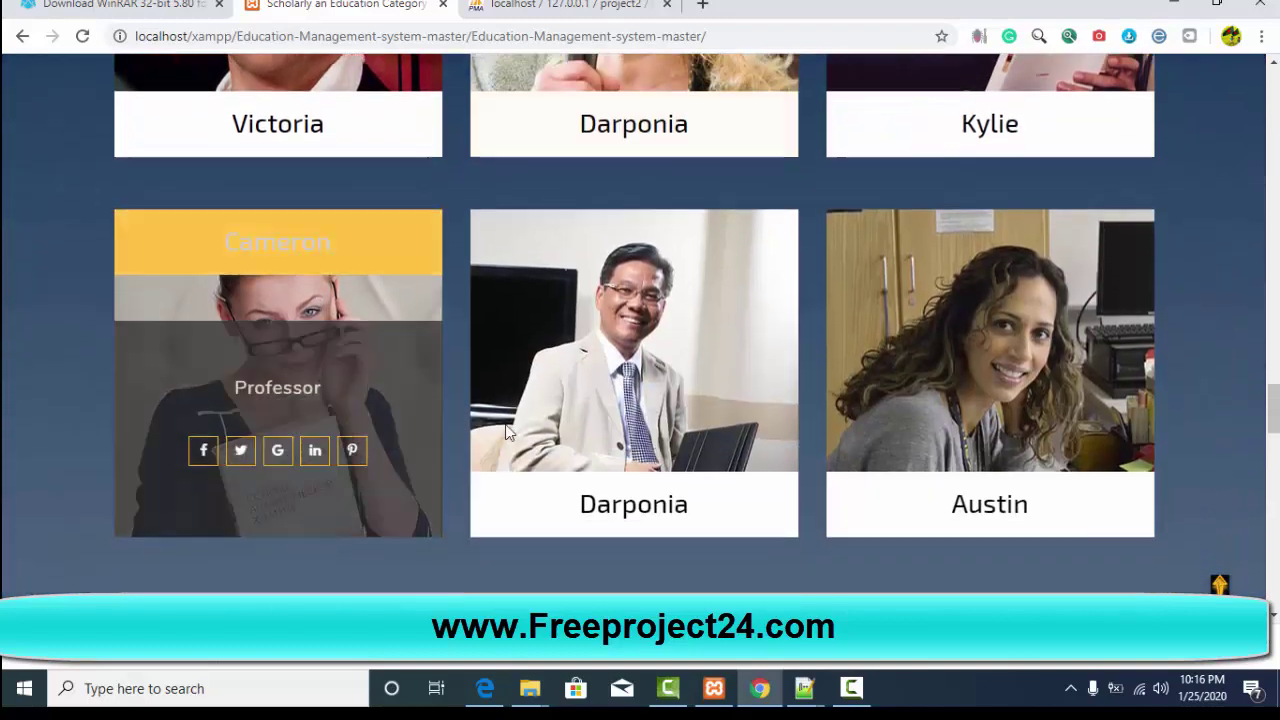
scroll(600, 507, down, 7)
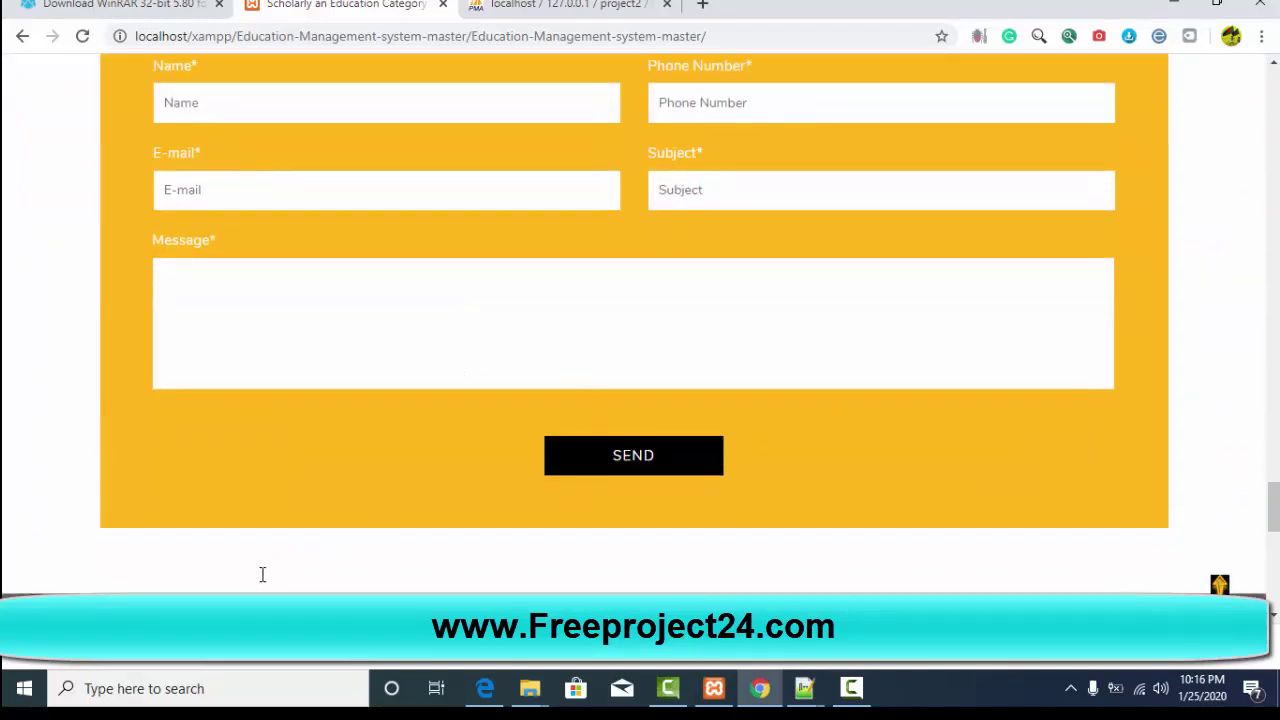
scroll(262, 574, down, 7)
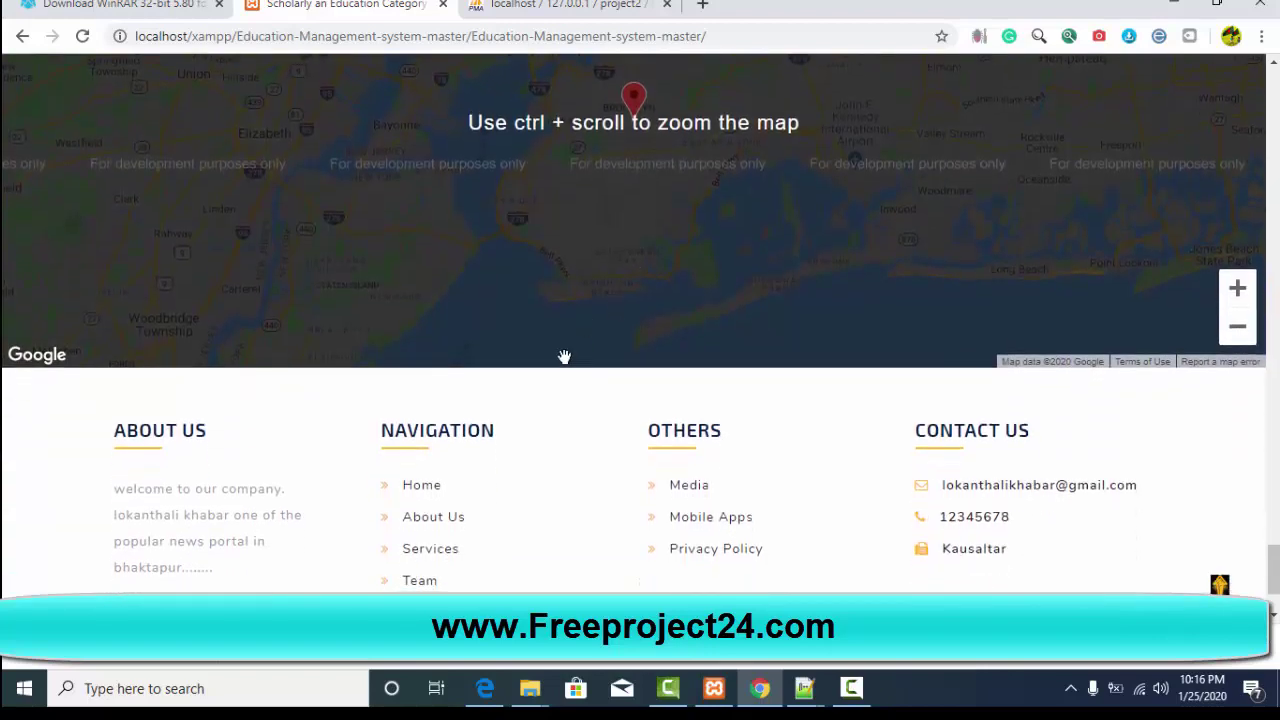
scroll(564, 357, down, 2)
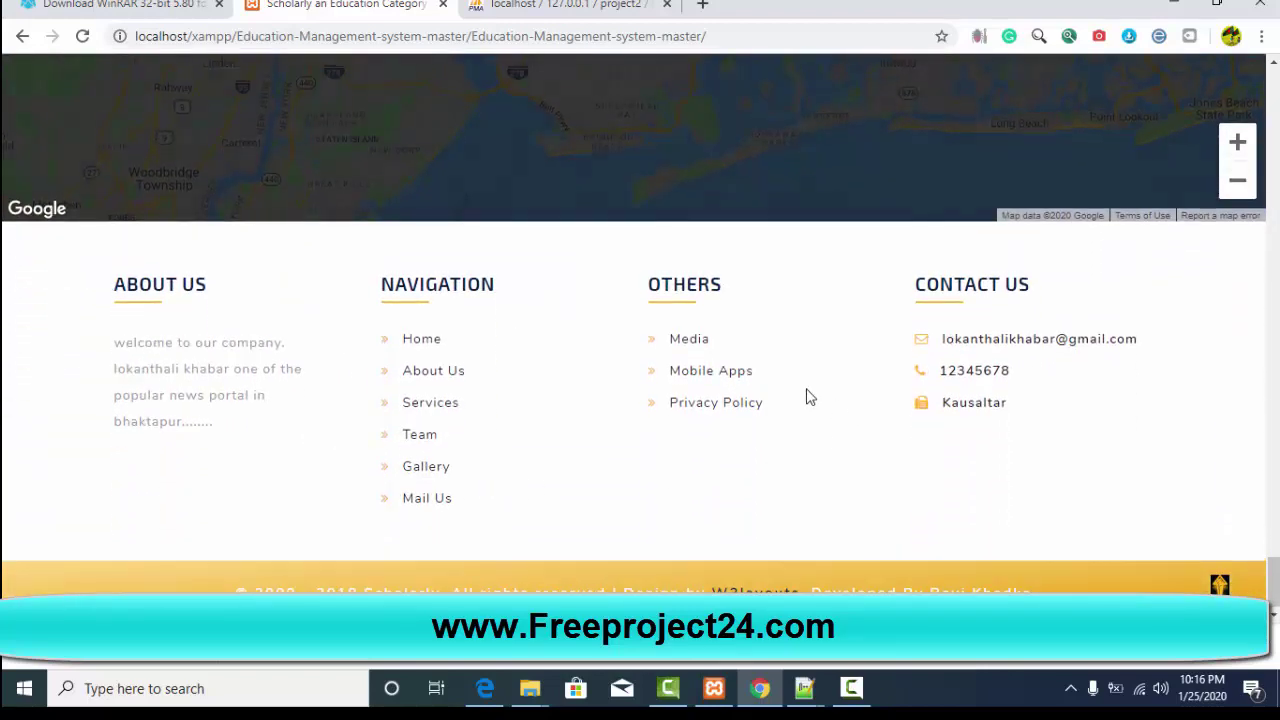
scroll(810, 397, up, 2)
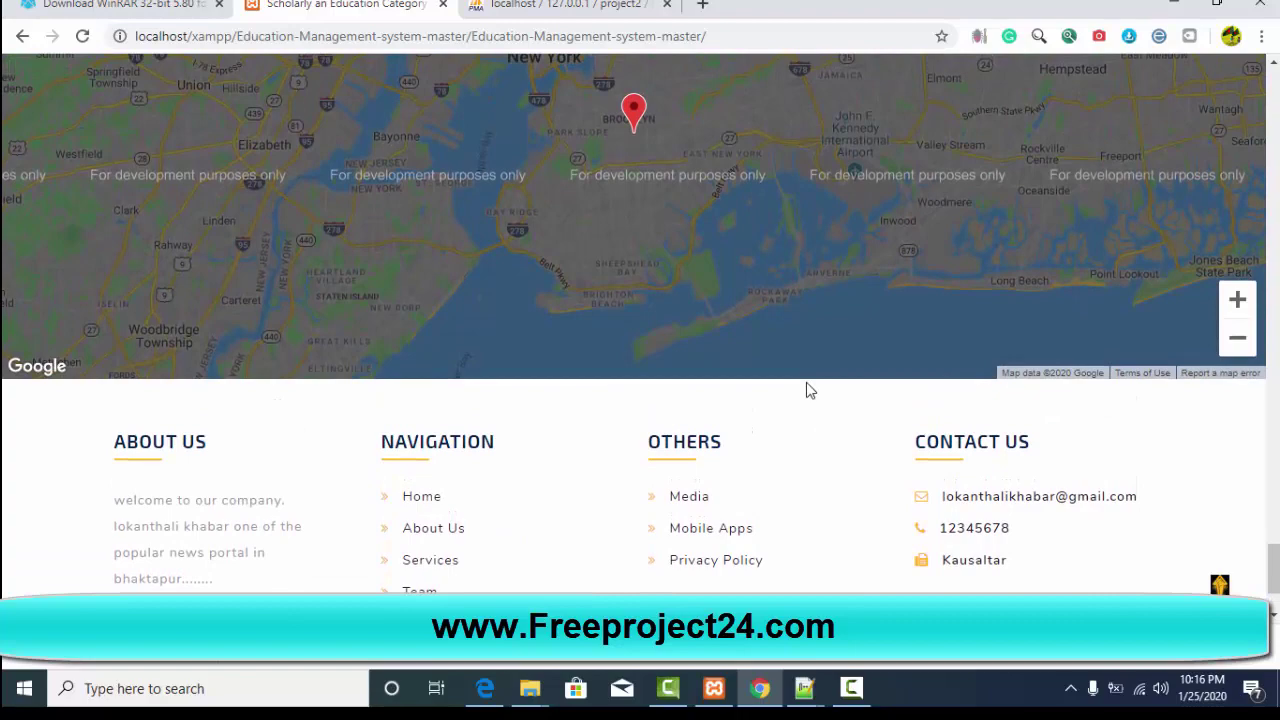
scroll(806, 374, down, 1)
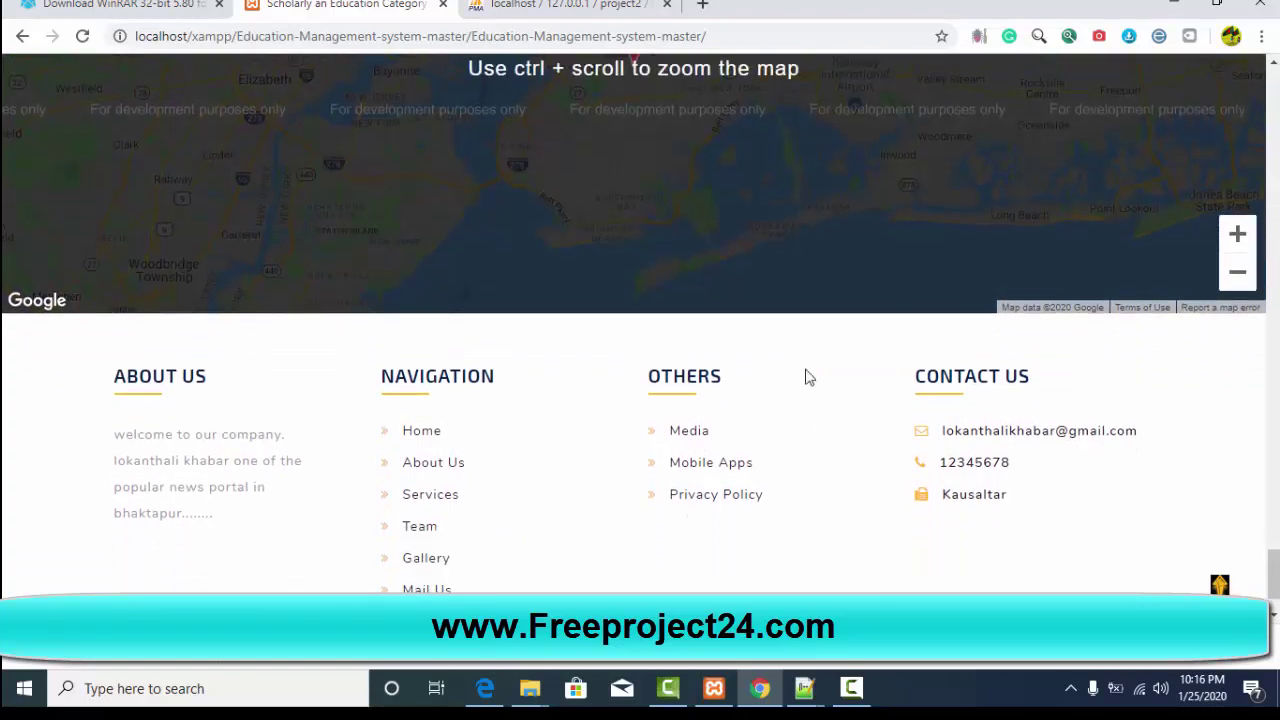
scroll(805, 372, up, 2)
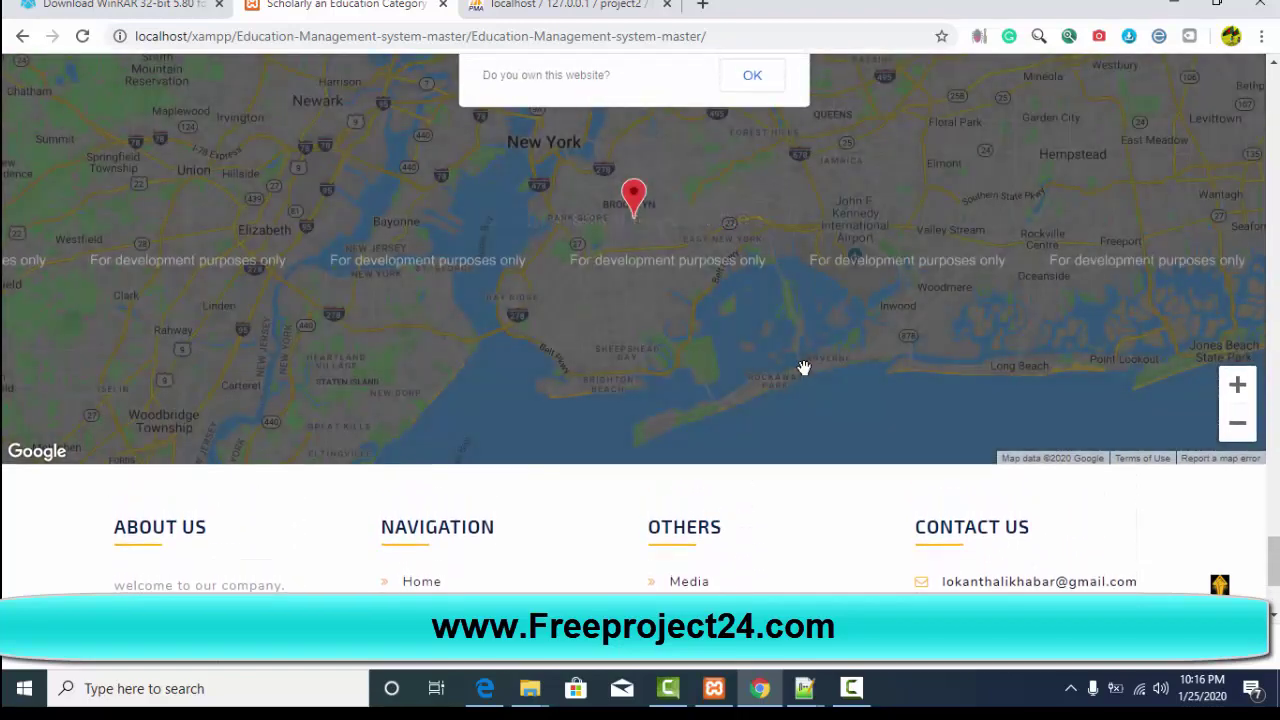
scroll(803, 368, up, 12)
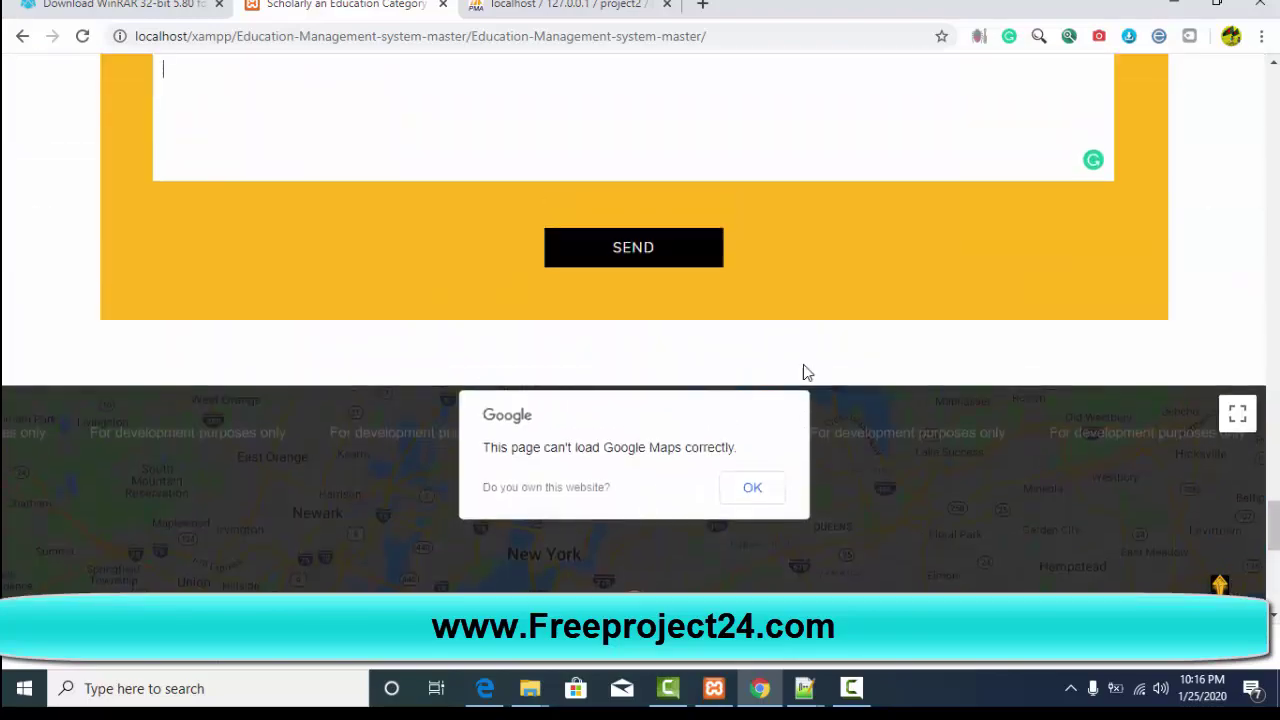
scroll(808, 362, up, 15)
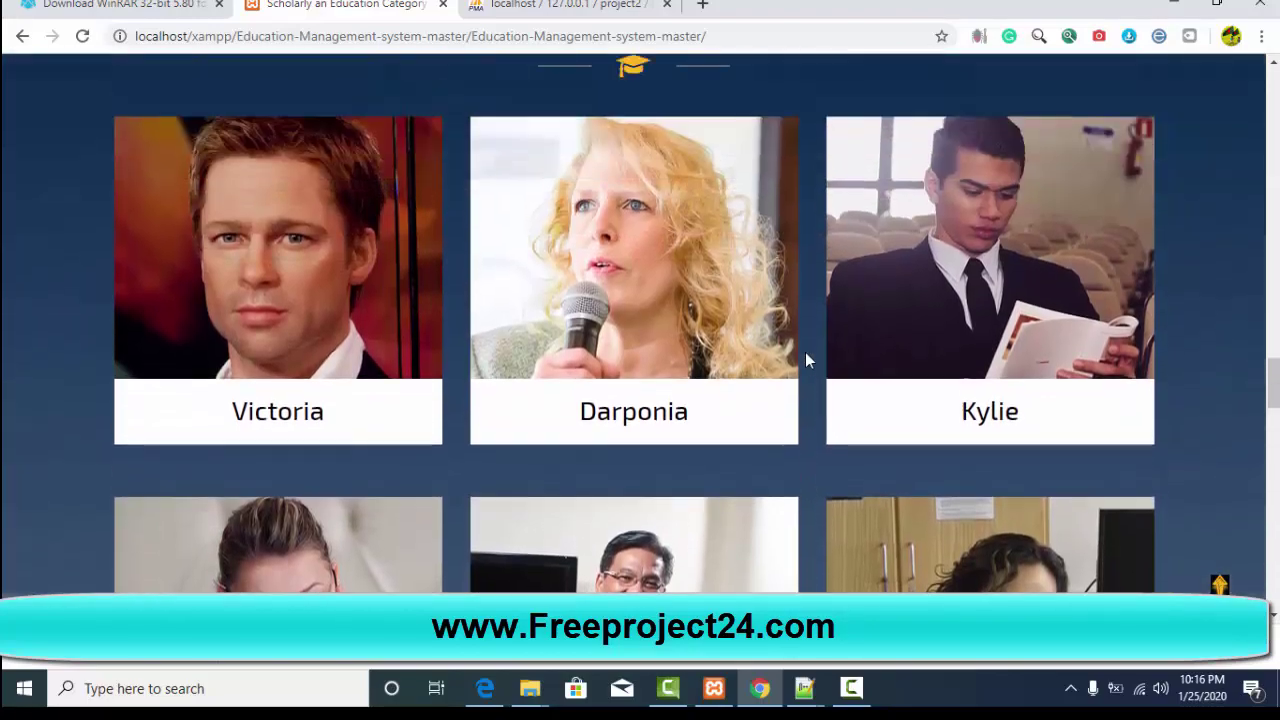
scroll(807, 350, up, 5)
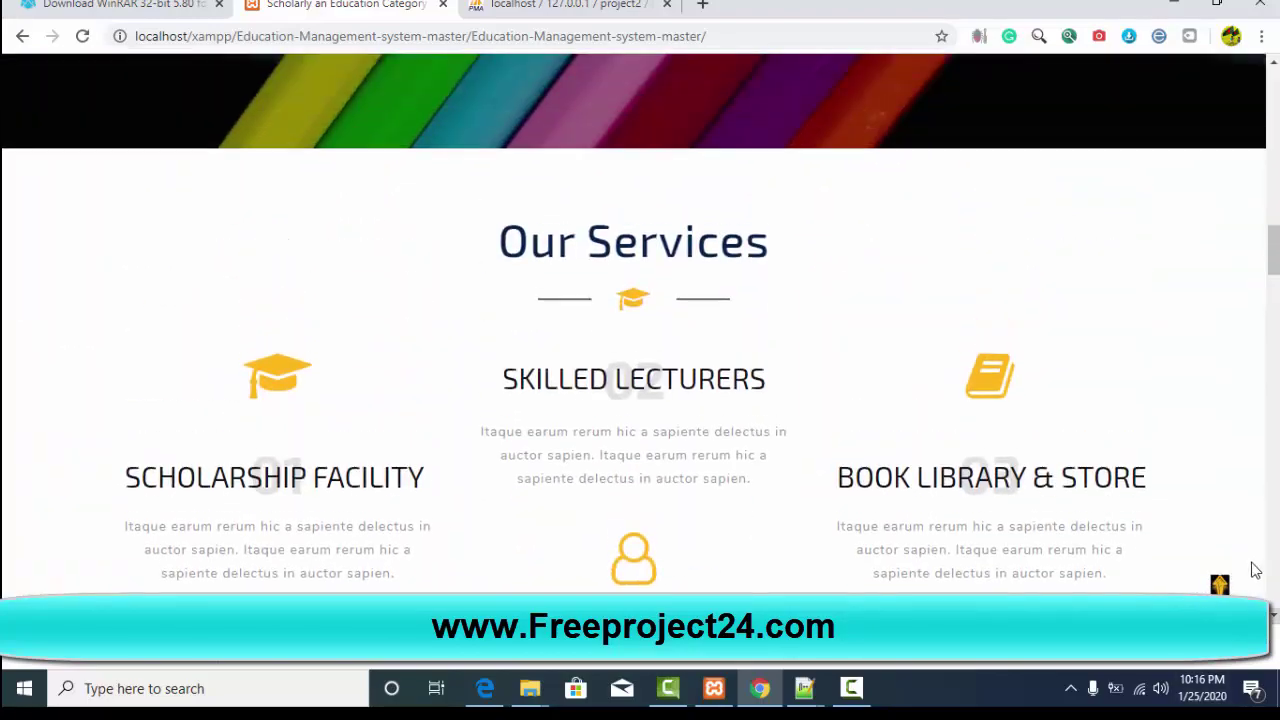
click(1220, 586)
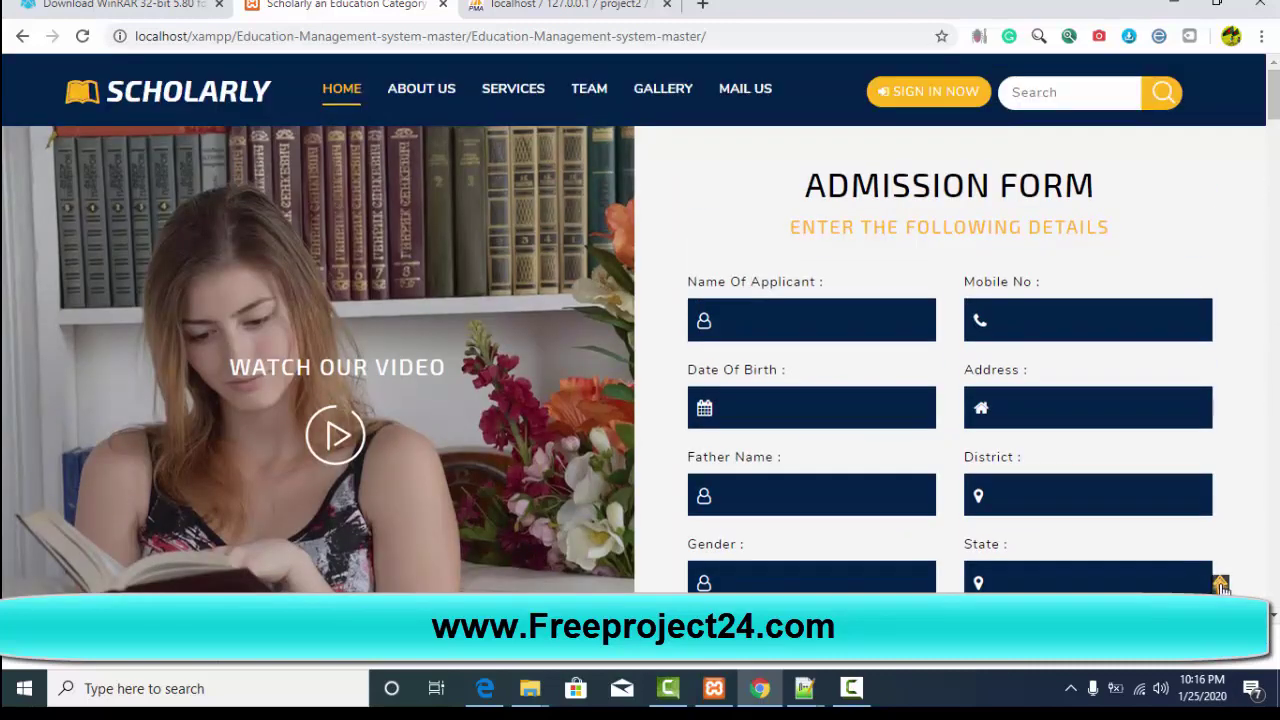
Step: Open the Student Login page at students/index.php and check its prefilled username and password
click(935, 92)
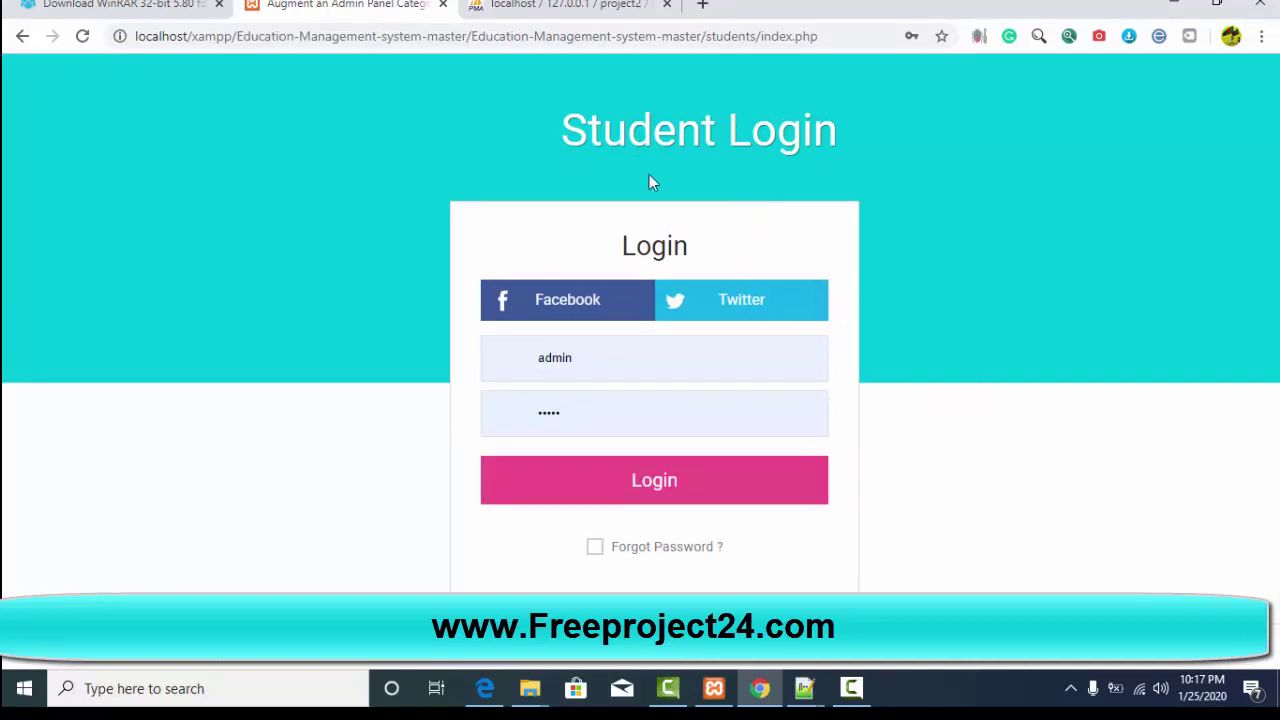
scroll(604, 395, down, 1)
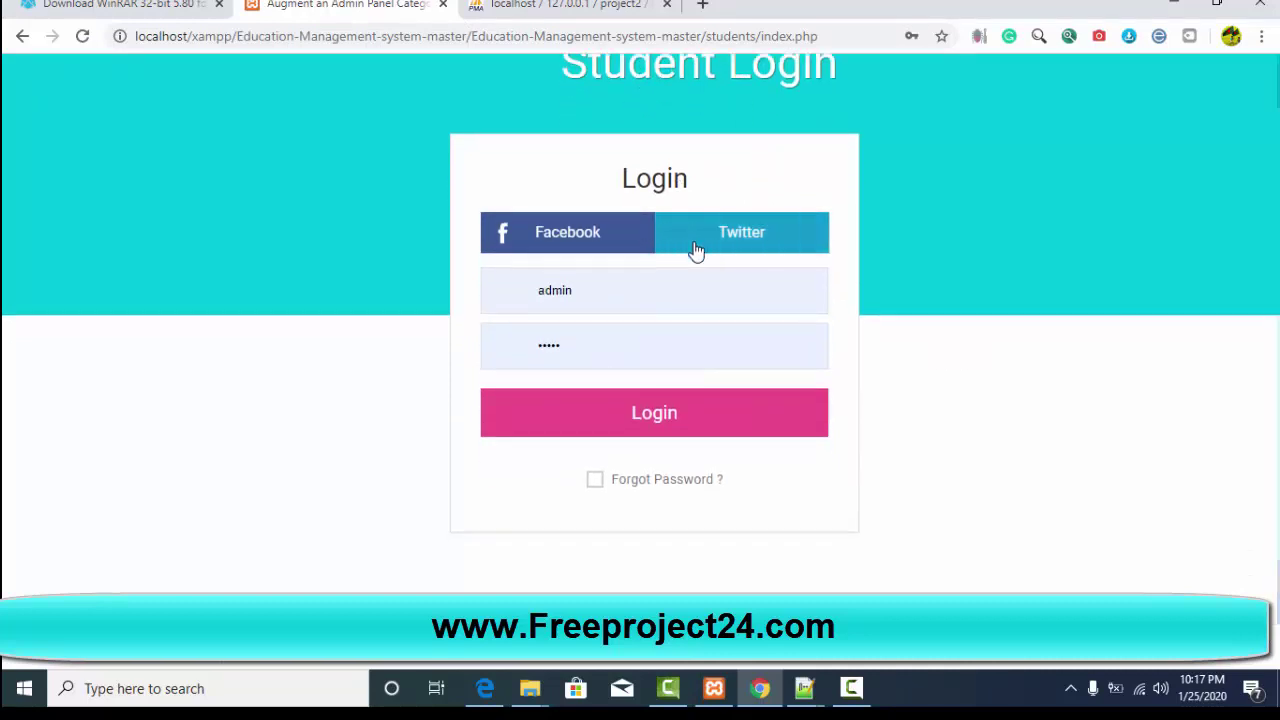
scroll(694, 251, up, 1)
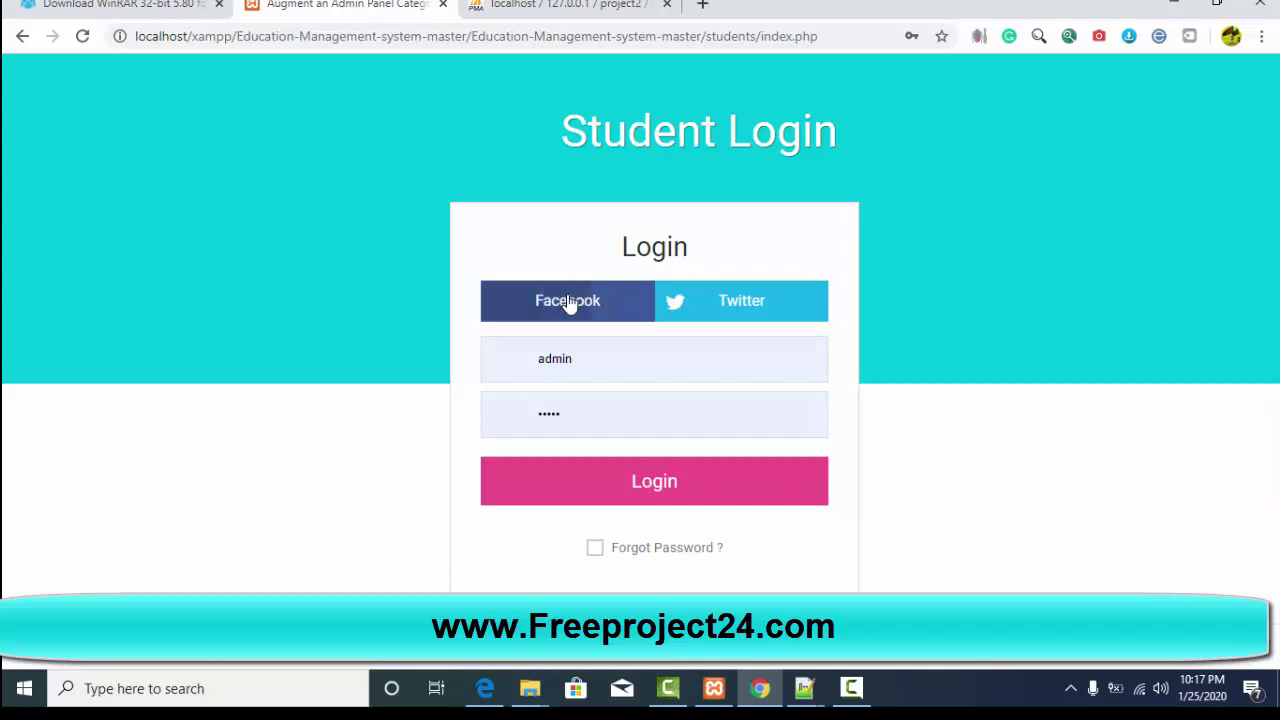
click(592, 369)
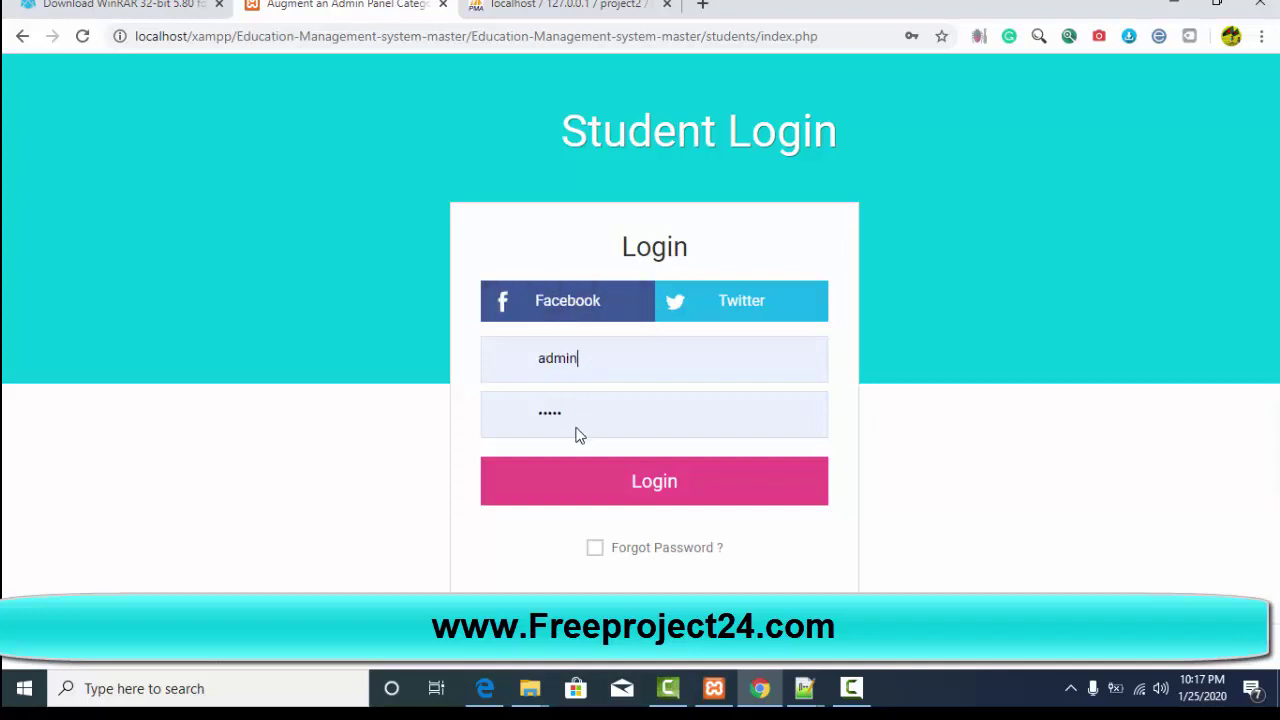
click(590, 412)
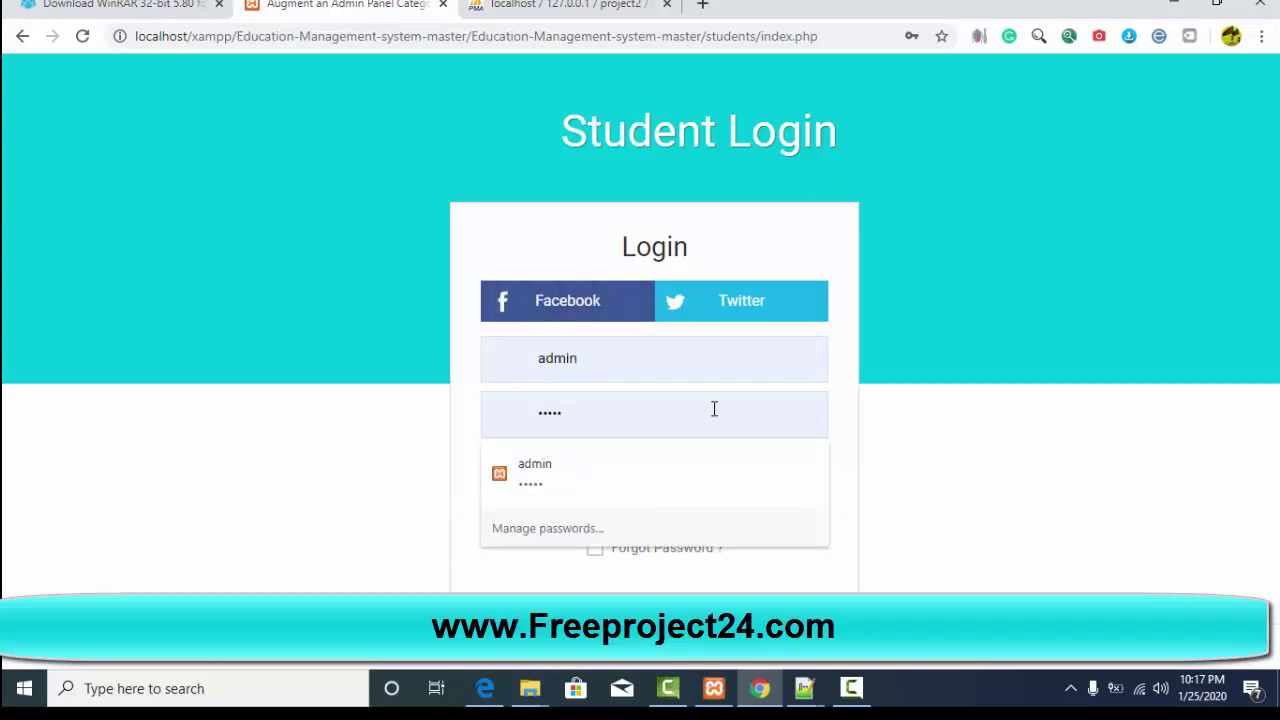
click(837, 331)
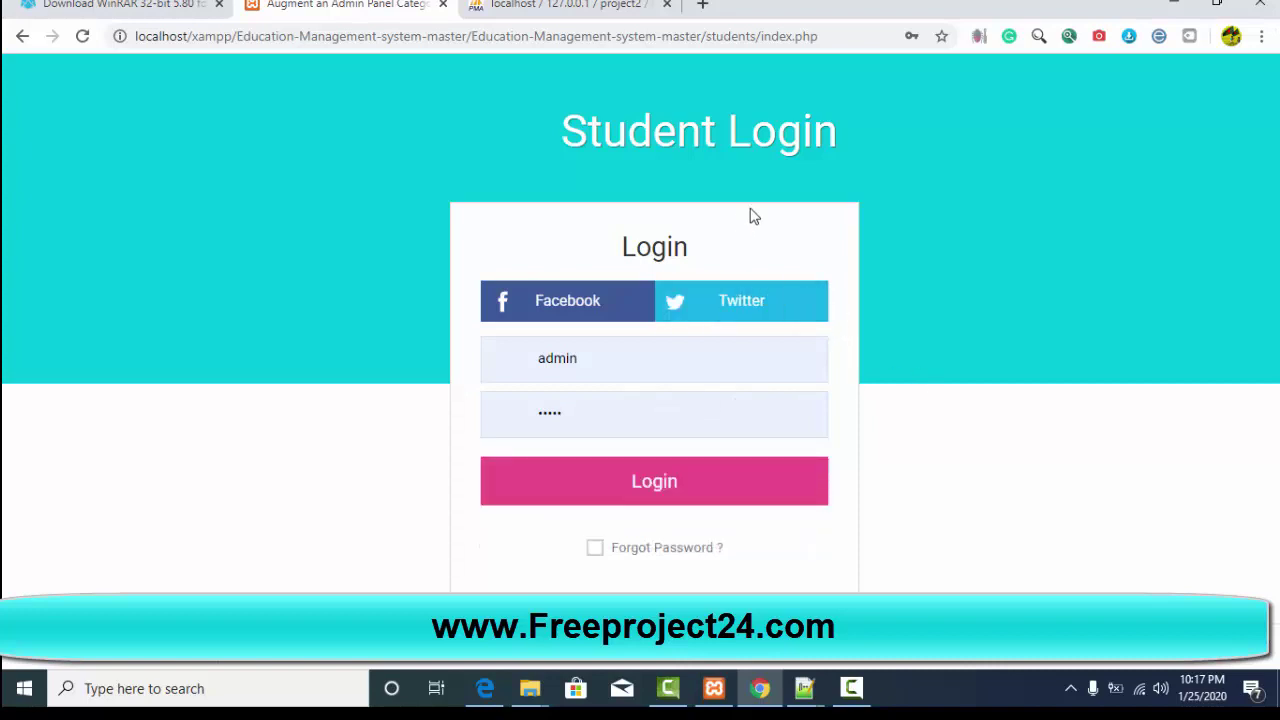
click(517, 40)
click(716, 36)
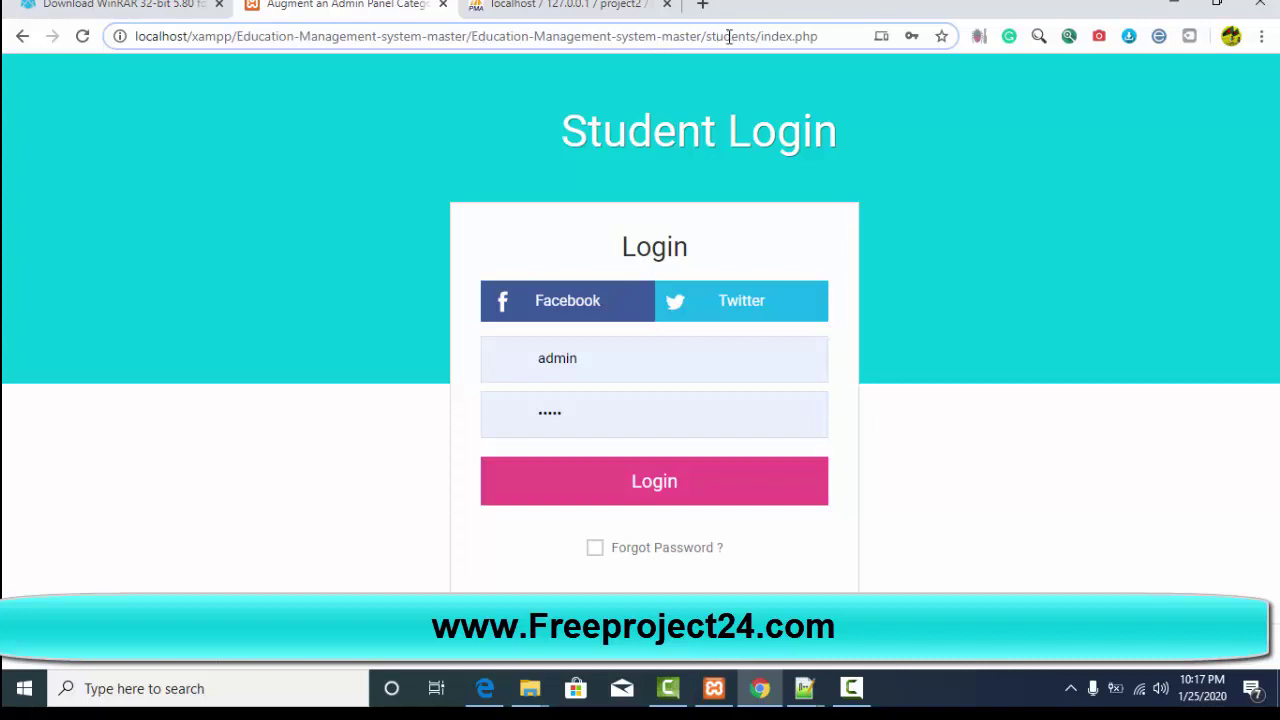
click(520, 7)
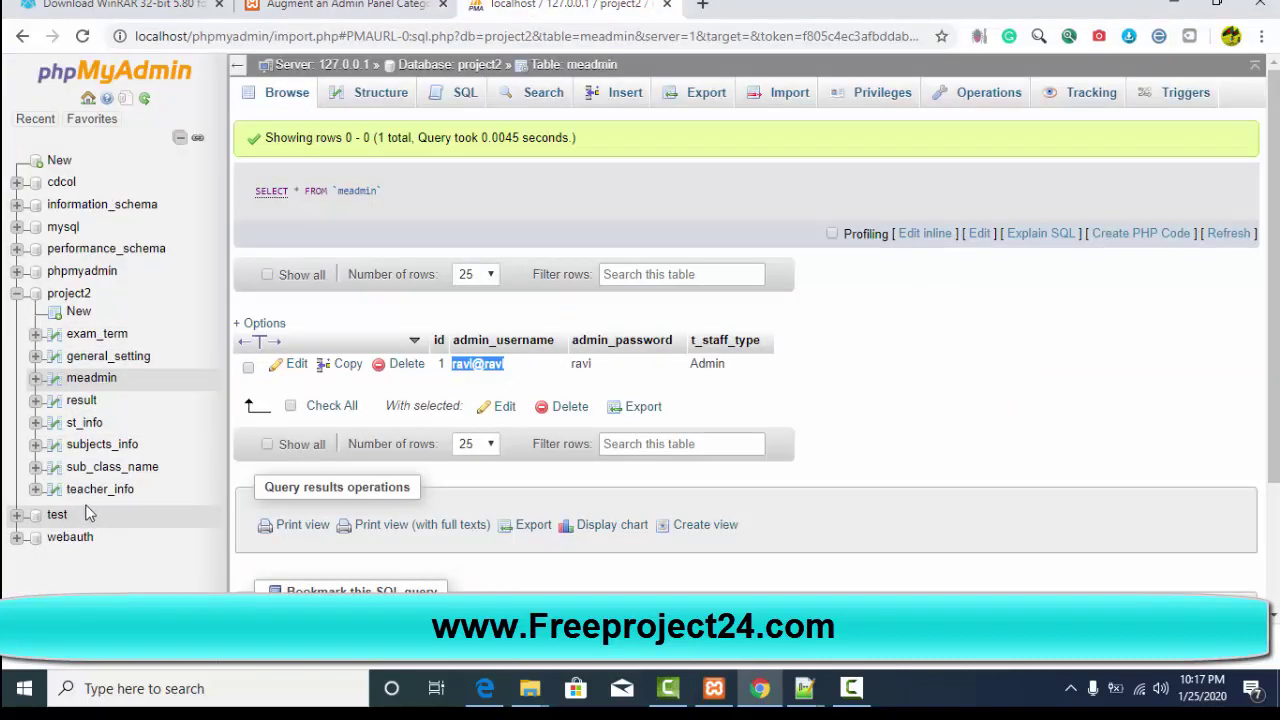
click(84, 423)
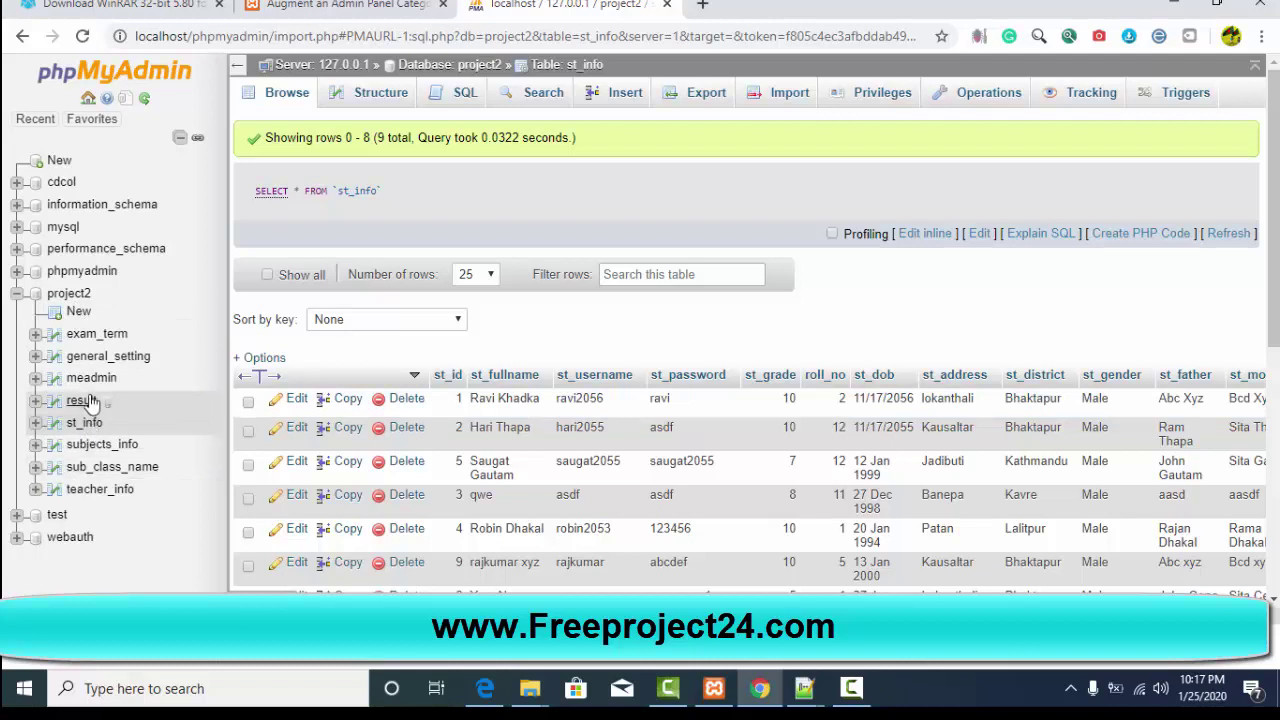
click(84, 494)
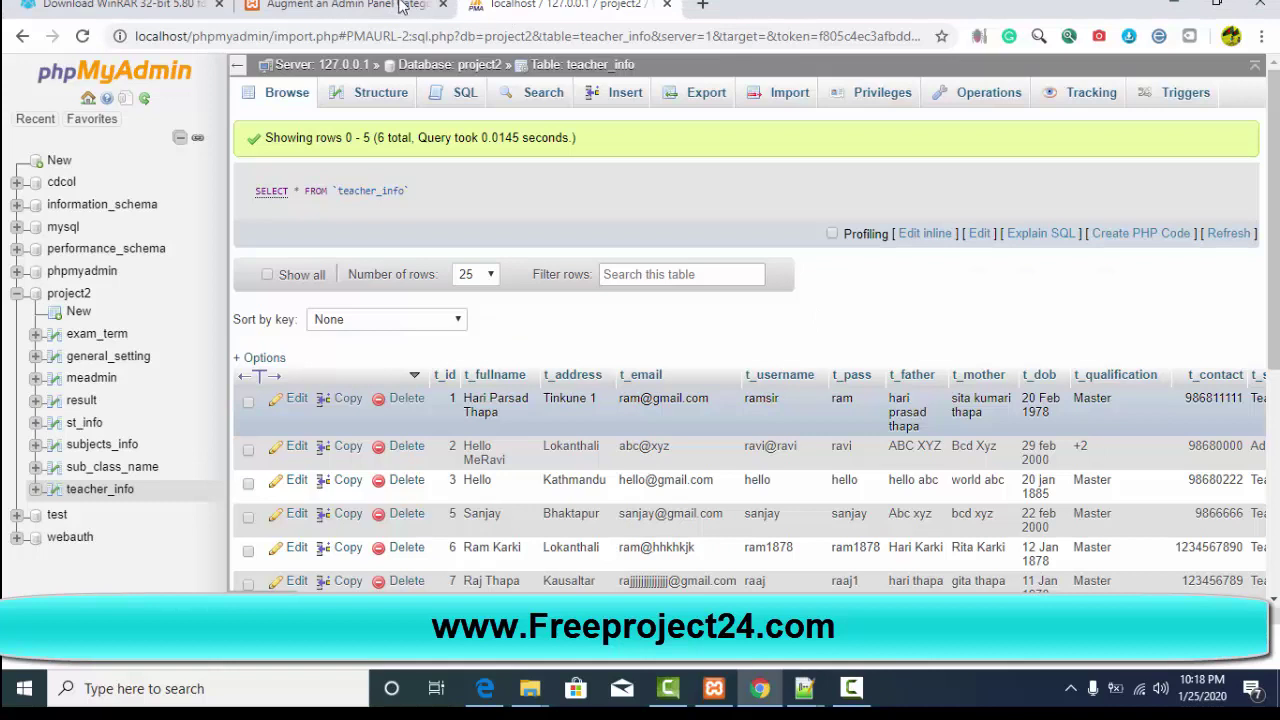
click(400, 5)
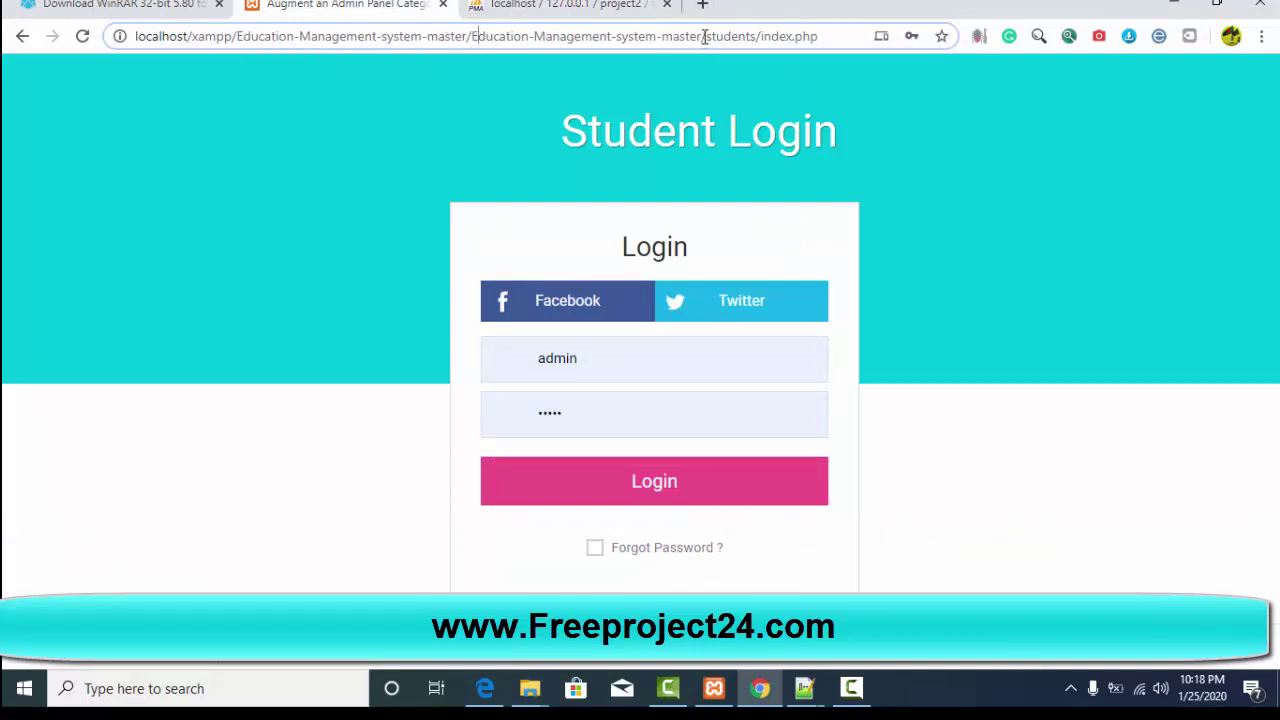
Step: Return to the Scholarly home page and append meadmin to the URL to load the admin login
click(22, 36)
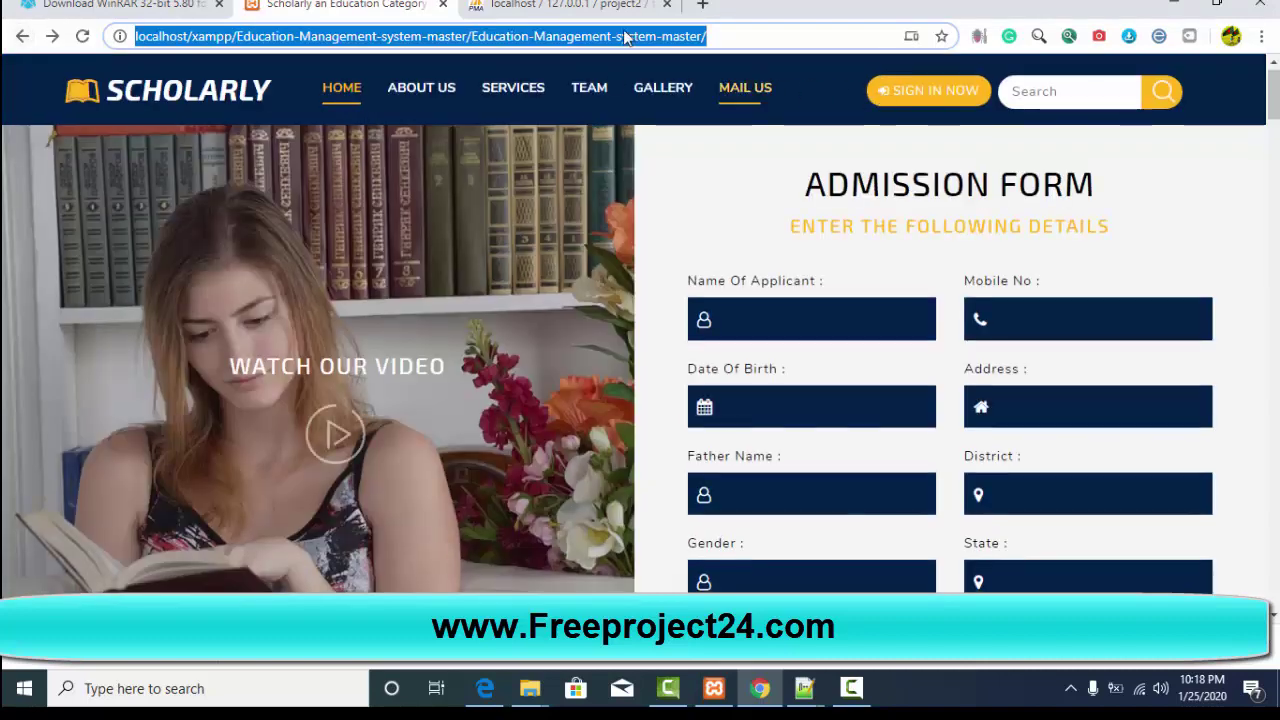
click(732, 37)
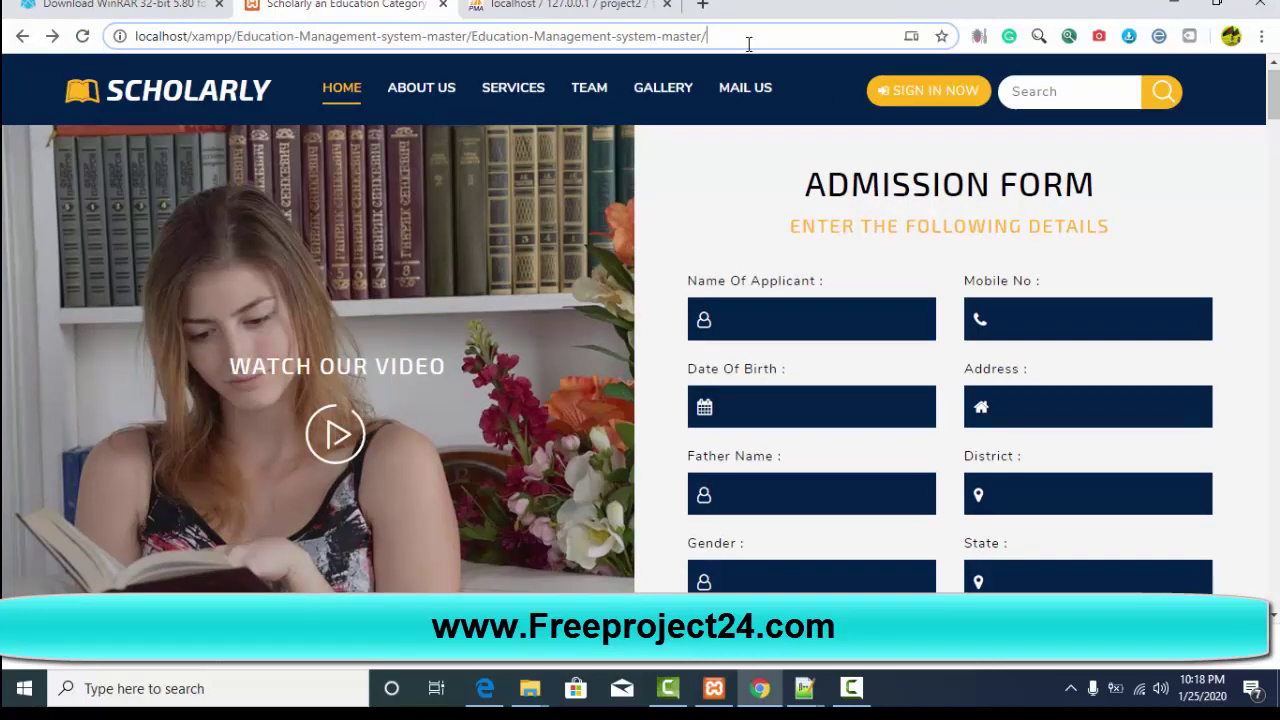
text(m)
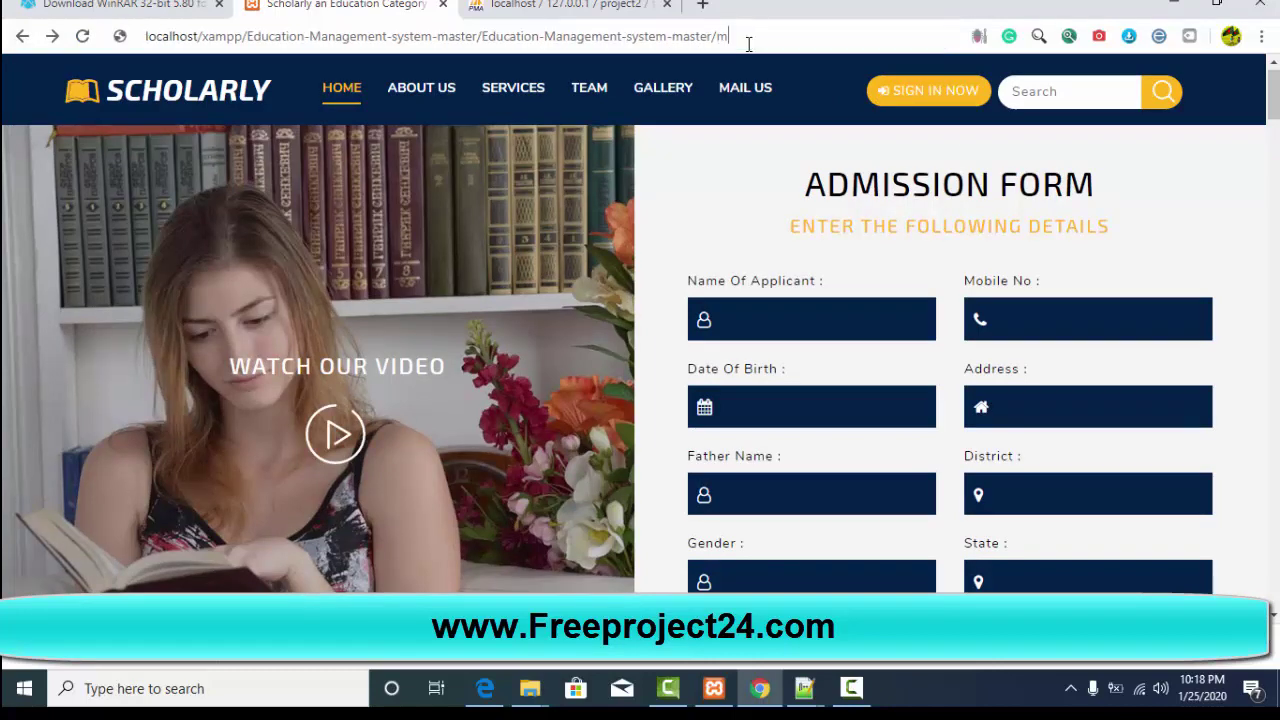
text(eadmin)
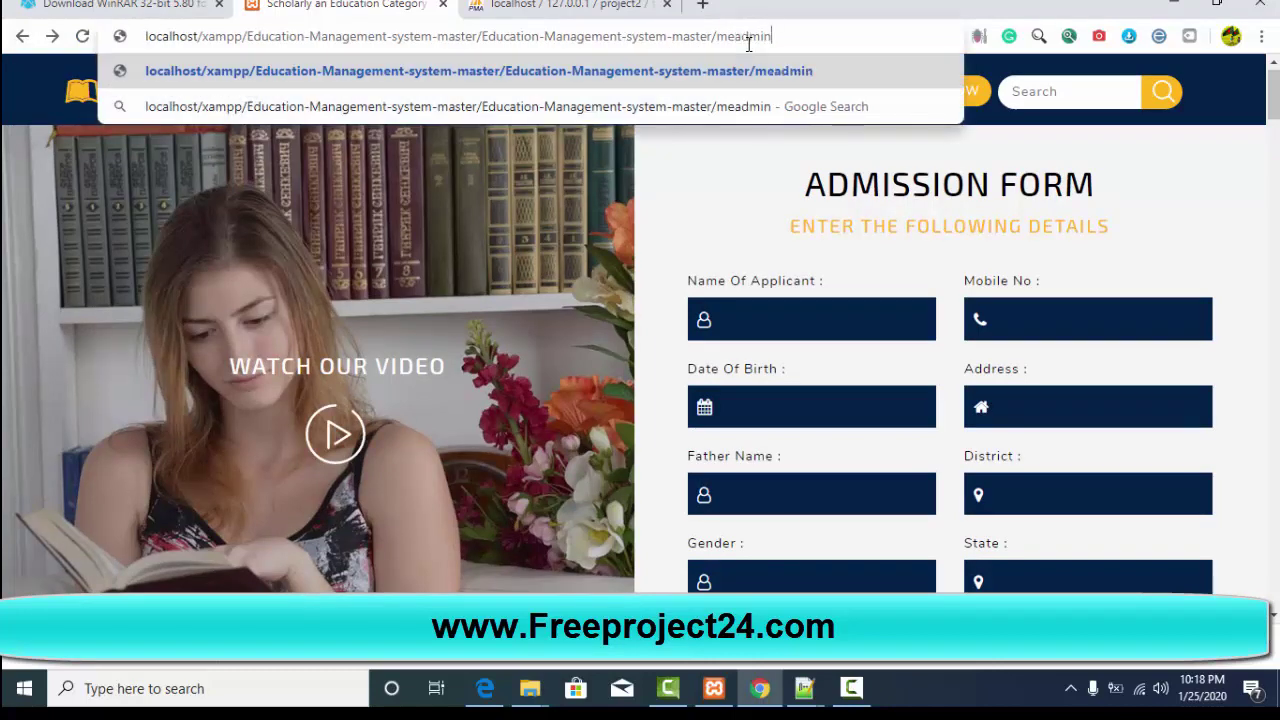
key(Return)
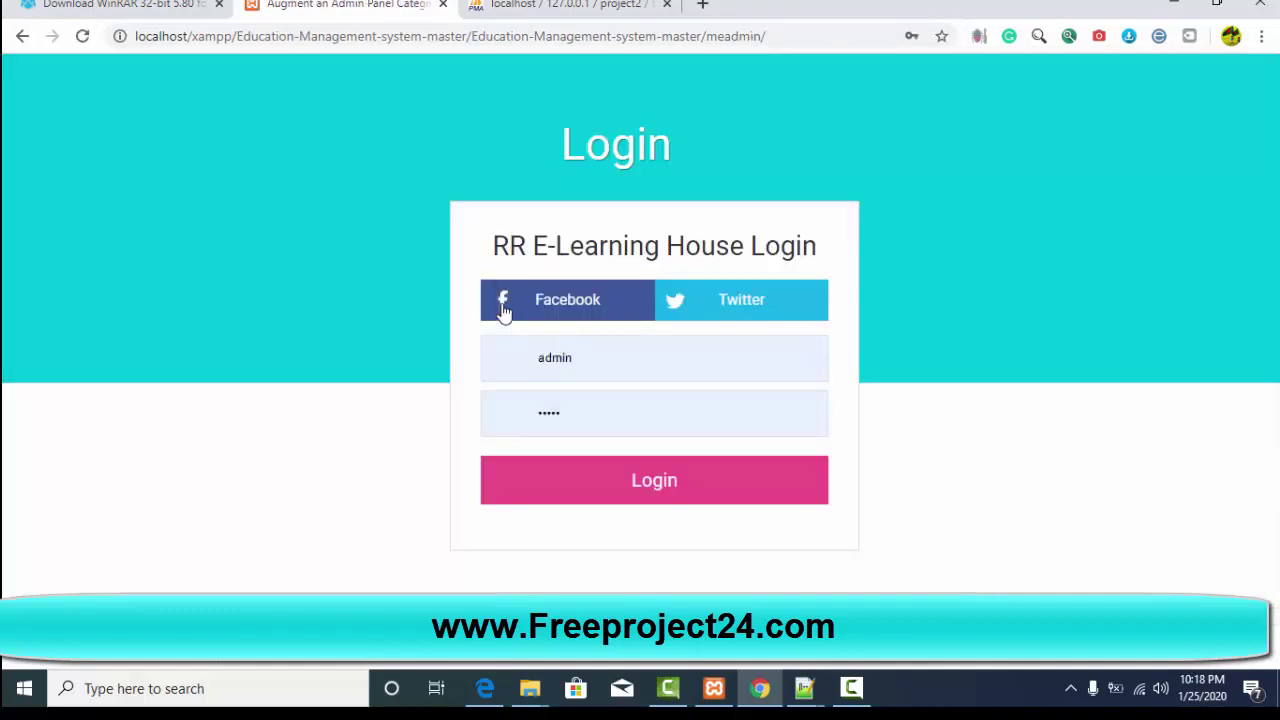
Step: Clear the prefilled username and password, enter the admin password, and submit the login
click(586, 357)
drag(586, 357, 510, 357)
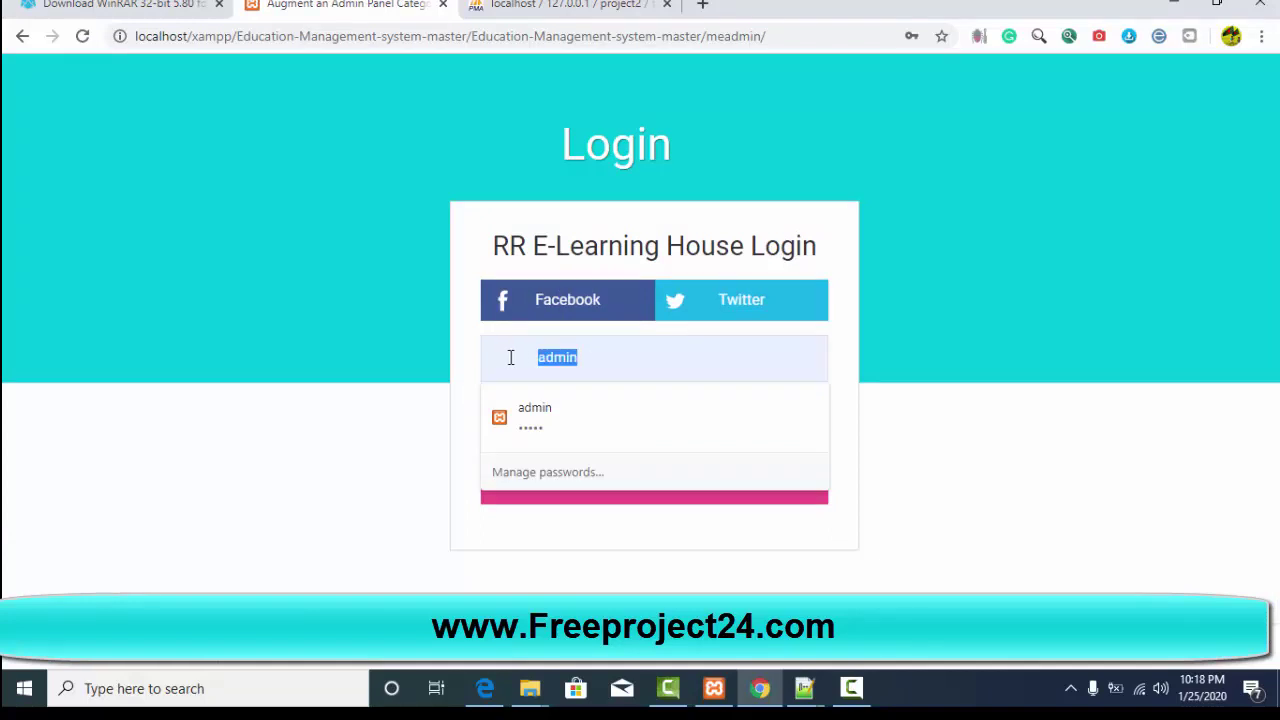
key(BackSpace)
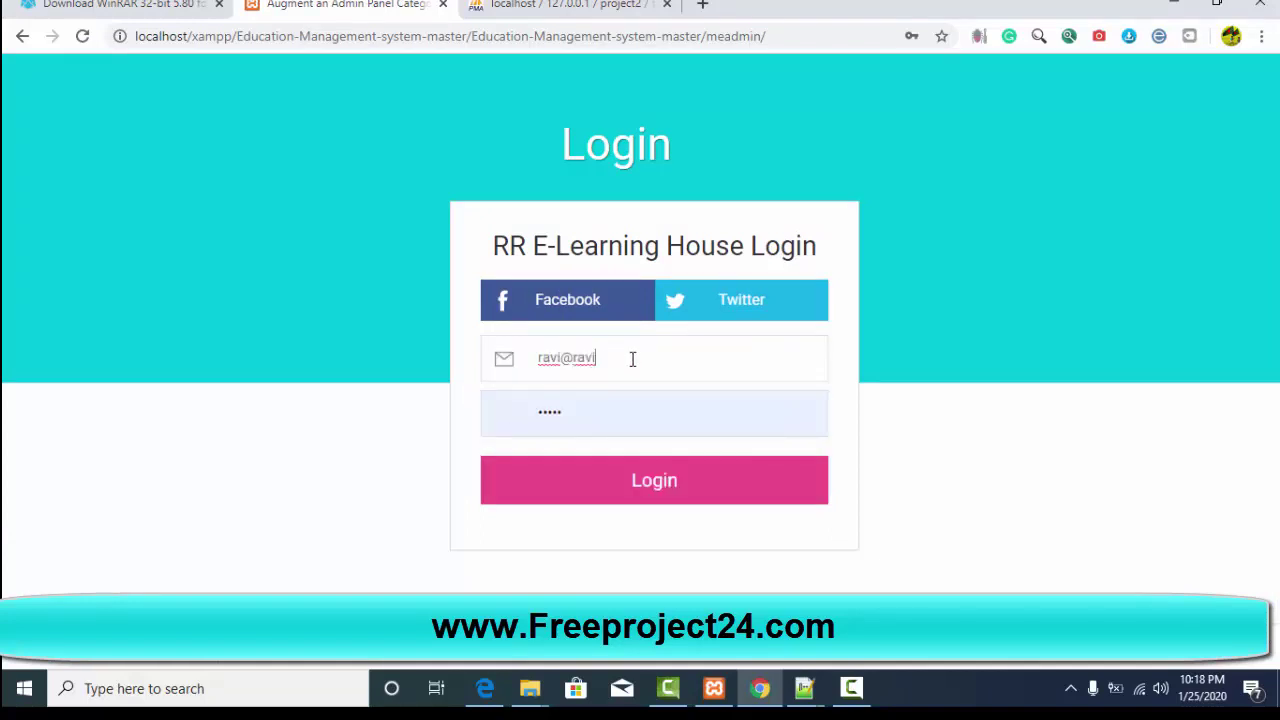
drag(588, 418, 509, 414)
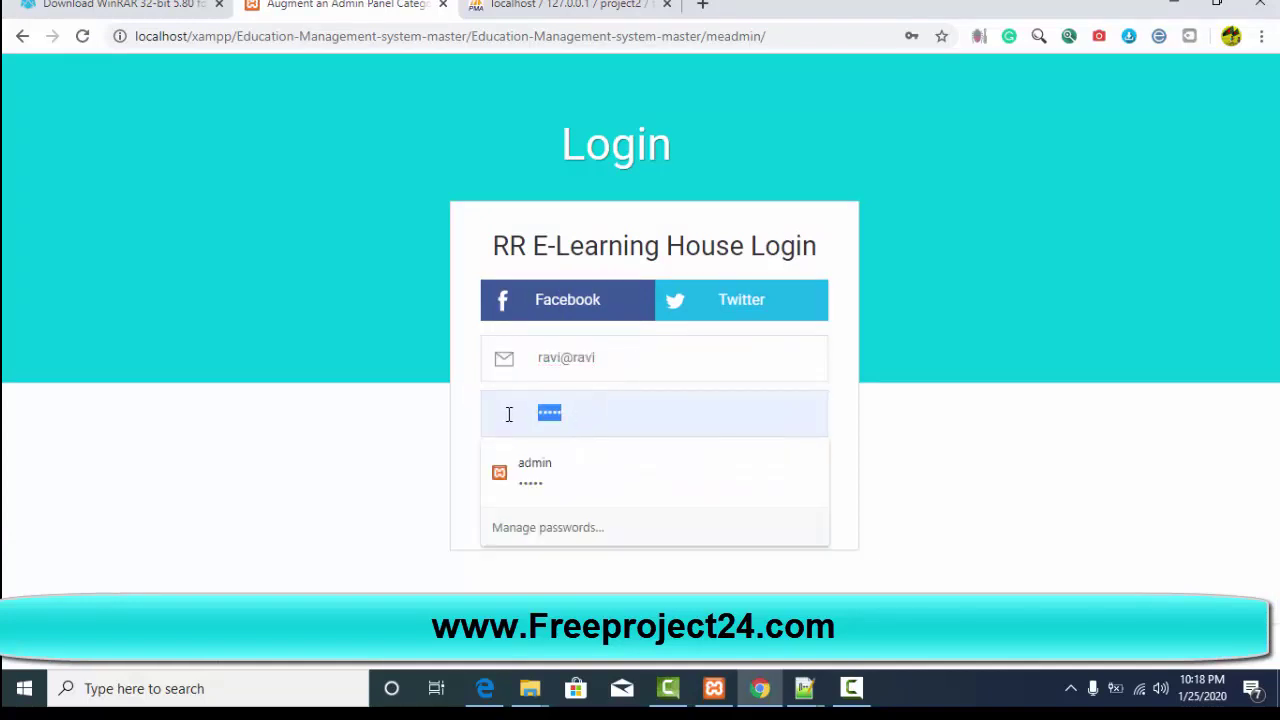
key(BackSpace)
text(123)
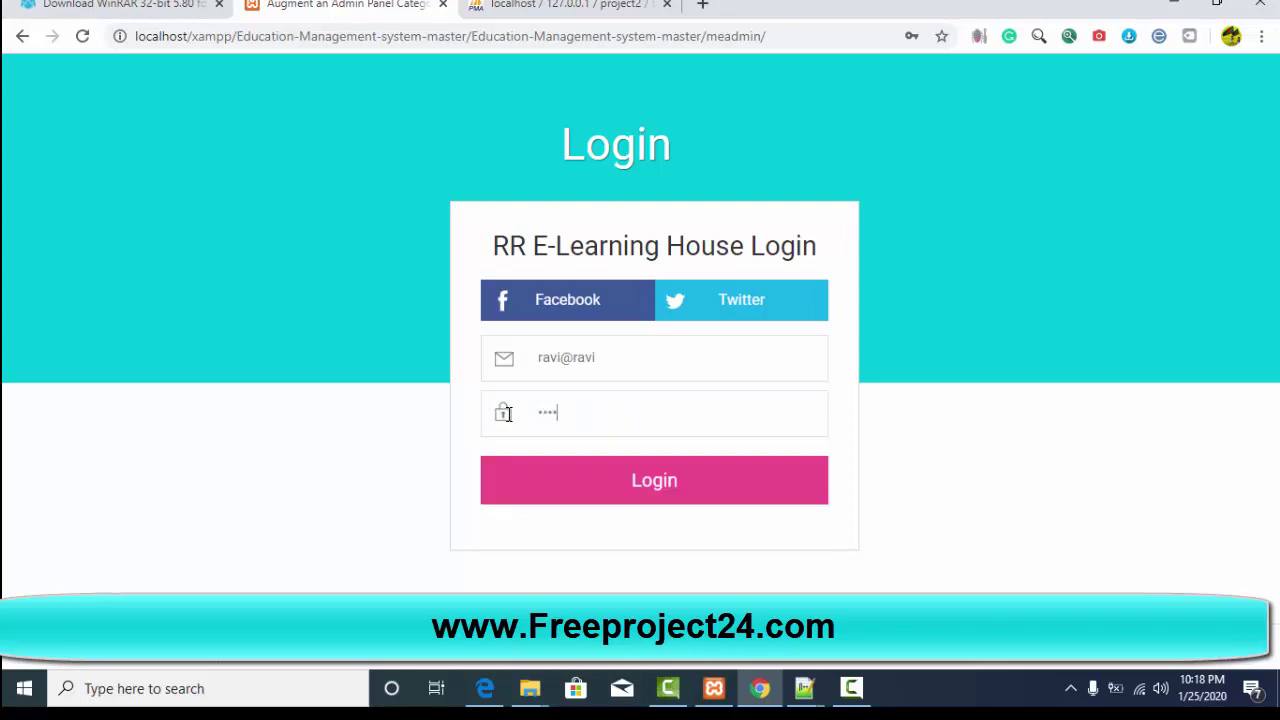
click(668, 496)
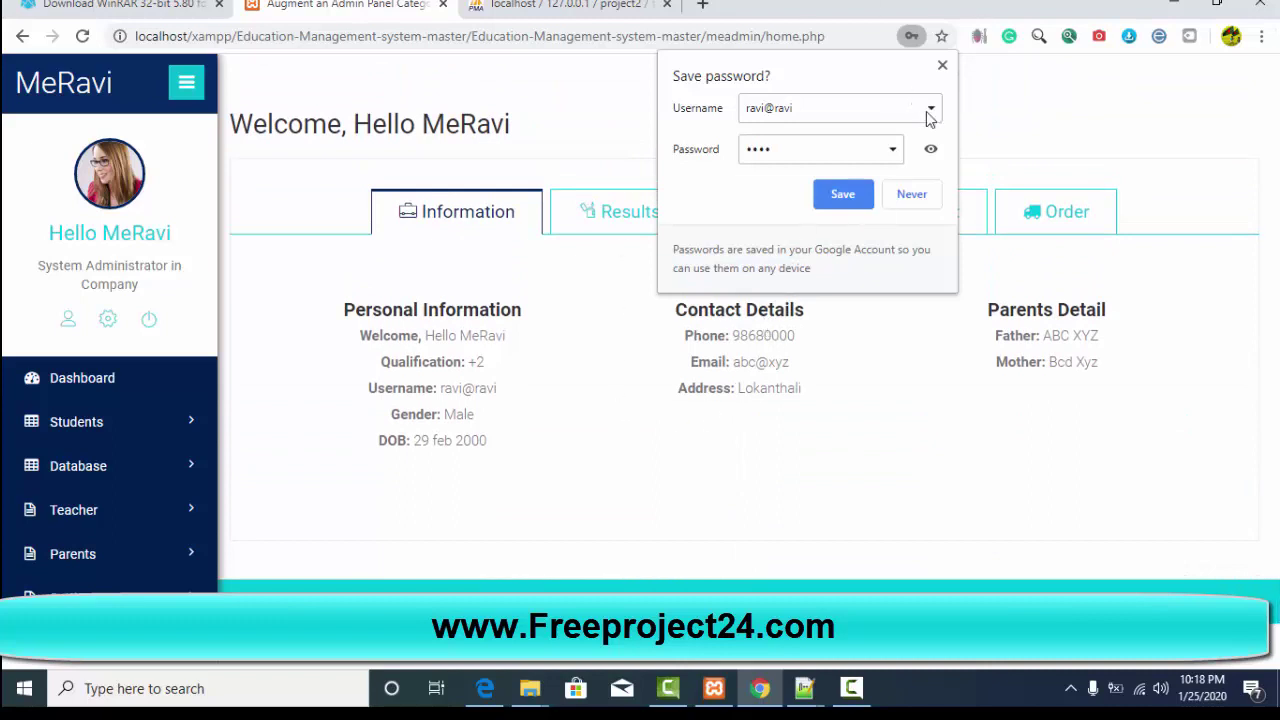
Step: Decline saving the password, then view the Teachers, Subject, Order and Information sections
click(910, 194)
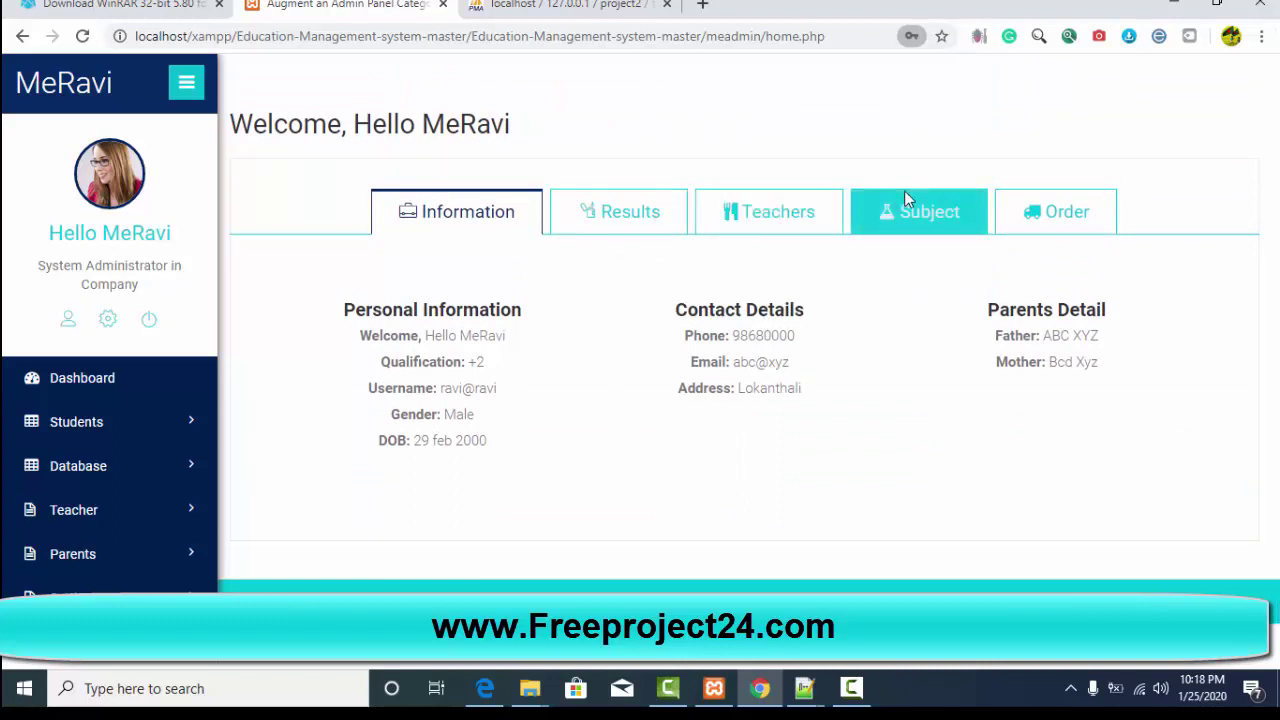
click(762, 218)
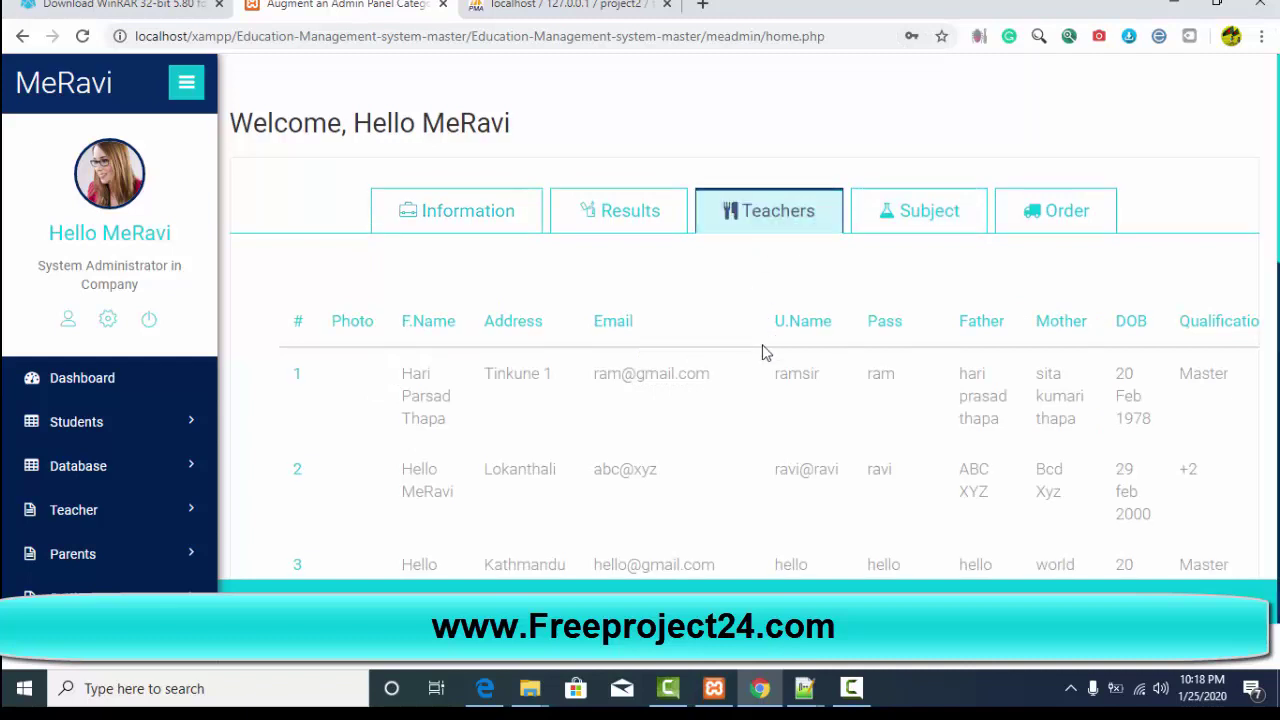
scroll(766, 349, down, 3)
scroll(790, 420, down, 6)
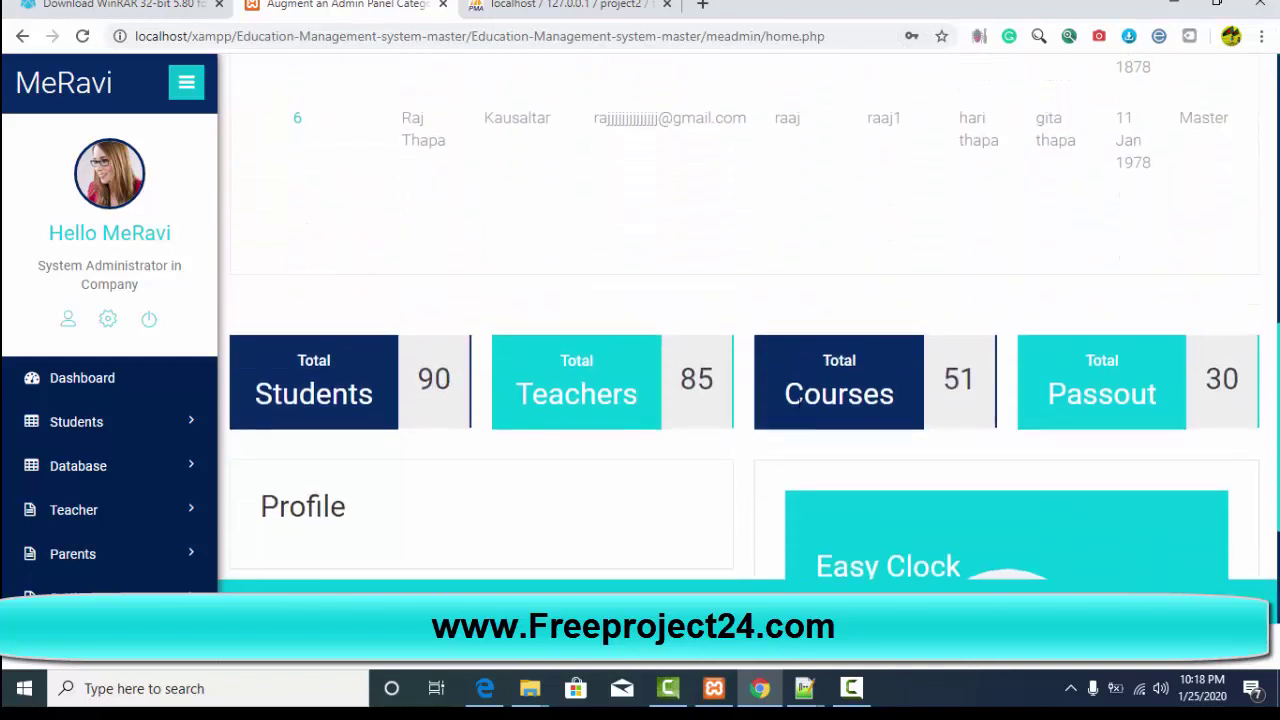
scroll(804, 386, up, 5)
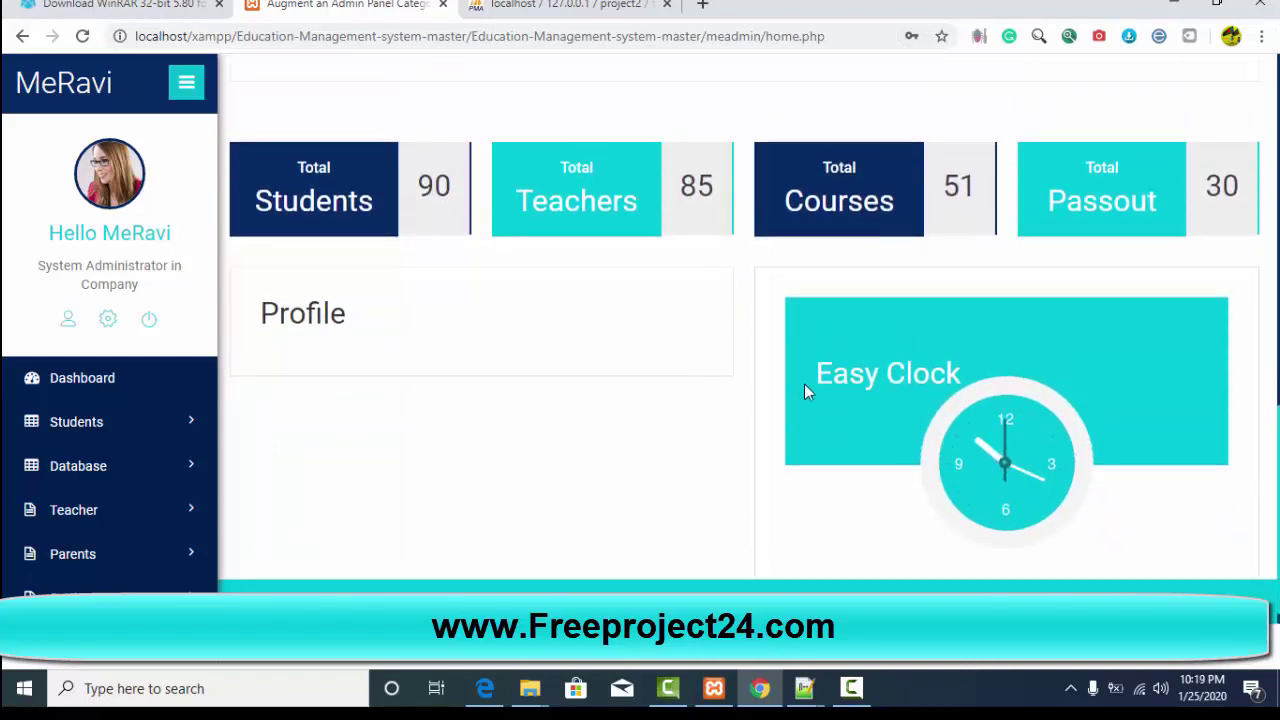
scroll(812, 384, up, 5)
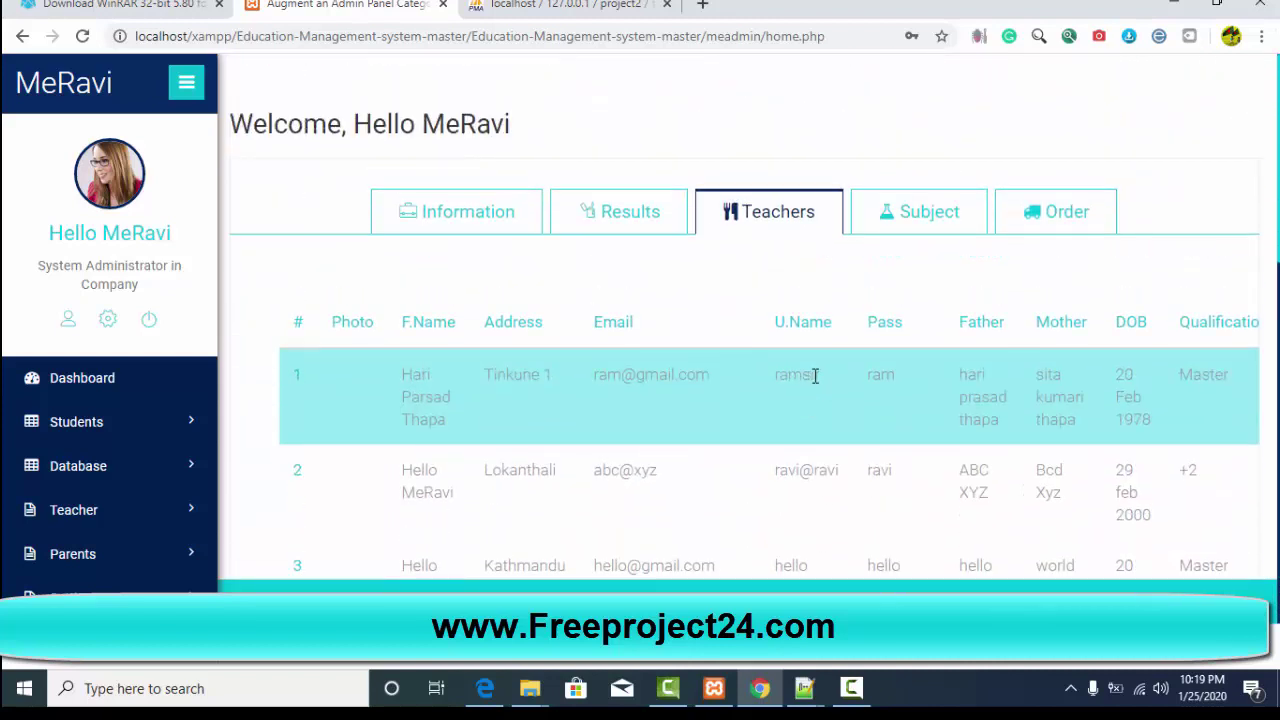
click(918, 218)
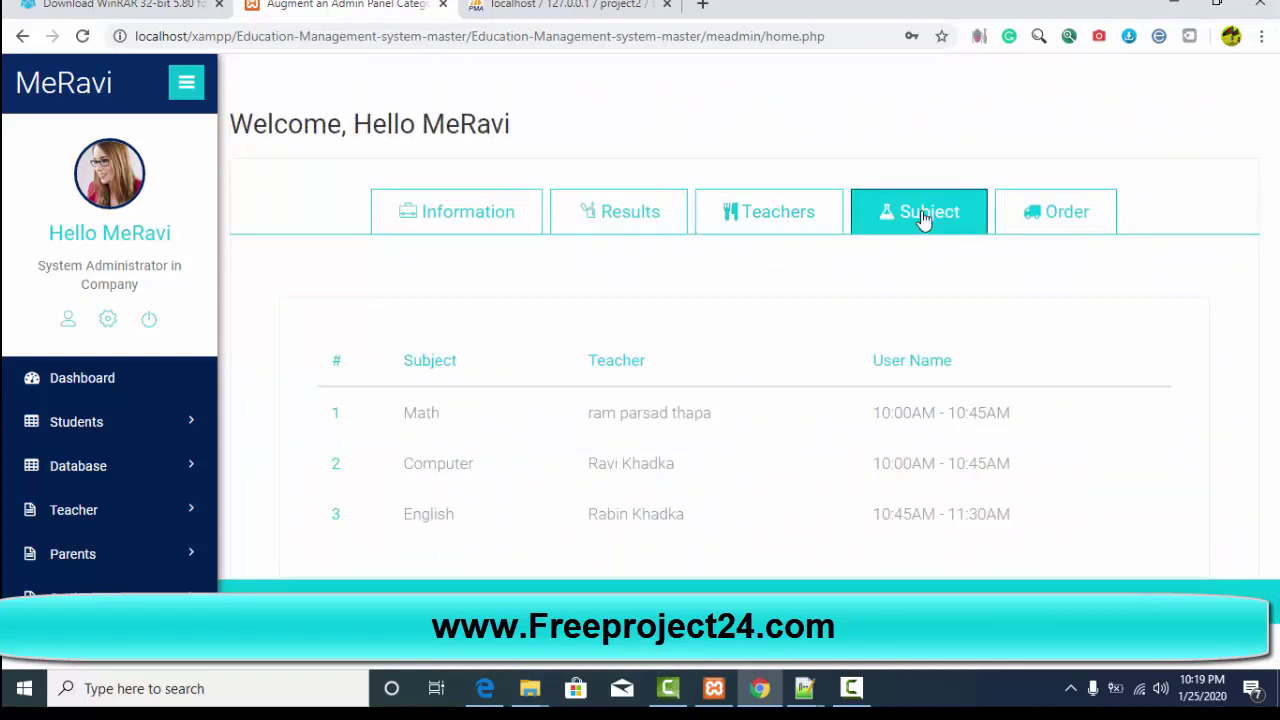
click(1037, 232)
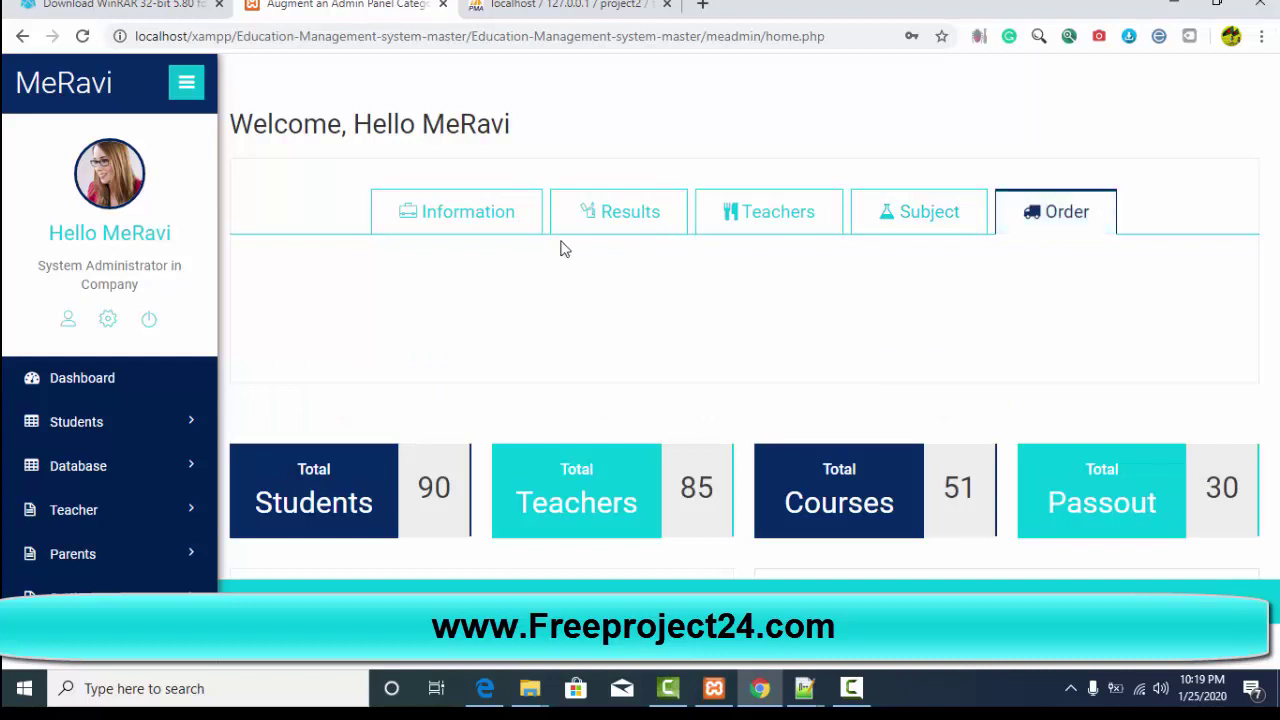
click(490, 222)
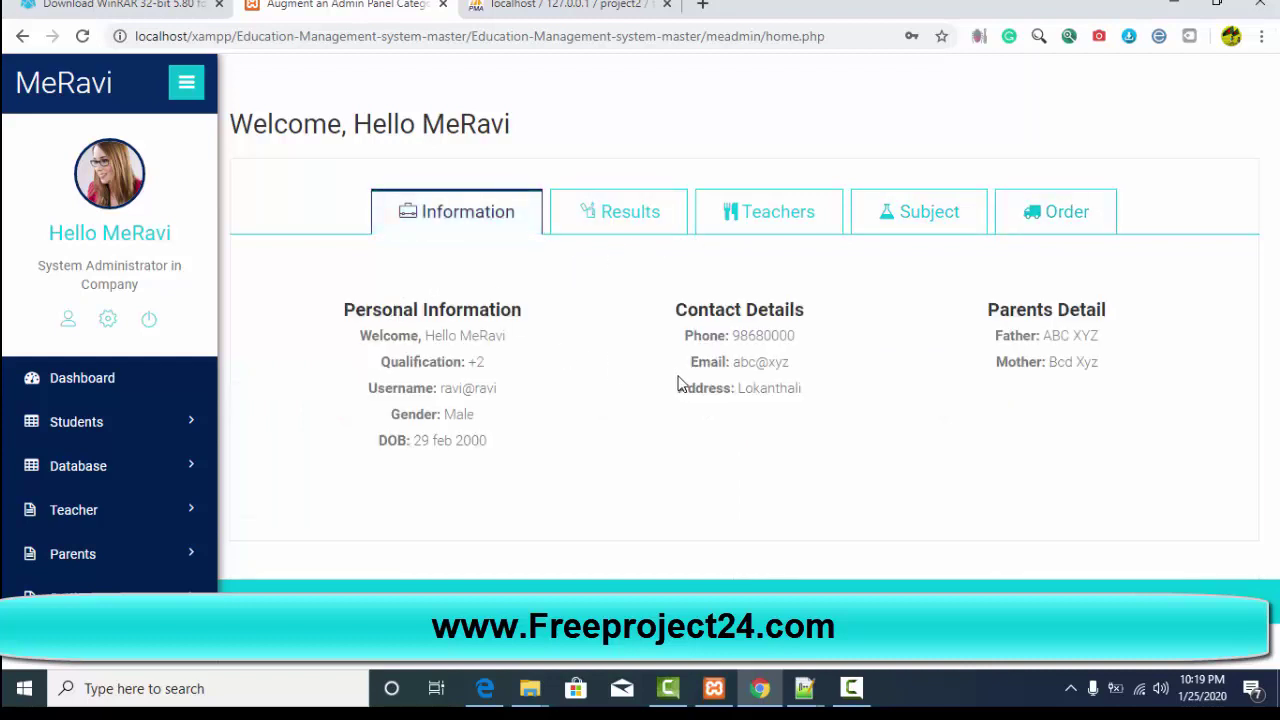
Step: Collapse and re-expand the sidebar, then reload the Dashboard showing student, teacher, course and passout totals
scroll(550, 360, down, 1)
scroll(574, 271, down, 3)
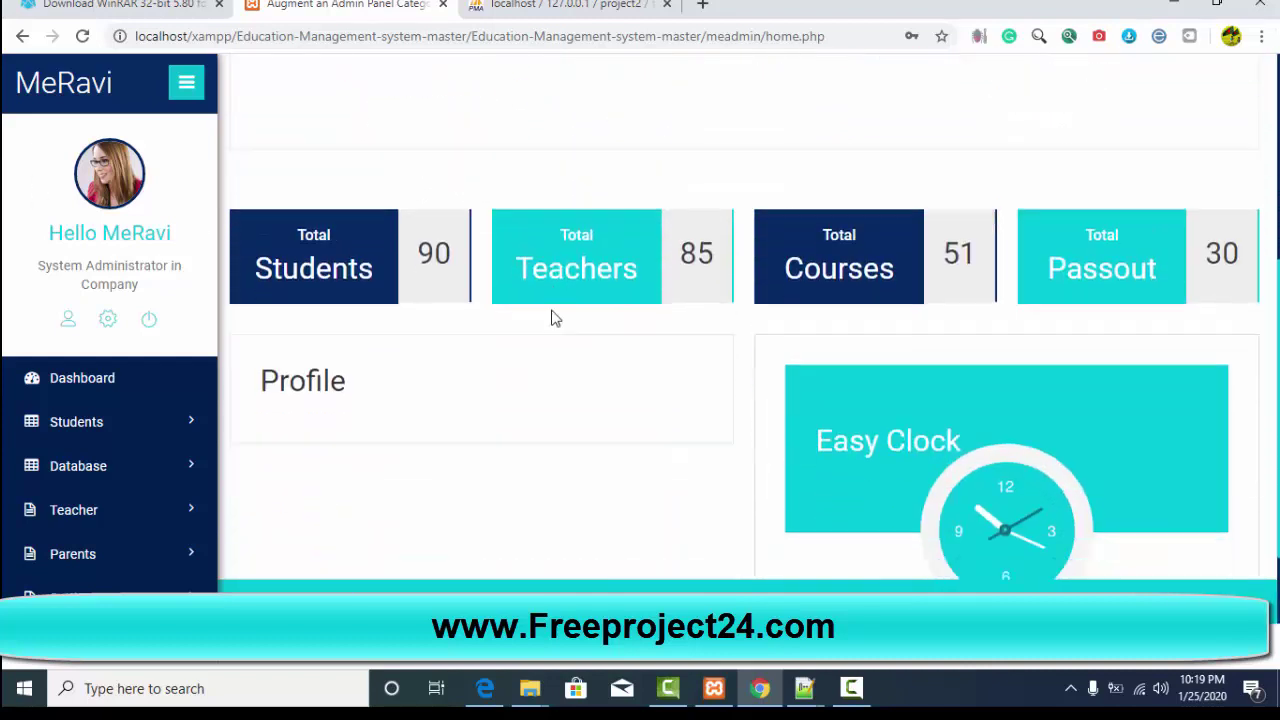
scroll(556, 318, down, 1)
scroll(296, 403, up, 5)
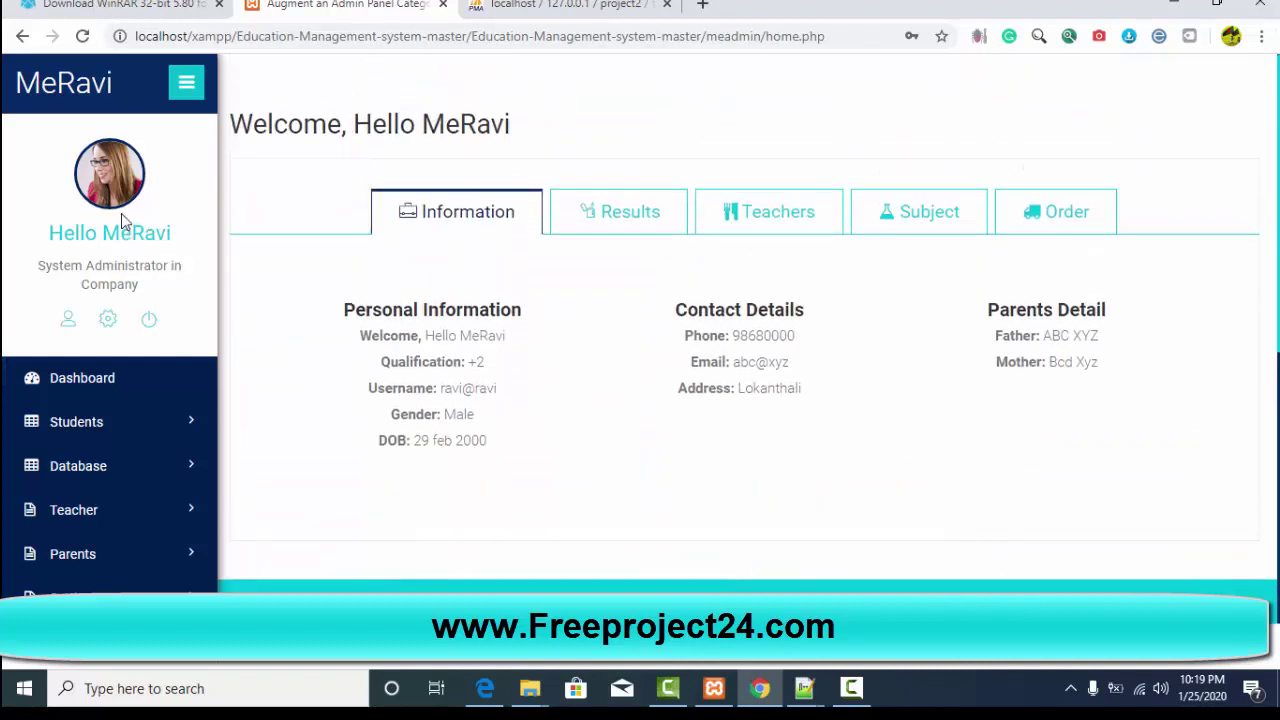
click(185, 88)
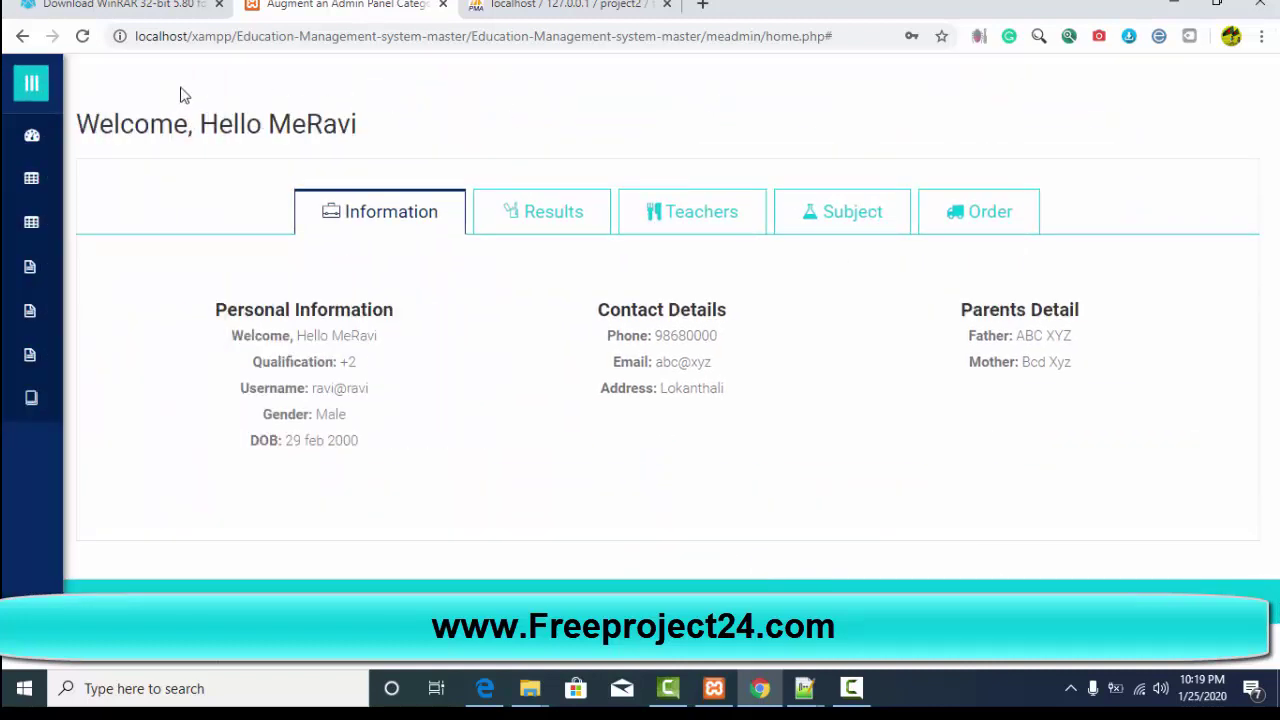
click(33, 85)
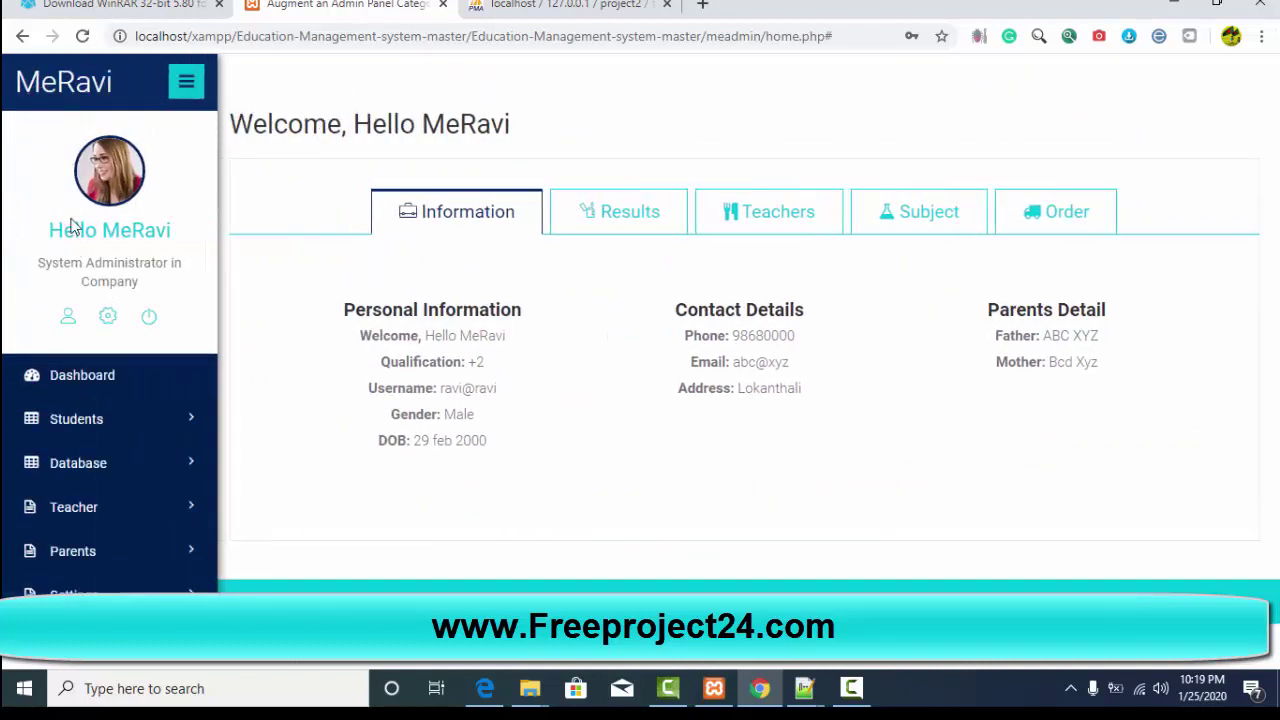
scroll(87, 300, down, 5)
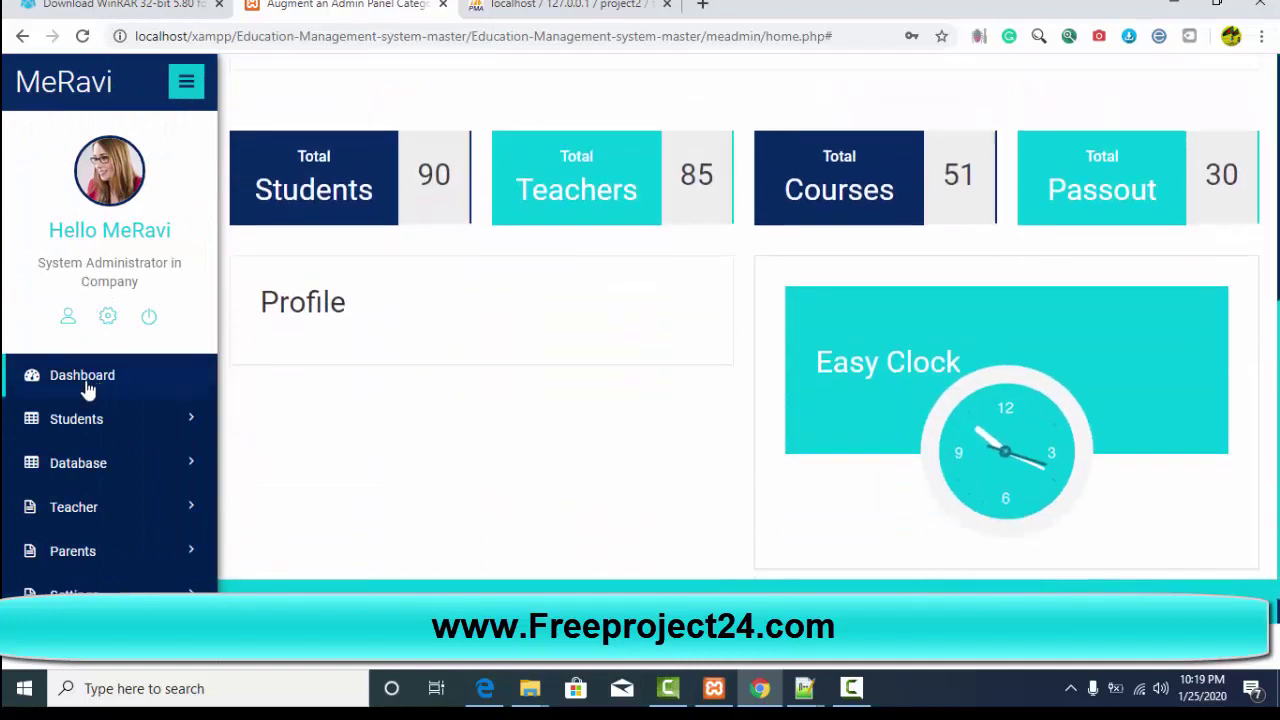
click(88, 388)
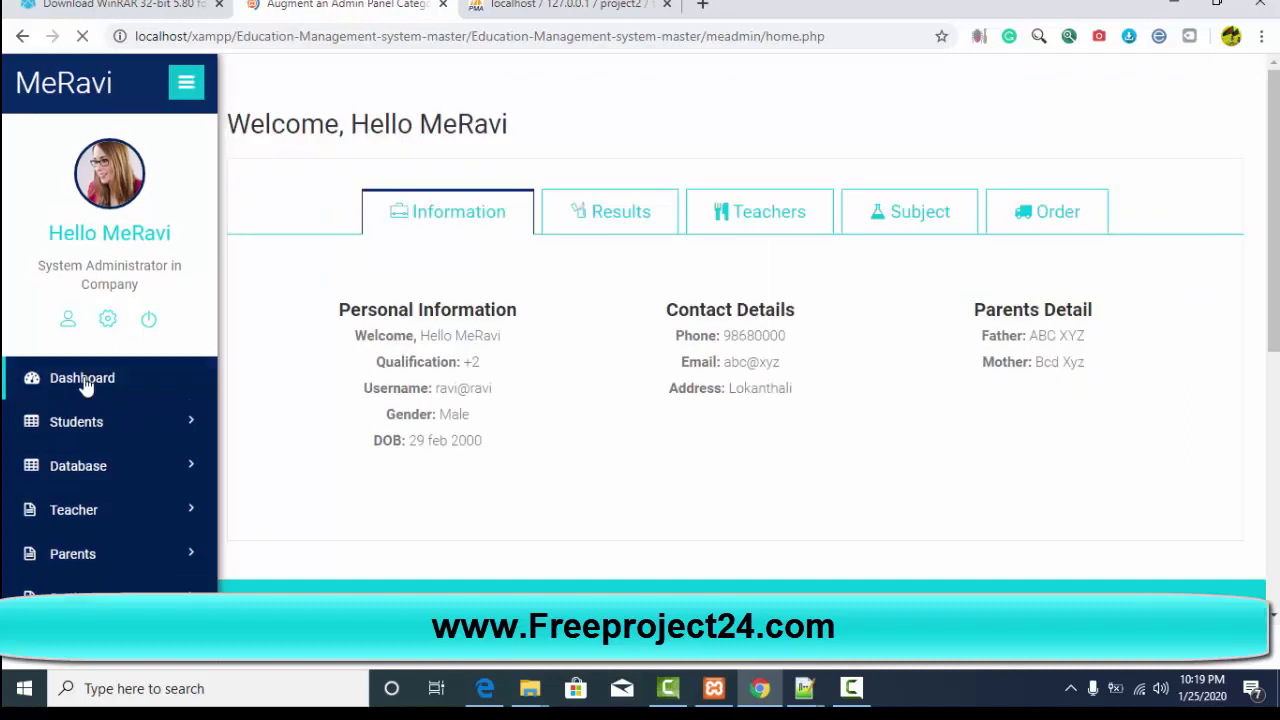
scroll(95, 412, down, 1)
mouse_move(88, 408)
scroll(87, 406, down, 2)
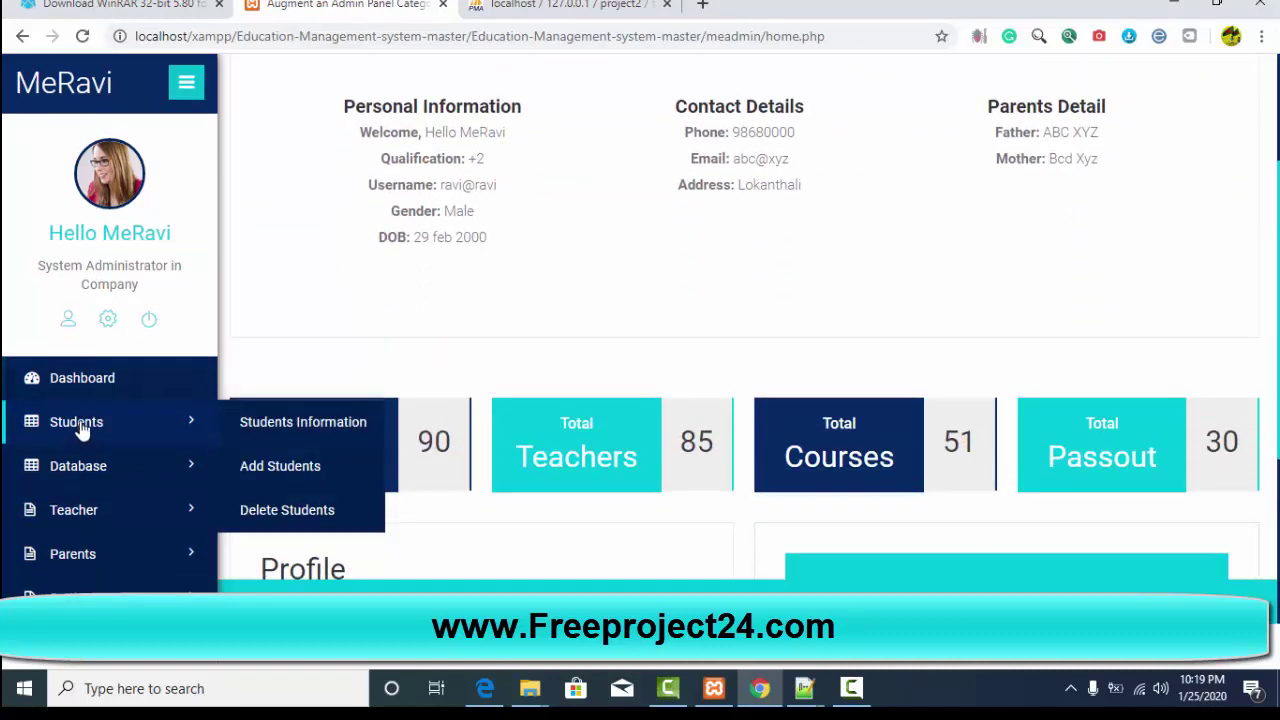
Step: On Students Information, choose class 10 and view its four student records
click(268, 428)
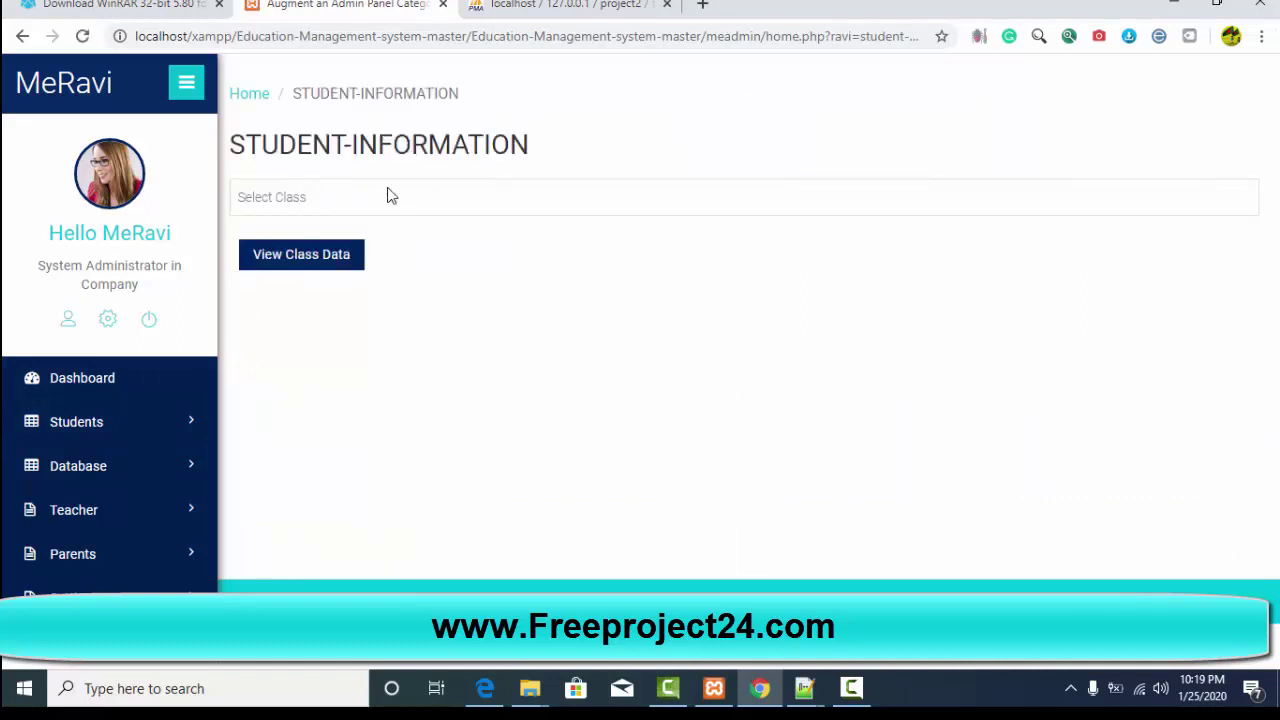
click(390, 196)
click(252, 394)
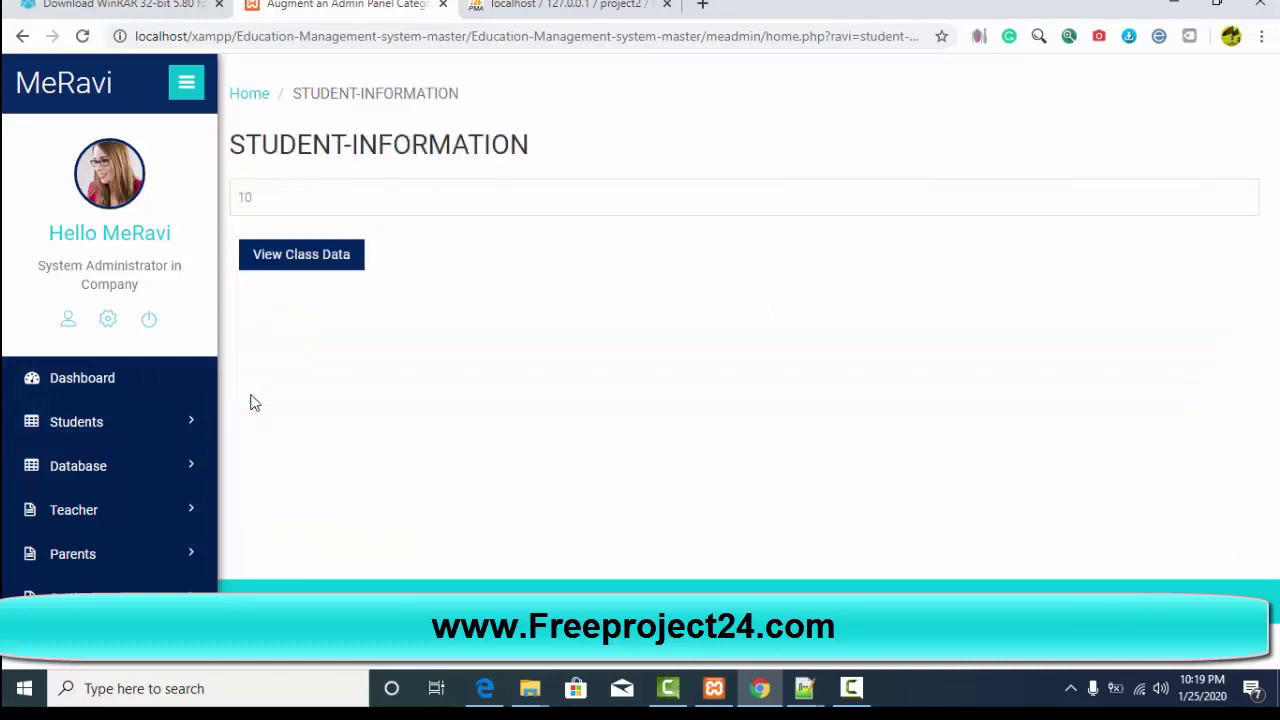
click(289, 258)
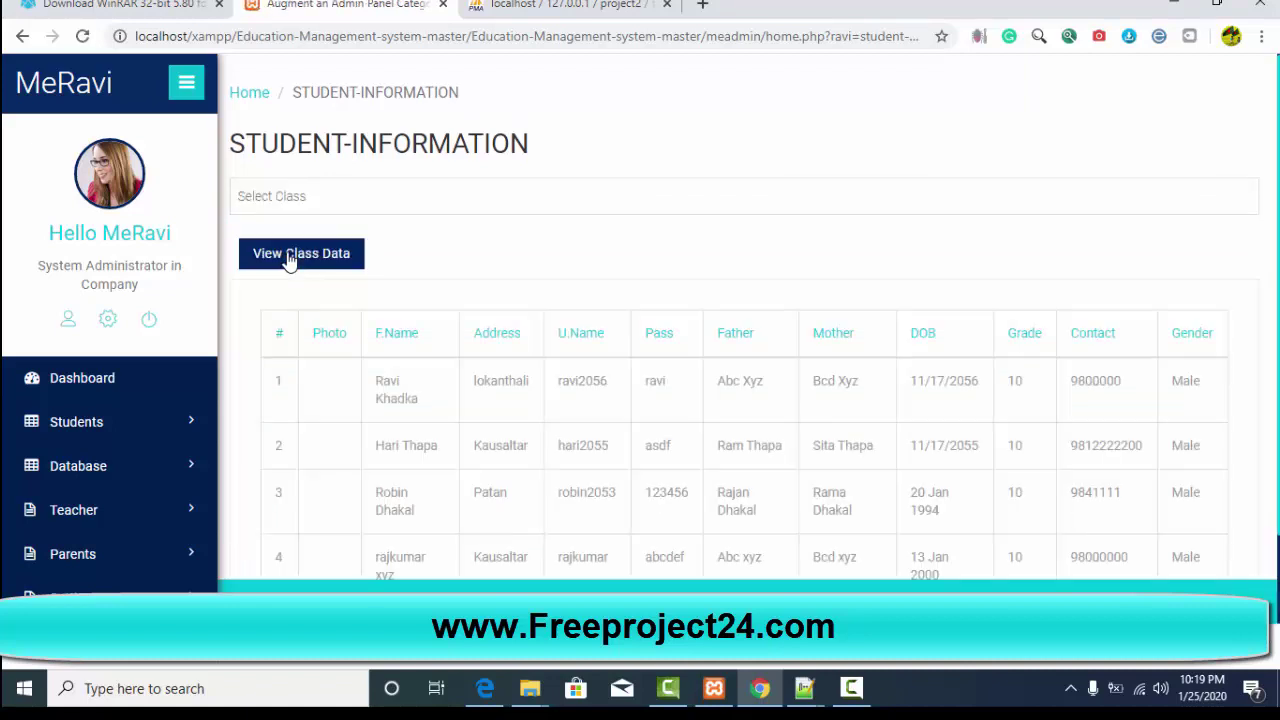
scroll(849, 377, down, 2)
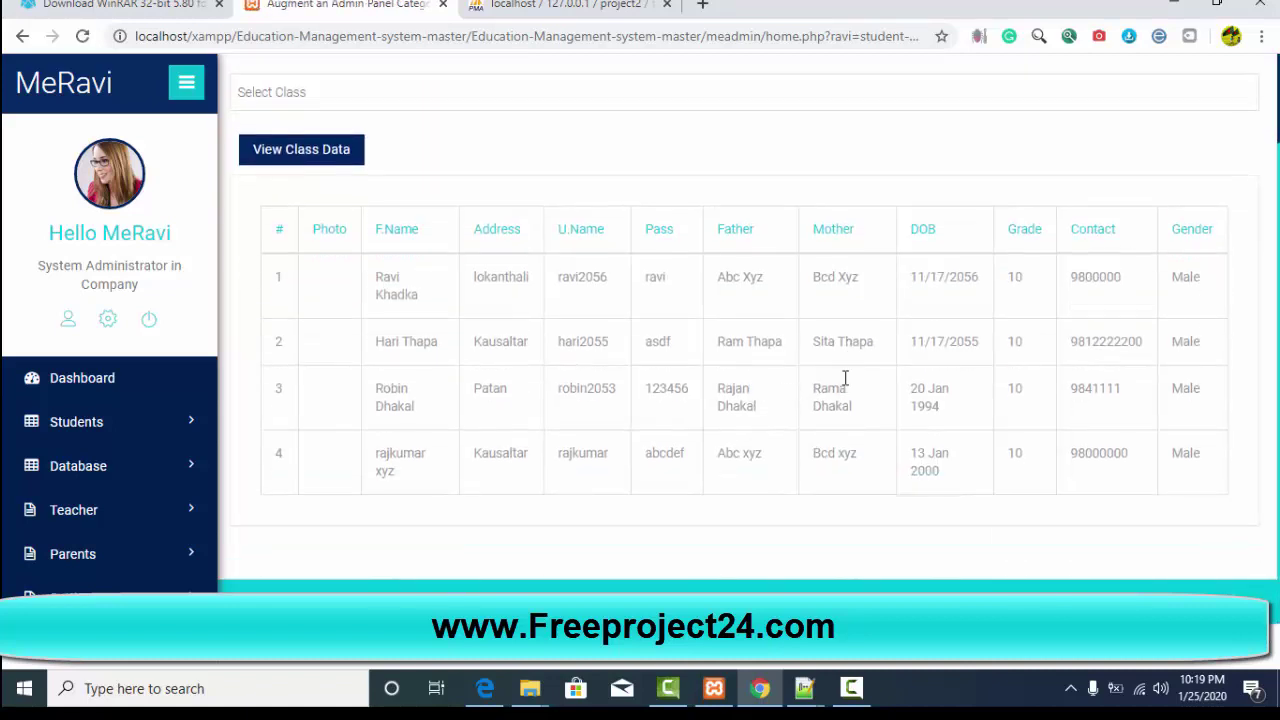
Step: Open the Add Students form and scroll through its fields
mouse_move(88, 422)
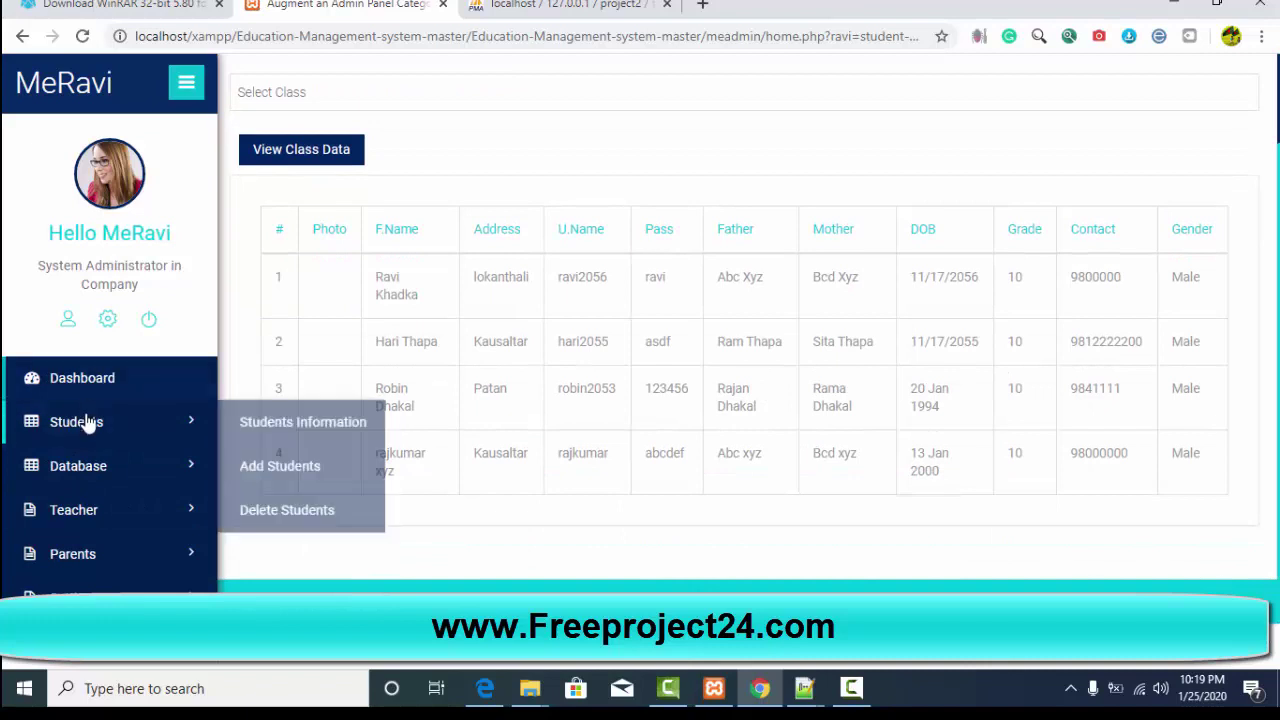
mouse_move(143, 423)
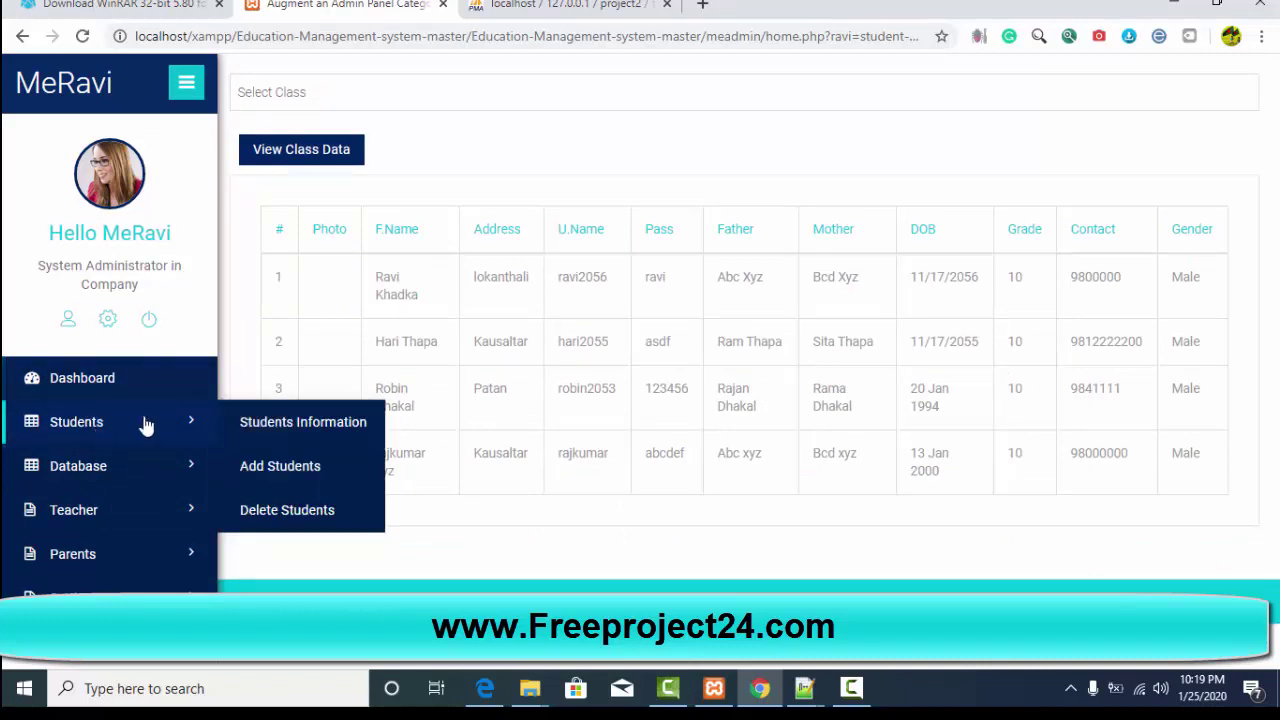
click(280, 466)
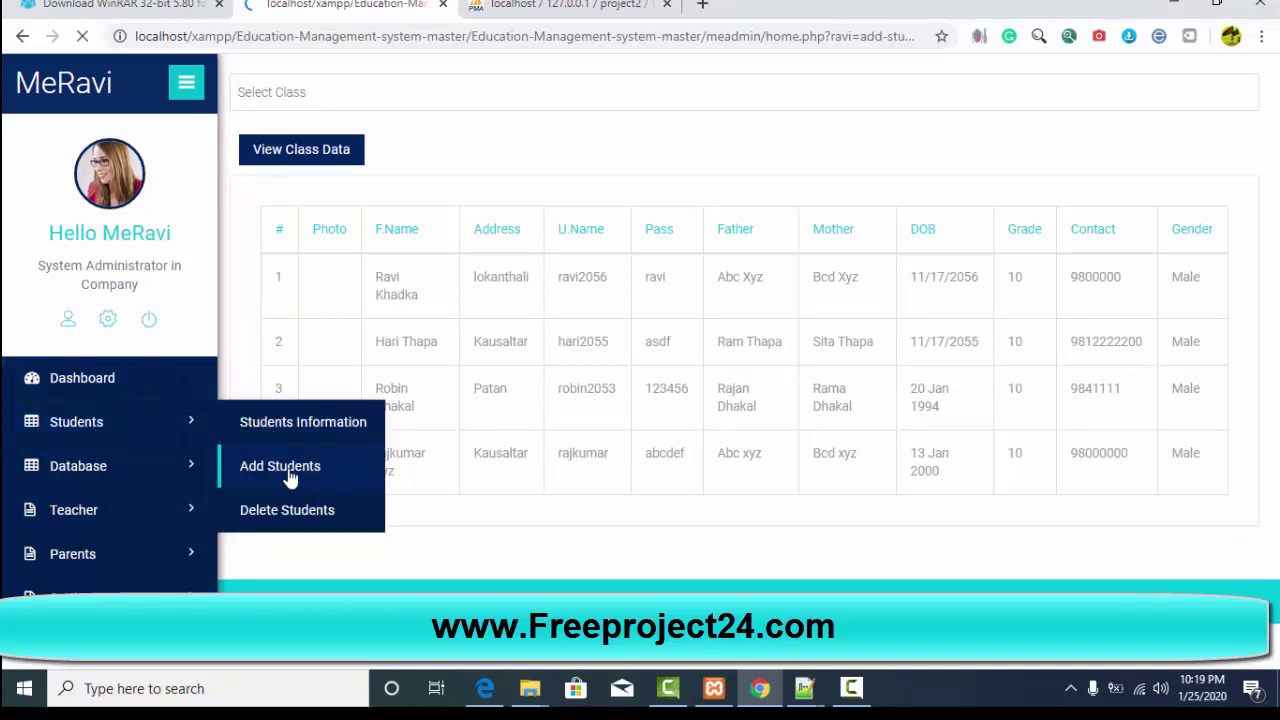
scroll(646, 294, down, 3)
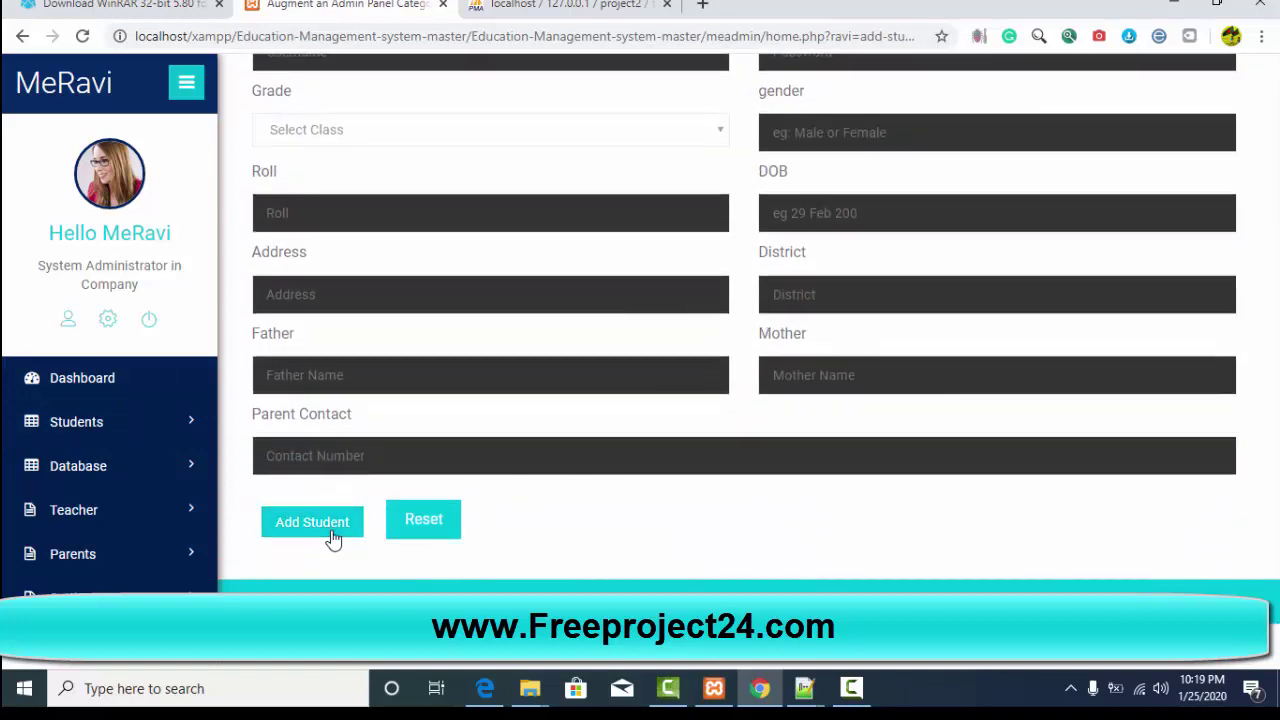
Step: View the class 10 student table on the Students Information page
mouse_move(94, 477)
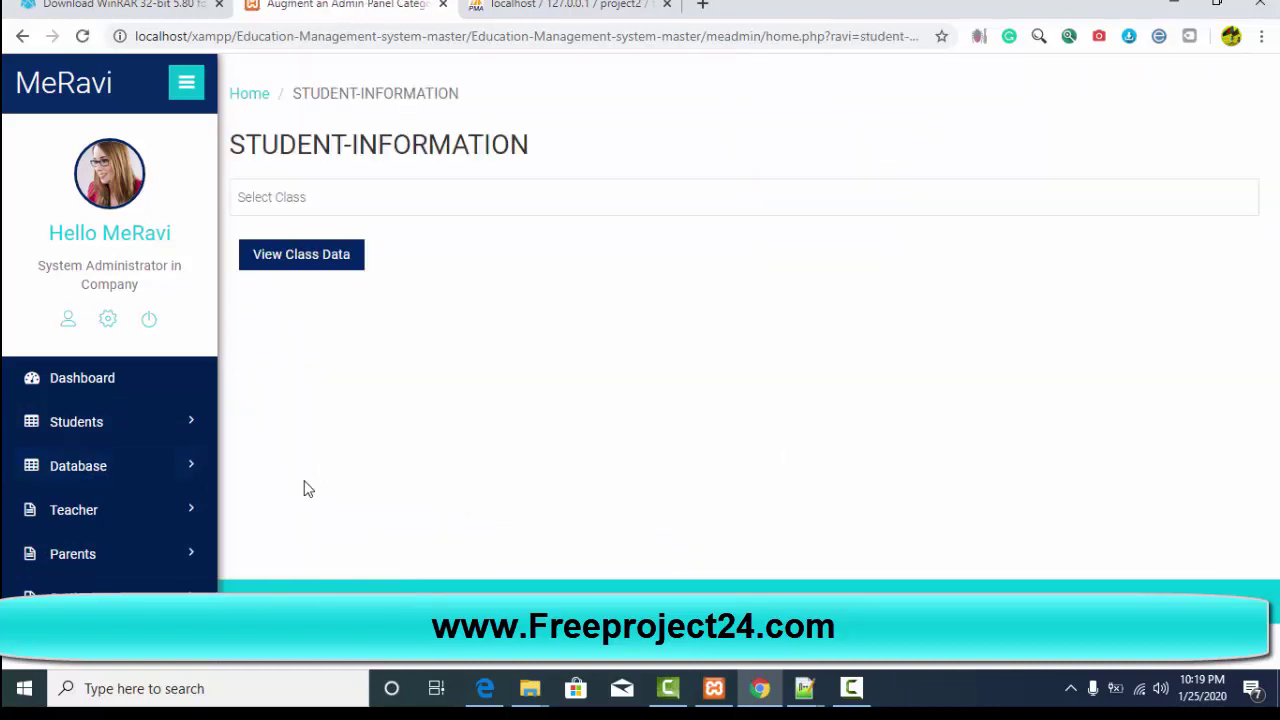
click(363, 200)
click(288, 392)
click(302, 256)
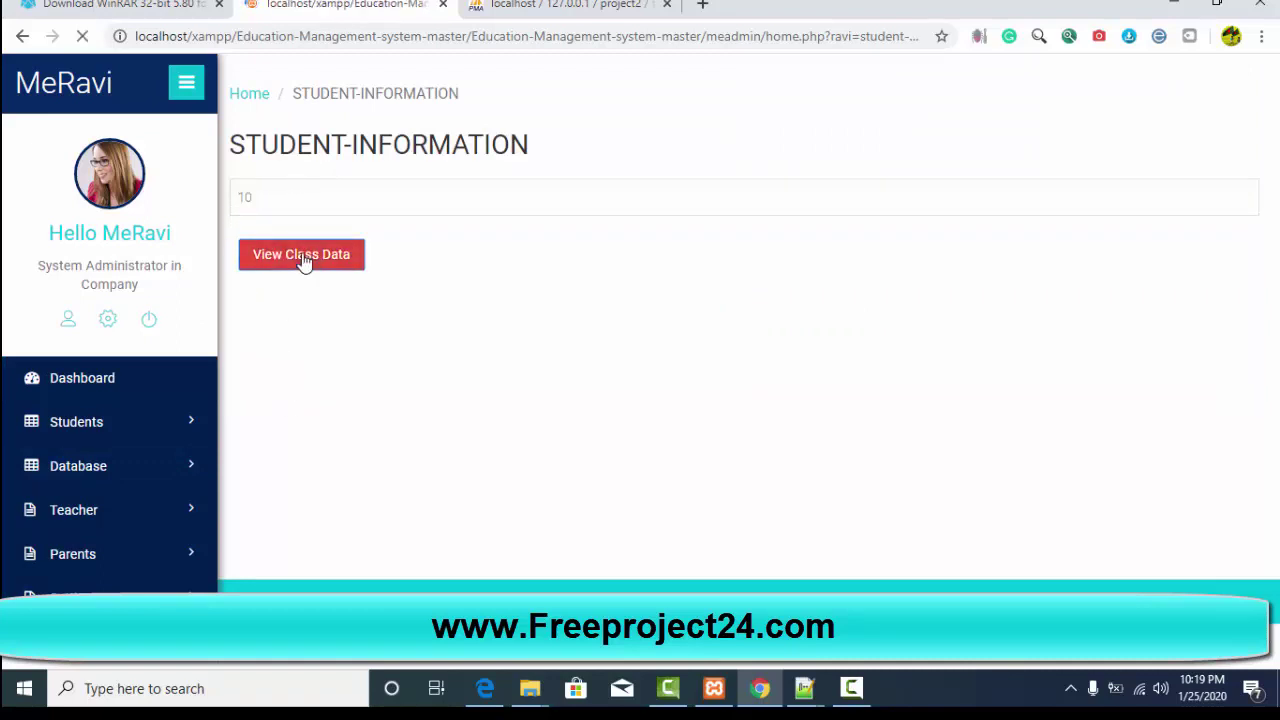
scroll(546, 445, down, 1)
Step: Open Teacher Information, then the website information page, dismissing the already-added alert
mouse_move(78, 470)
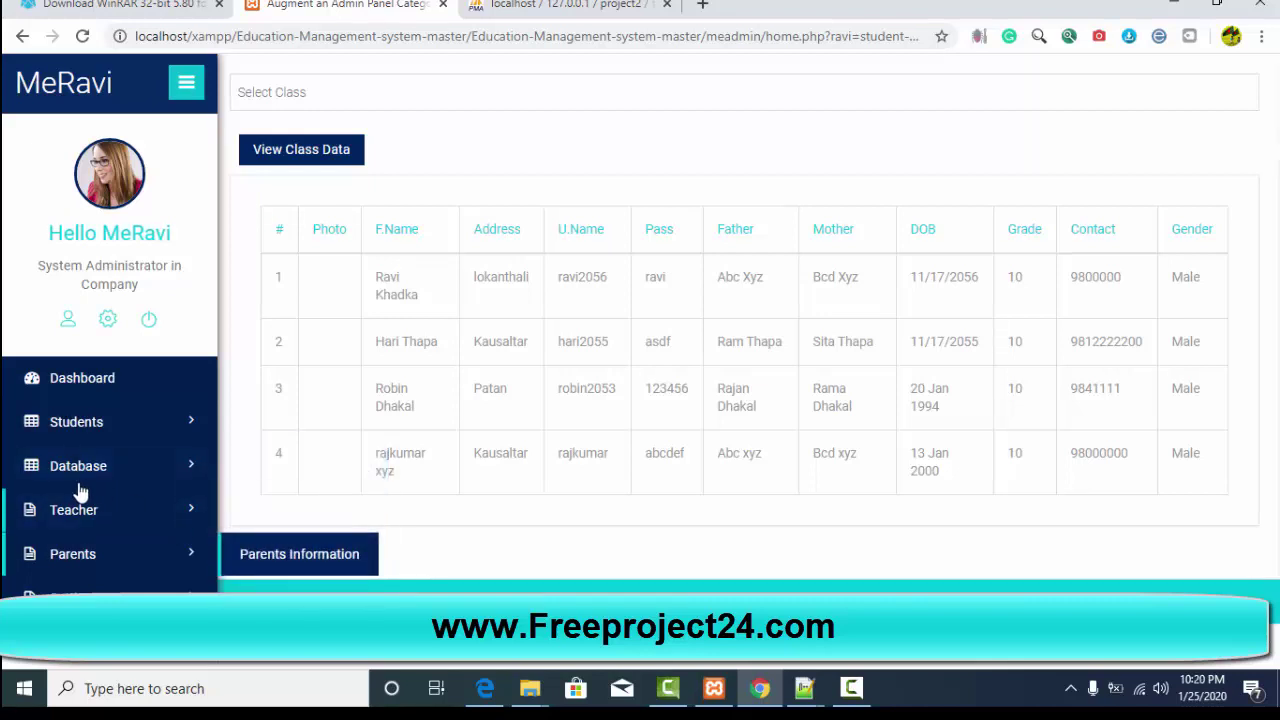
mouse_move(80, 508)
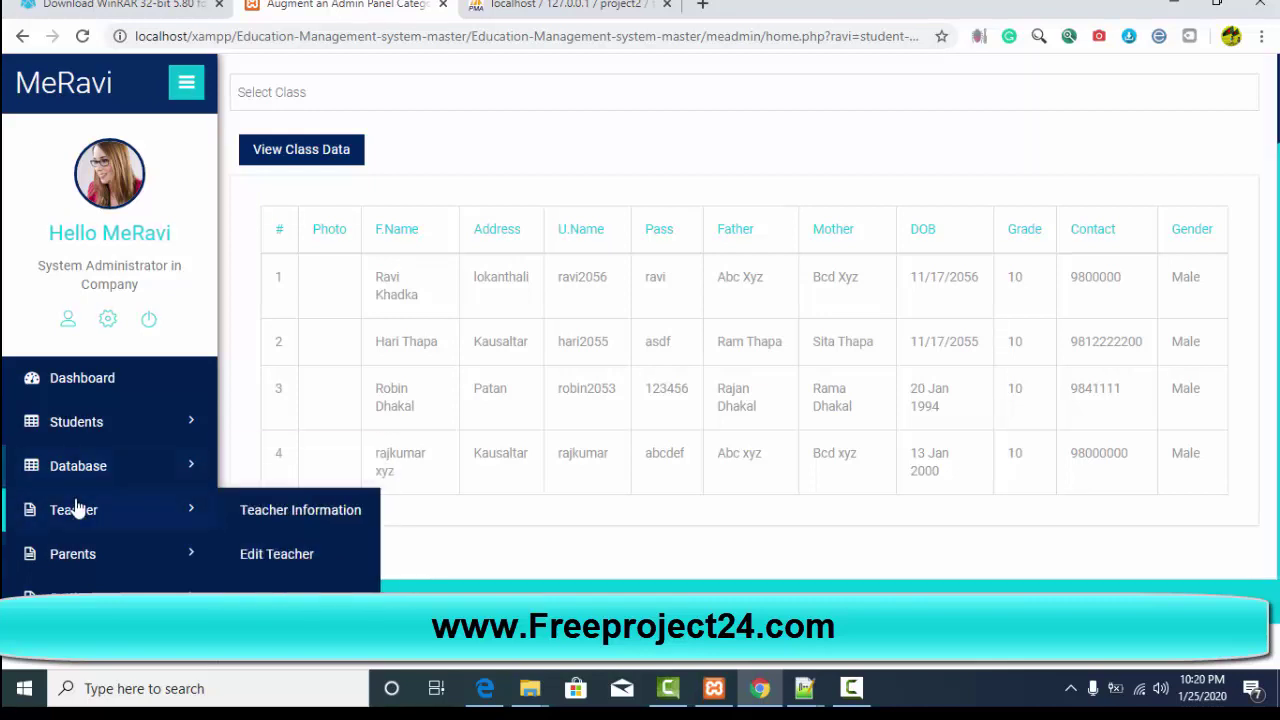
click(255, 513)
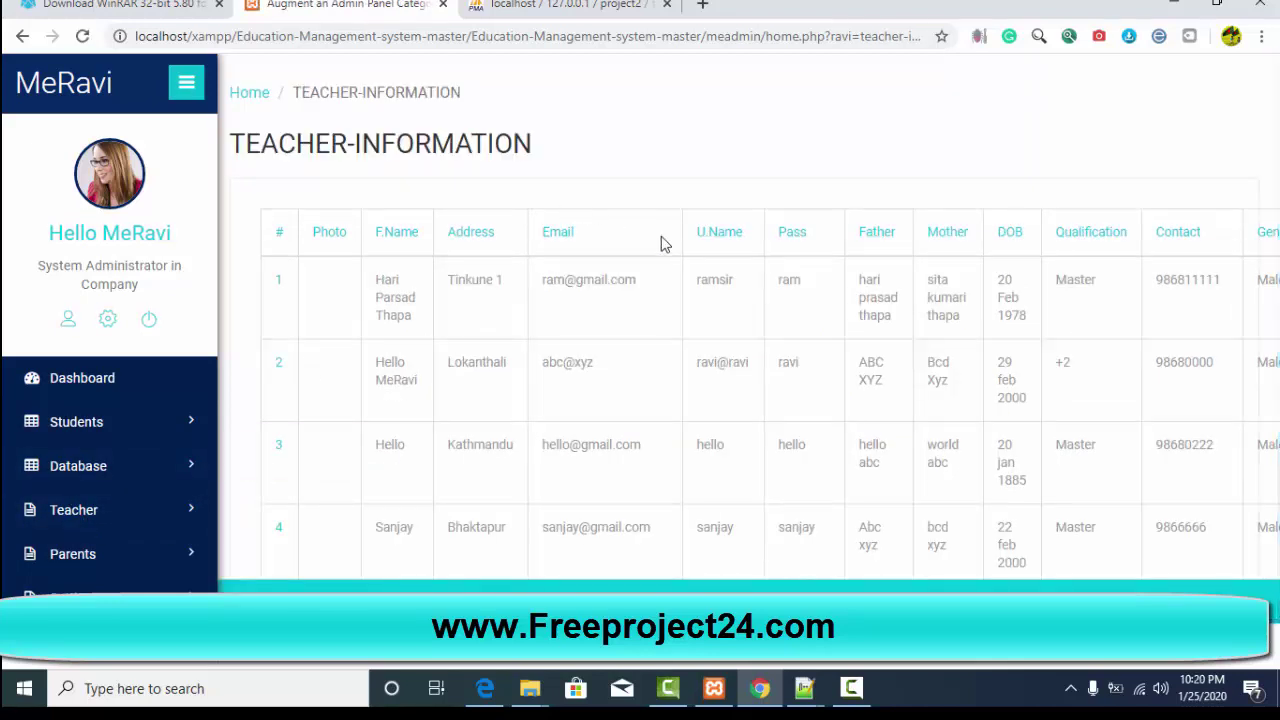
scroll(730, 410, down, 3)
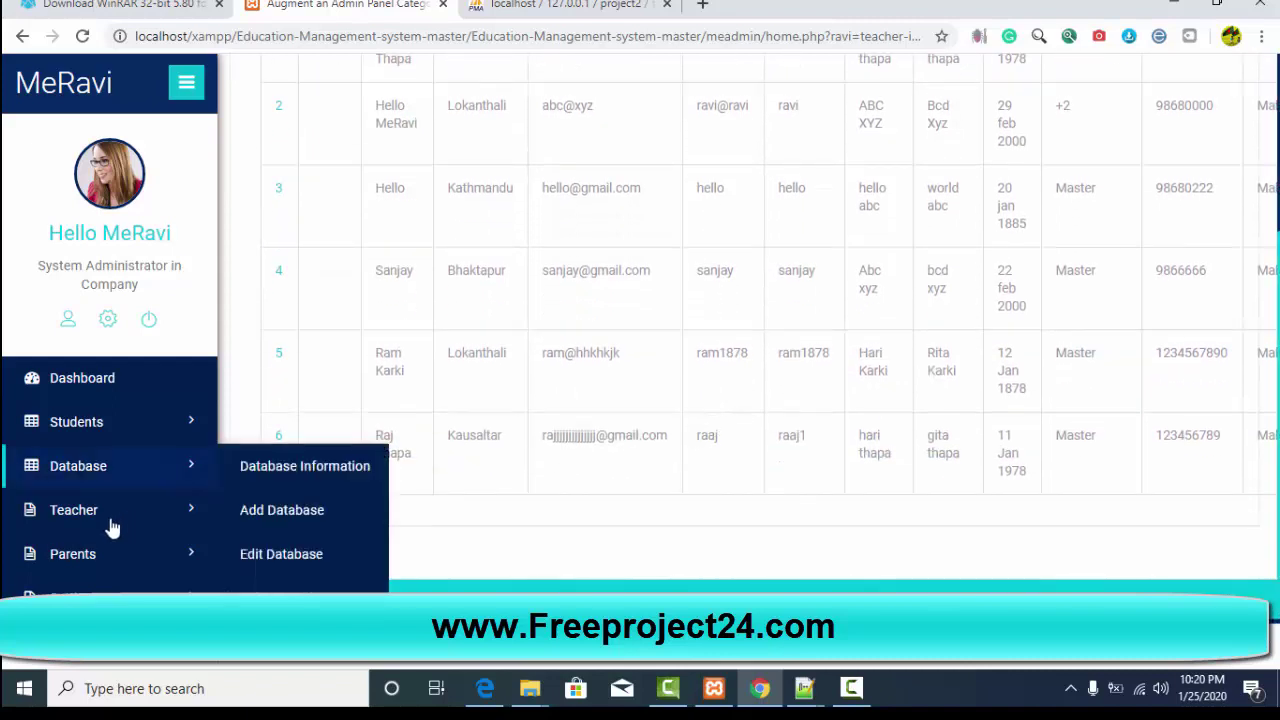
click(280, 510)
click(805, 143)
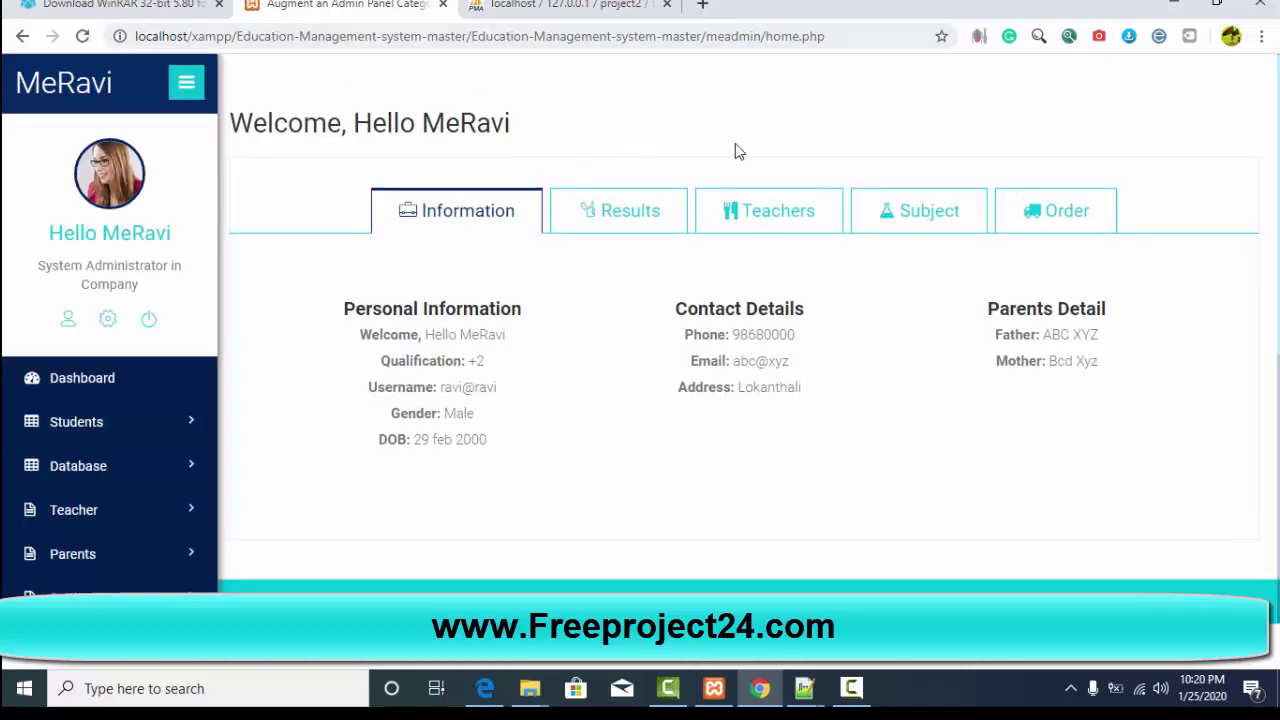
Step: Browse the dashboard's Results, Teachers, Subject and Order sections
scroll(377, 450, down, 1)
scroll(377, 450, down, 5)
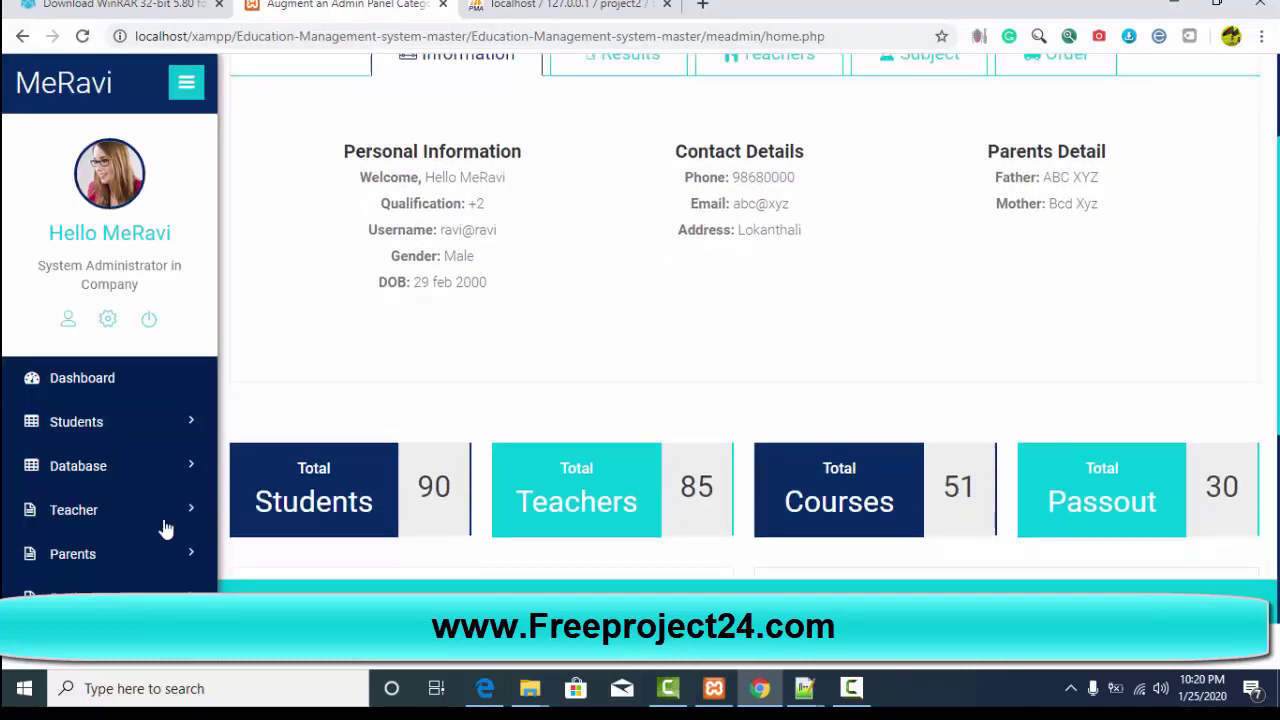
scroll(590, 536, up, 5)
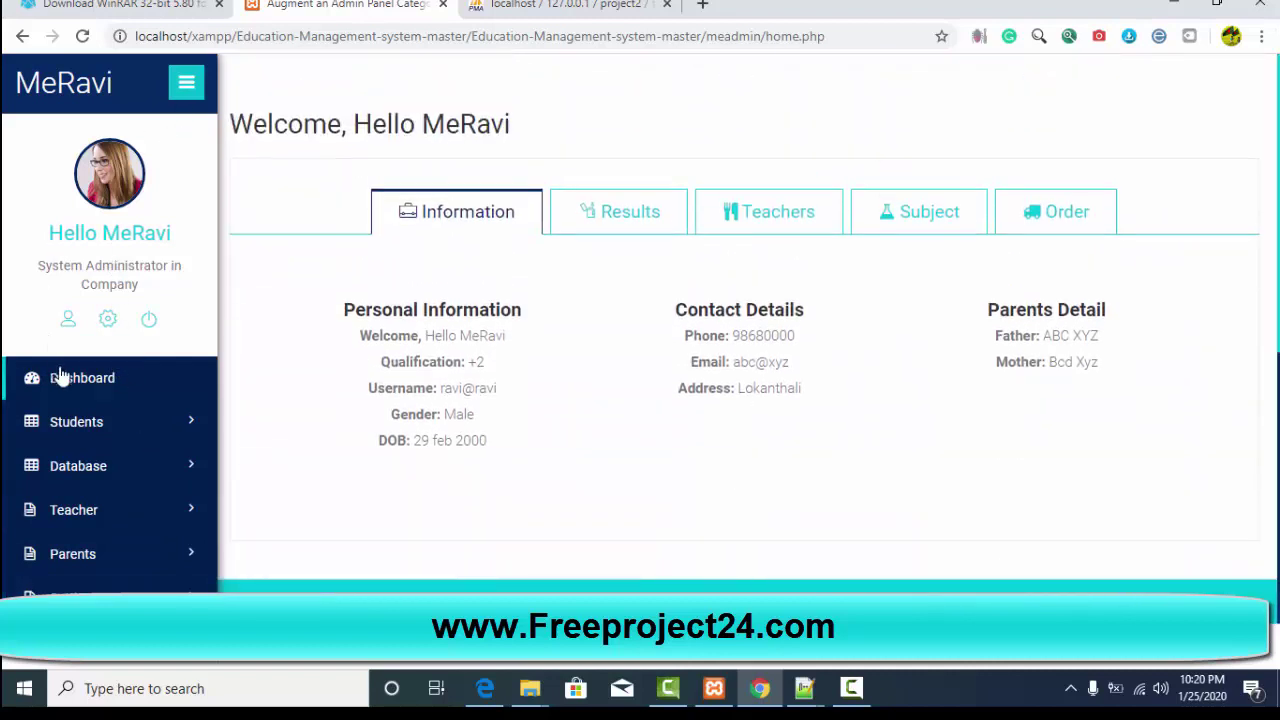
click(657, 229)
click(777, 217)
click(933, 218)
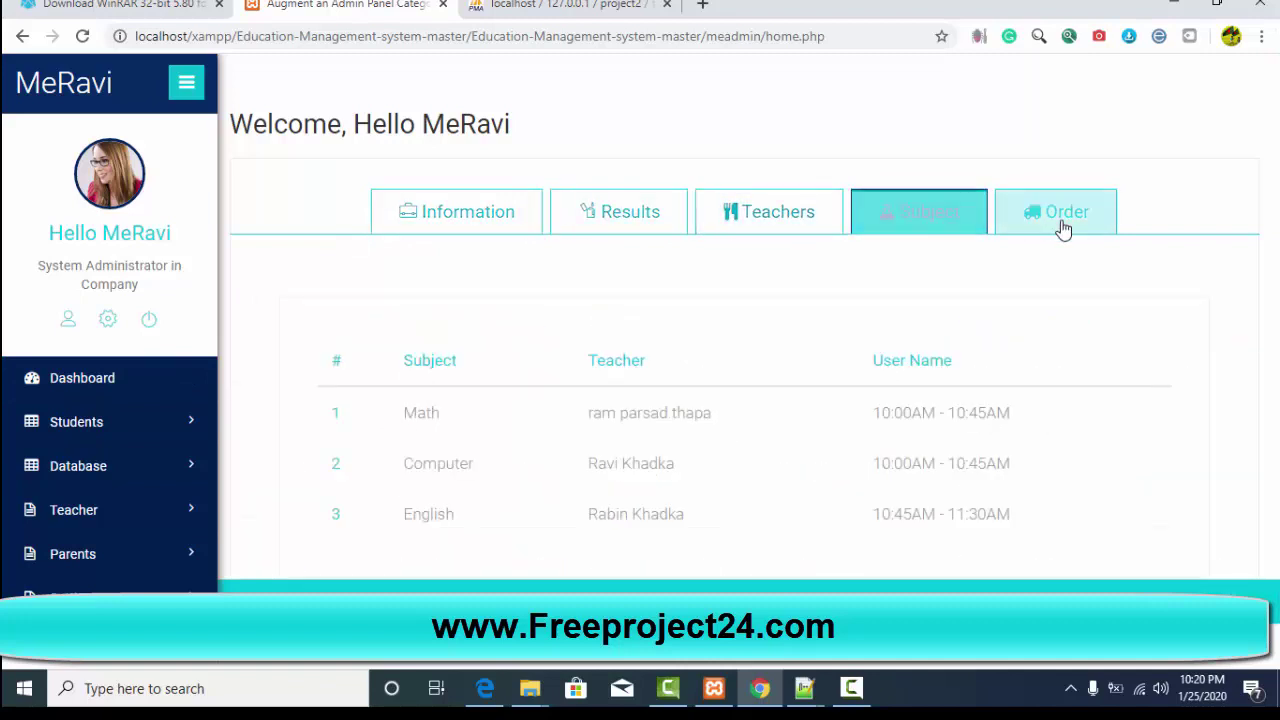
click(1063, 229)
Step: Visit Student Information, return to the dashboard, then go to the admin login via the profile link
mouse_move(85, 455)
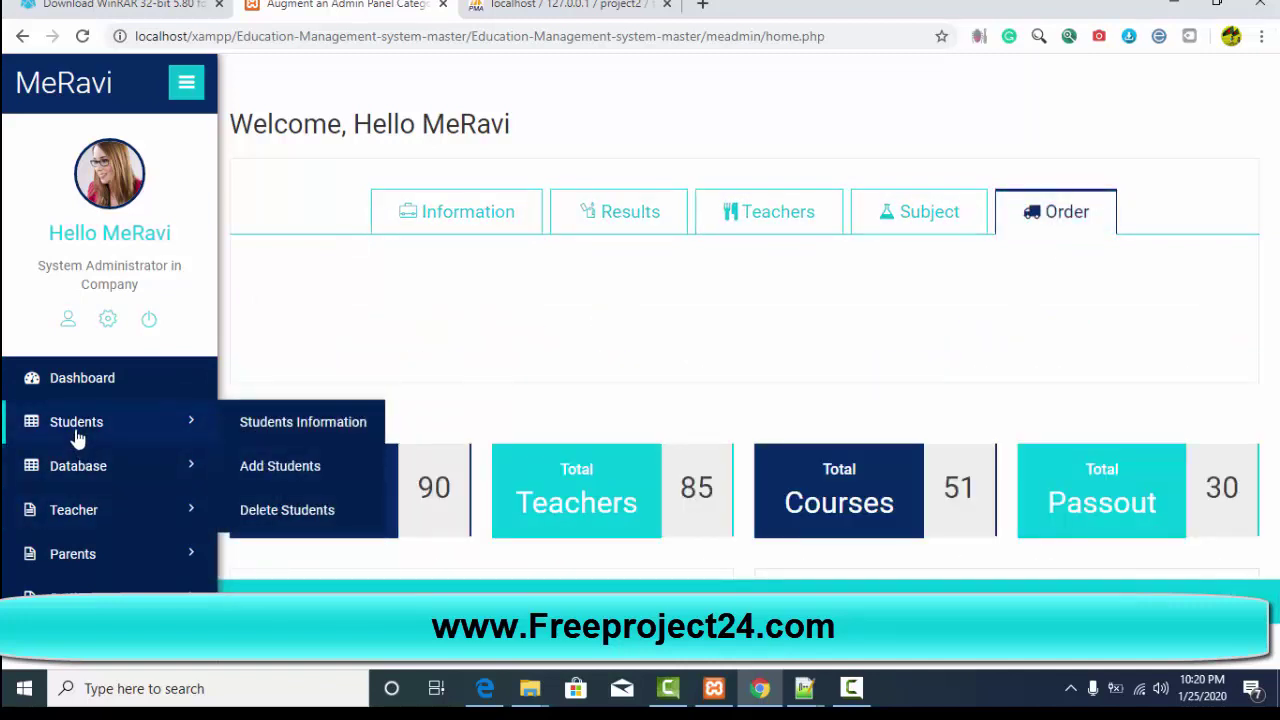
click(257, 430)
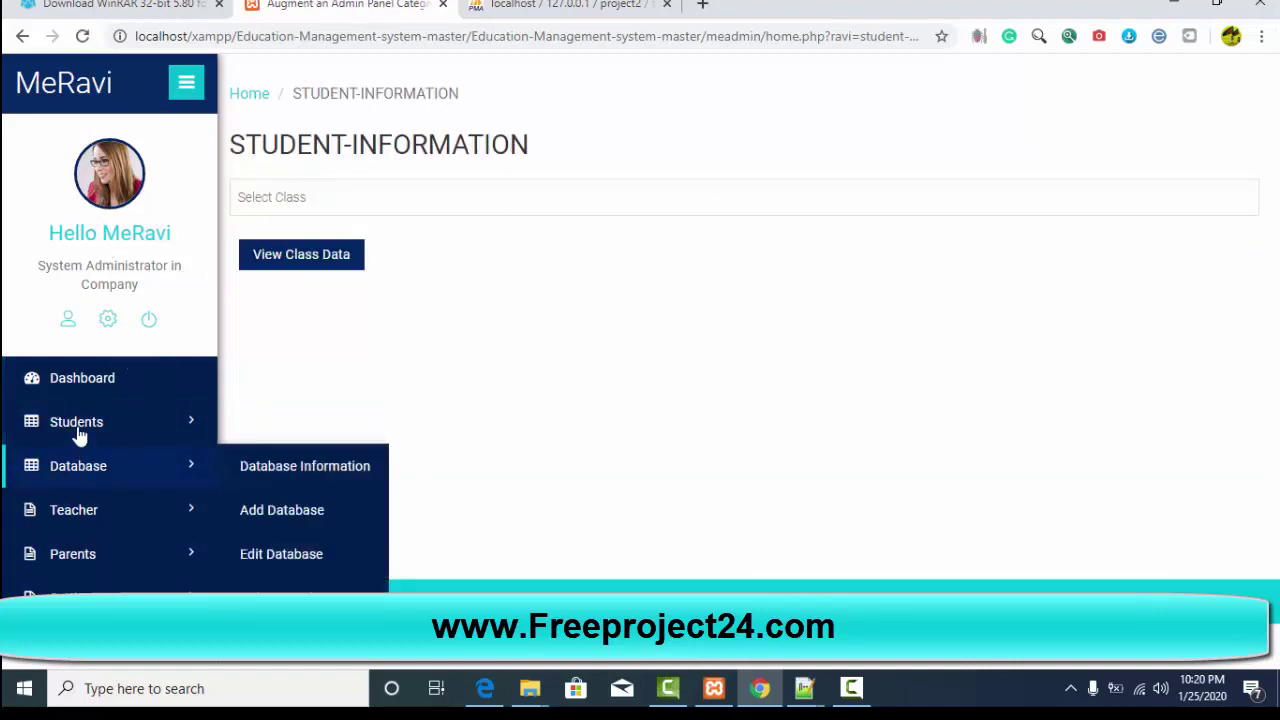
click(80, 386)
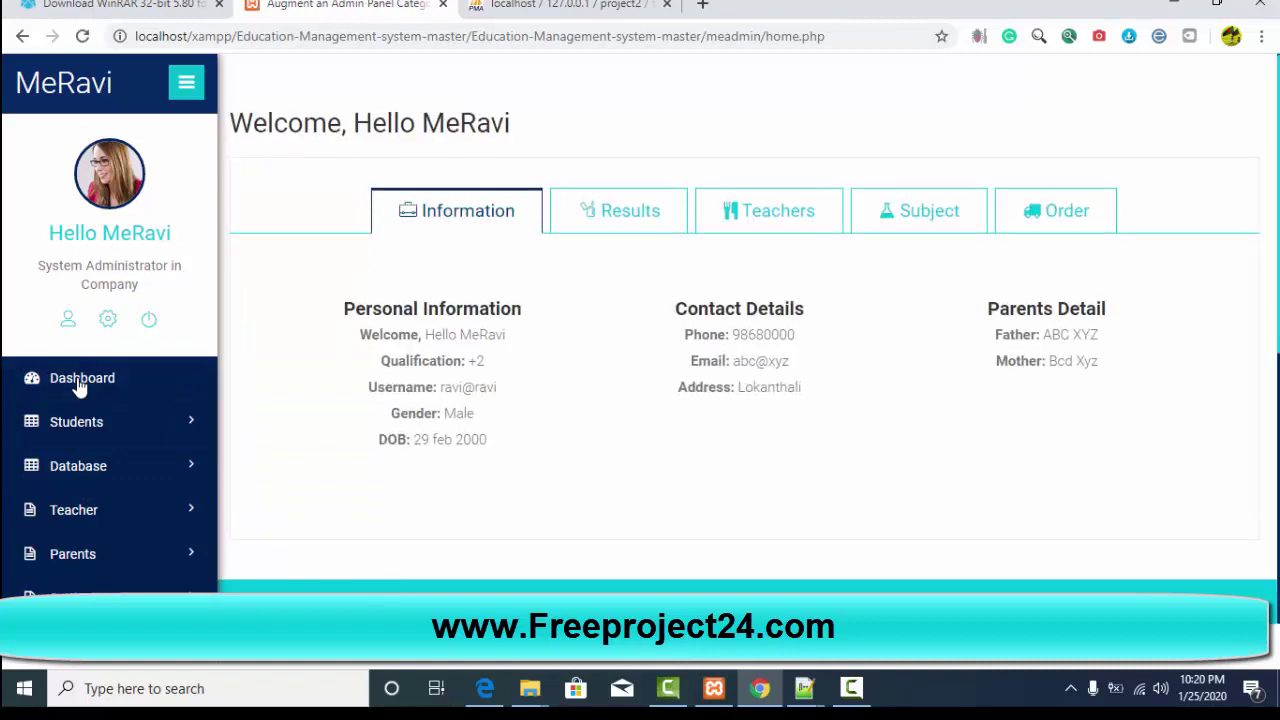
click(76, 246)
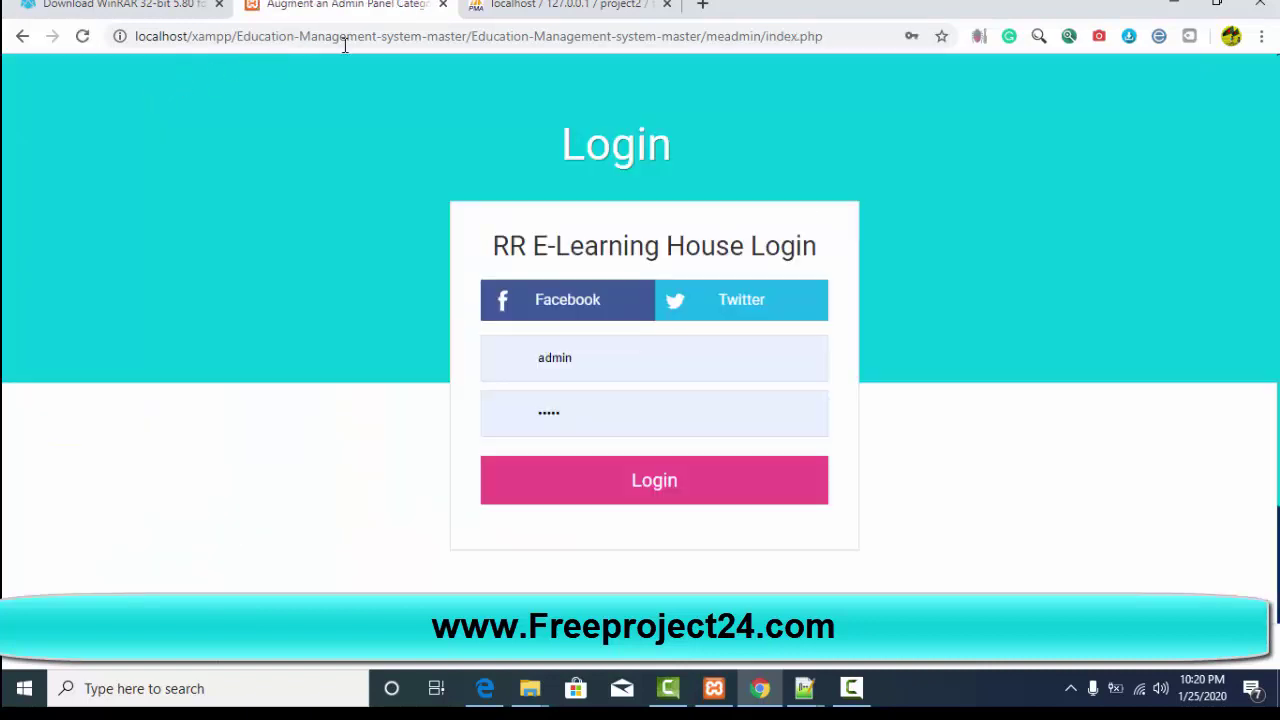
Step: Go back to the admin dashboard at meadmin/home.php and look over its Total cards, Profile and Easy Clock
click(22, 40)
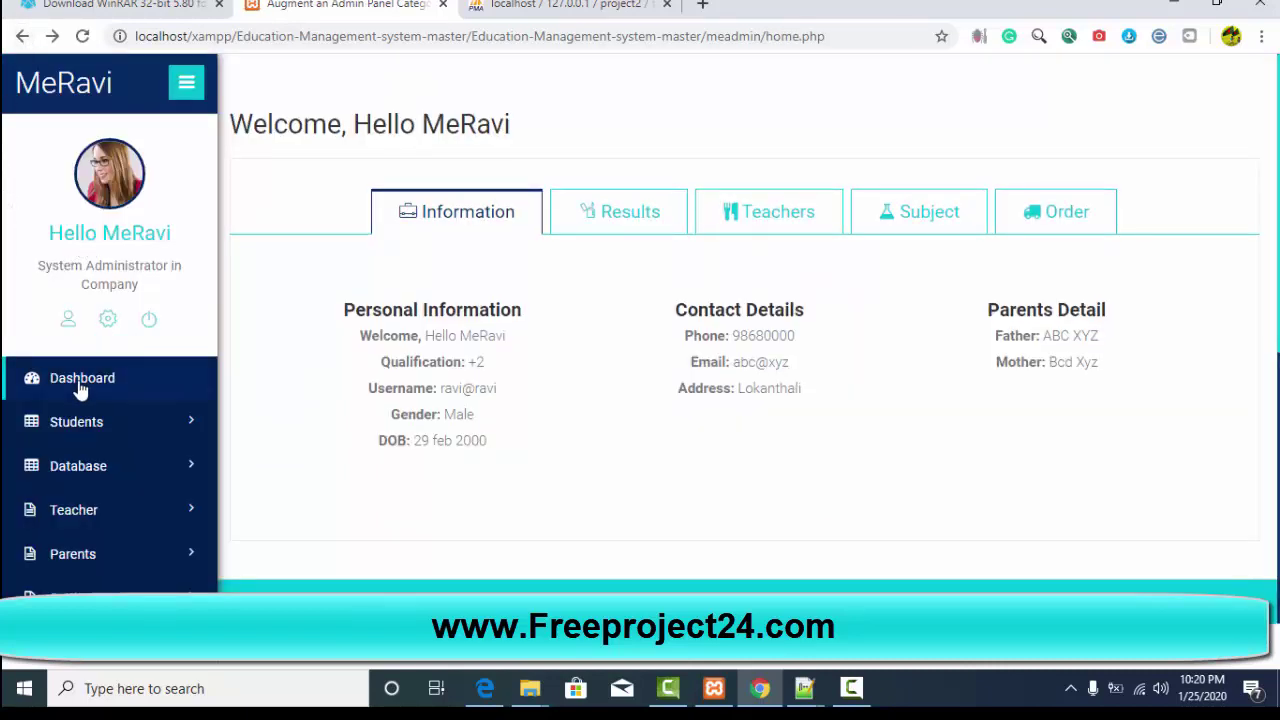
click(80, 388)
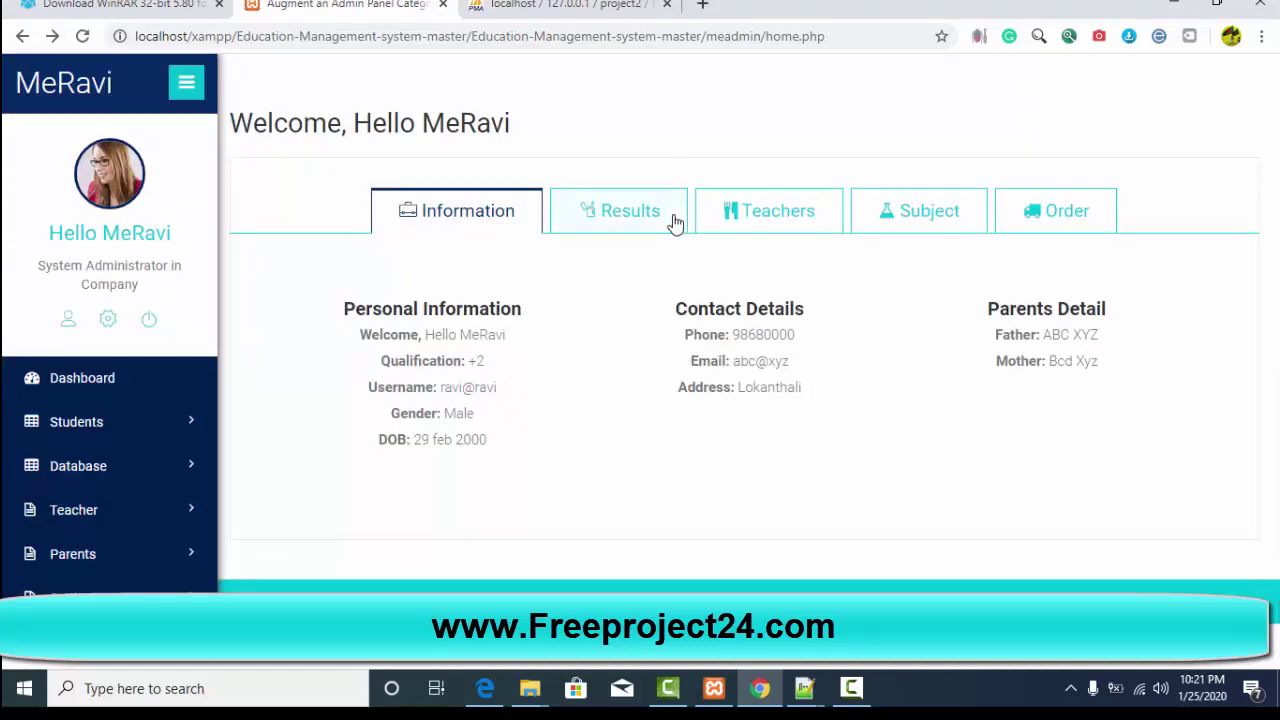
scroll(409, 506, down, 1)
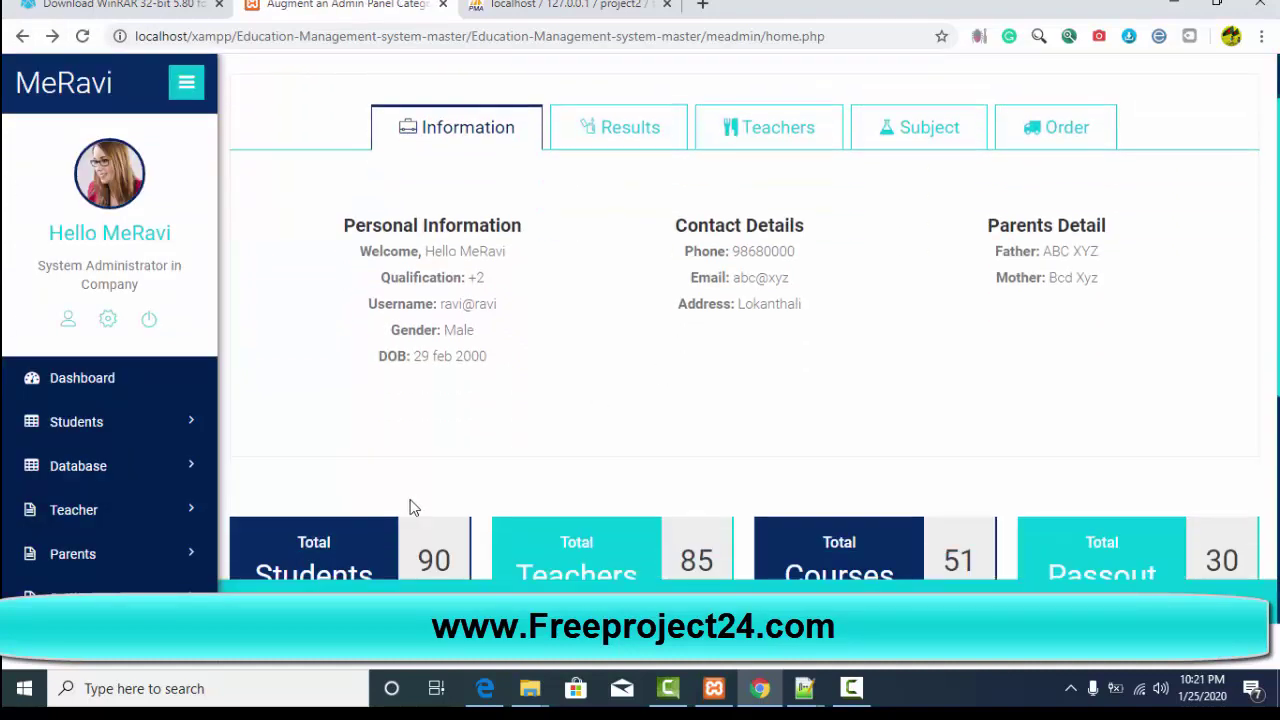
scroll(205, 275, up, 1)
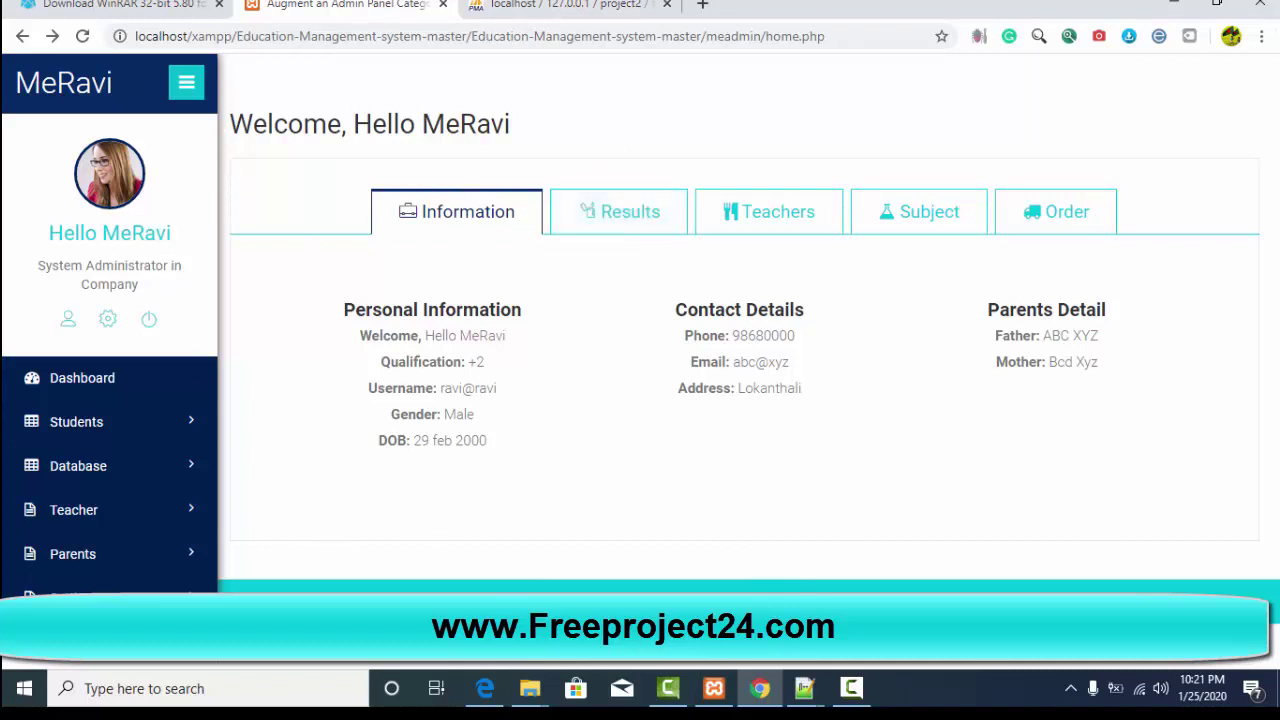
click(862, 690)
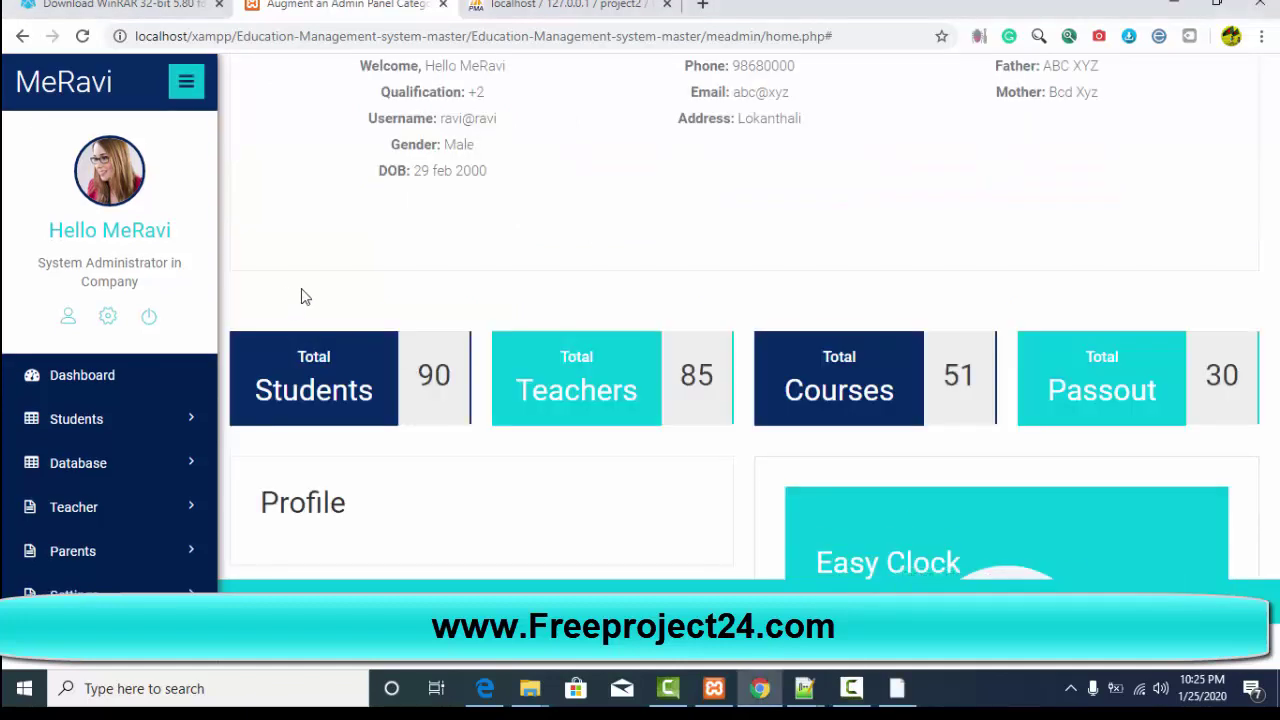
scroll(357, 306, down, 2)
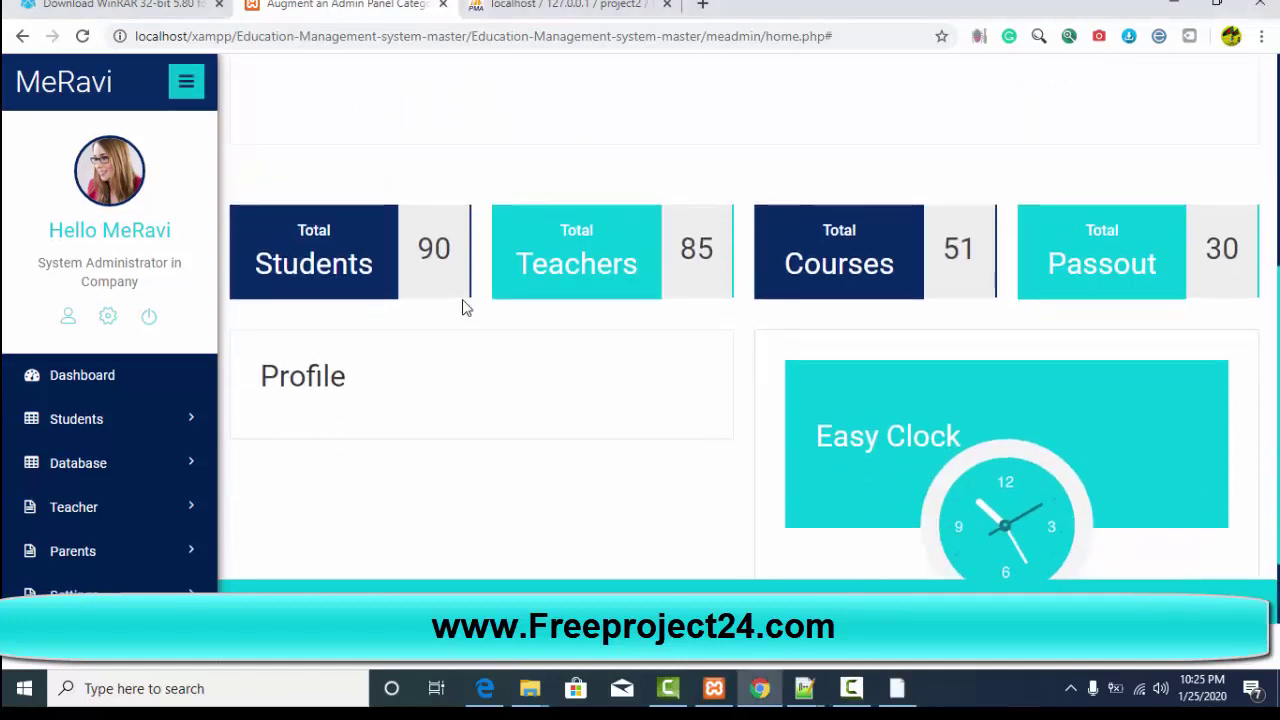
scroll(463, 306, up, 4)
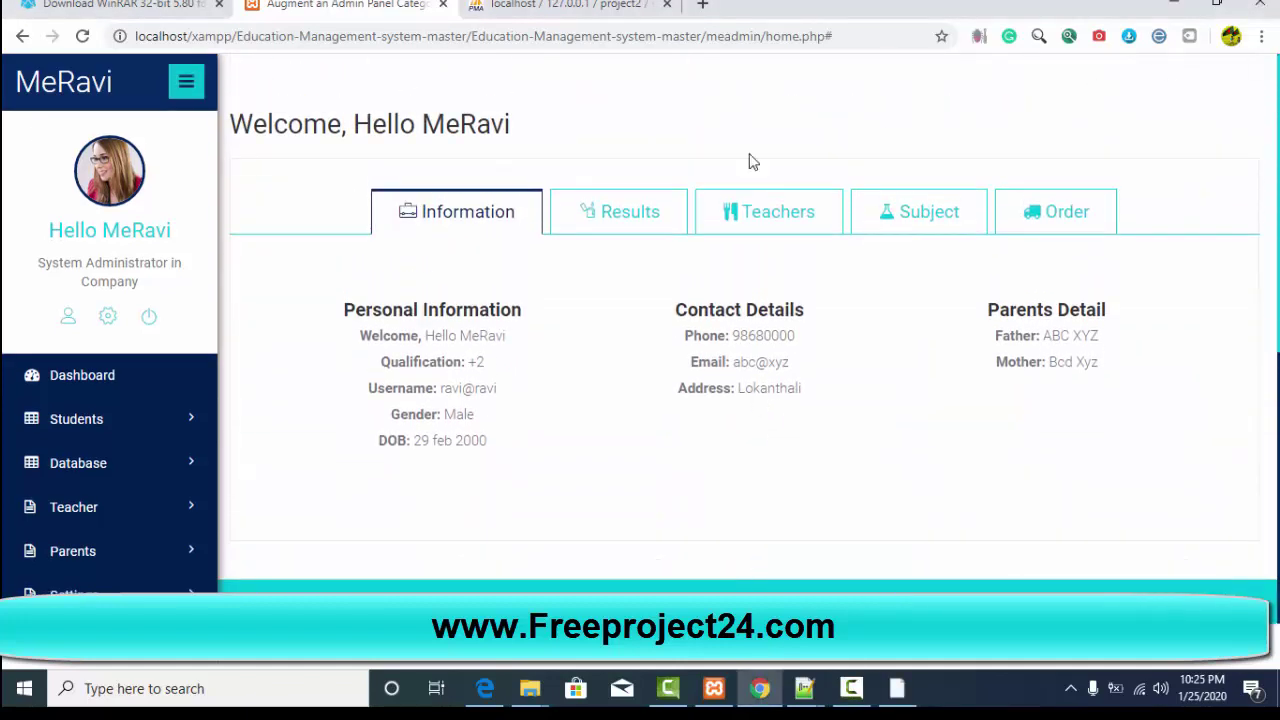
scroll(89, 280, down, 5)
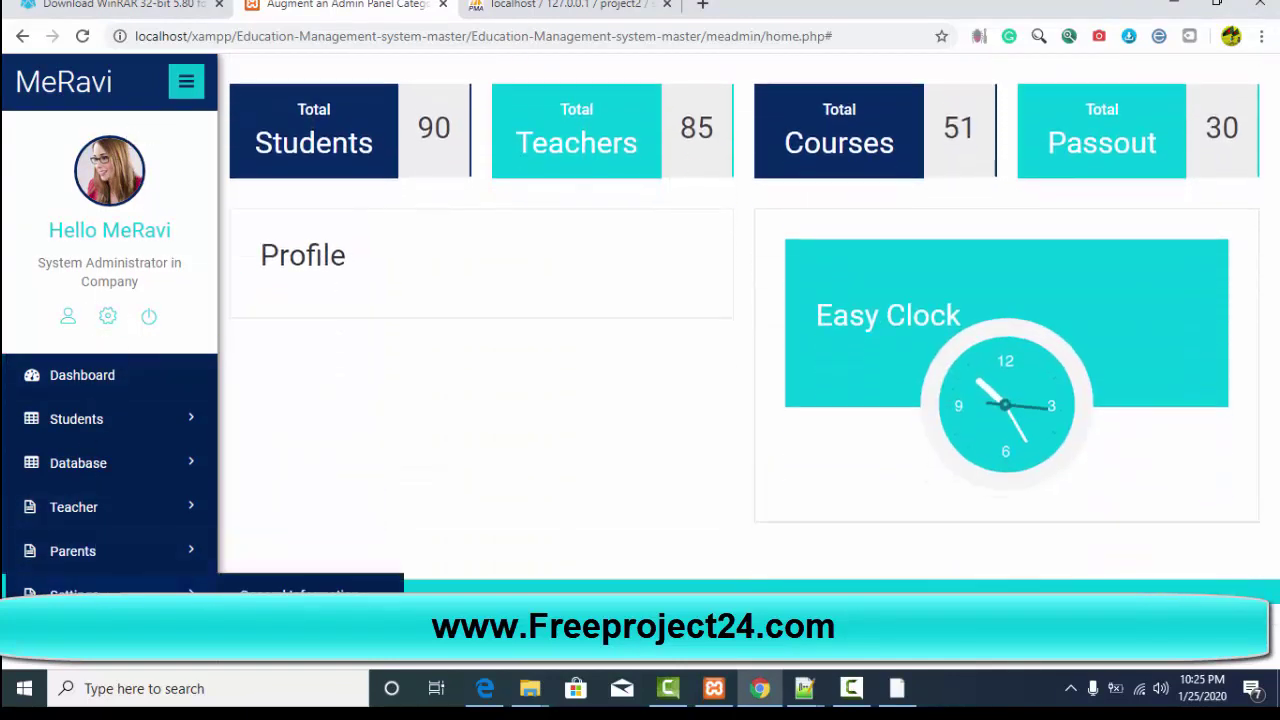
scroll(954, 197, up, 5)
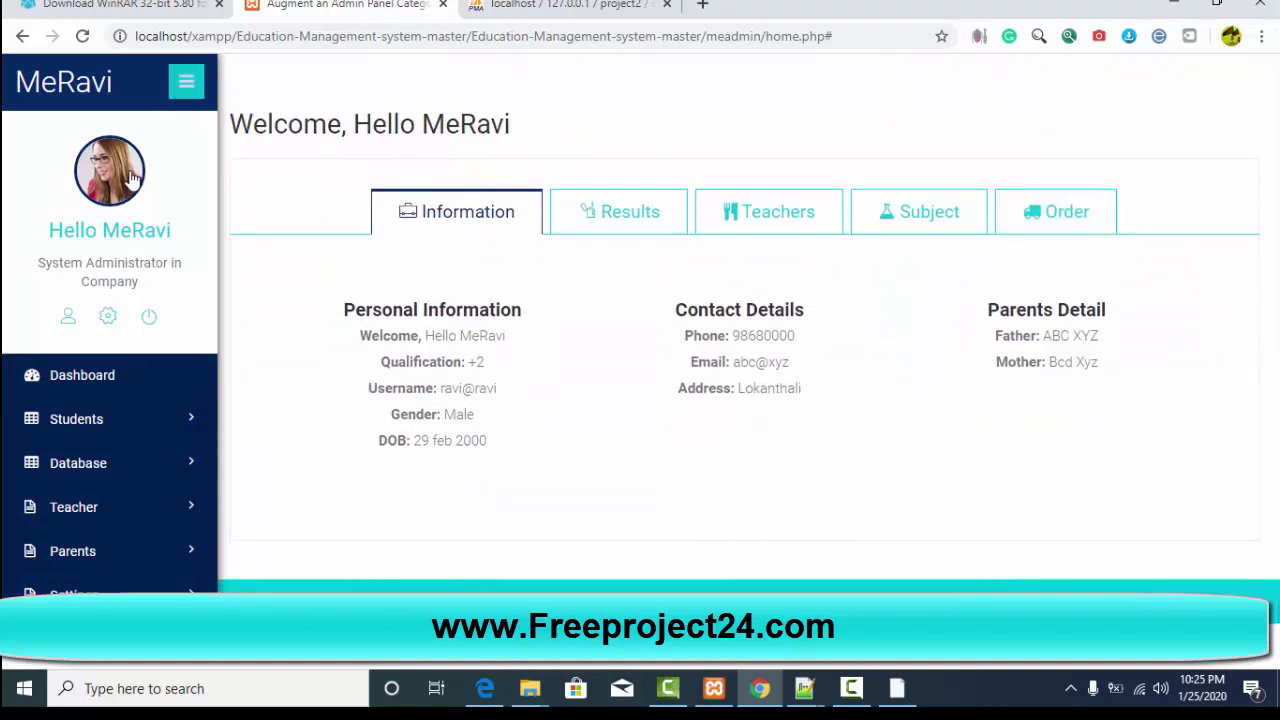
Step: From the Scholarly home page, sign in as a student with the student's username and password
click(104, 325)
click(946, 99)
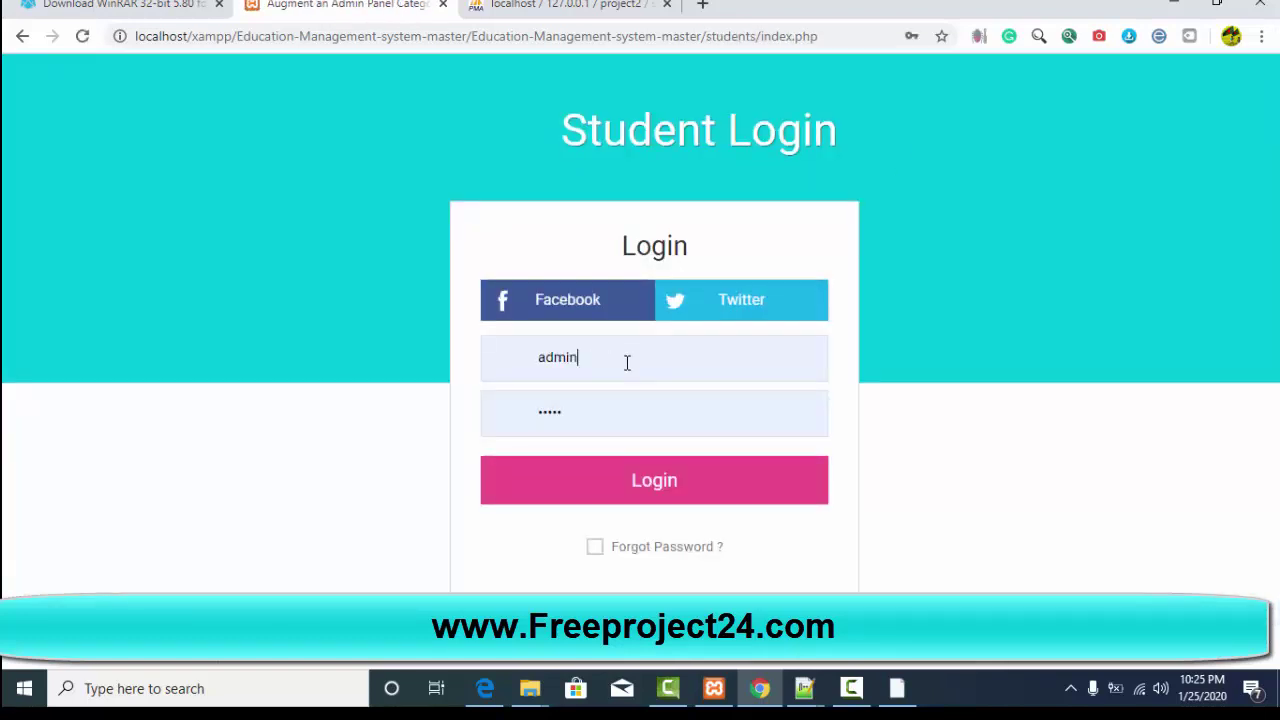
drag(627, 363, 476, 365)
text(ravi2056)
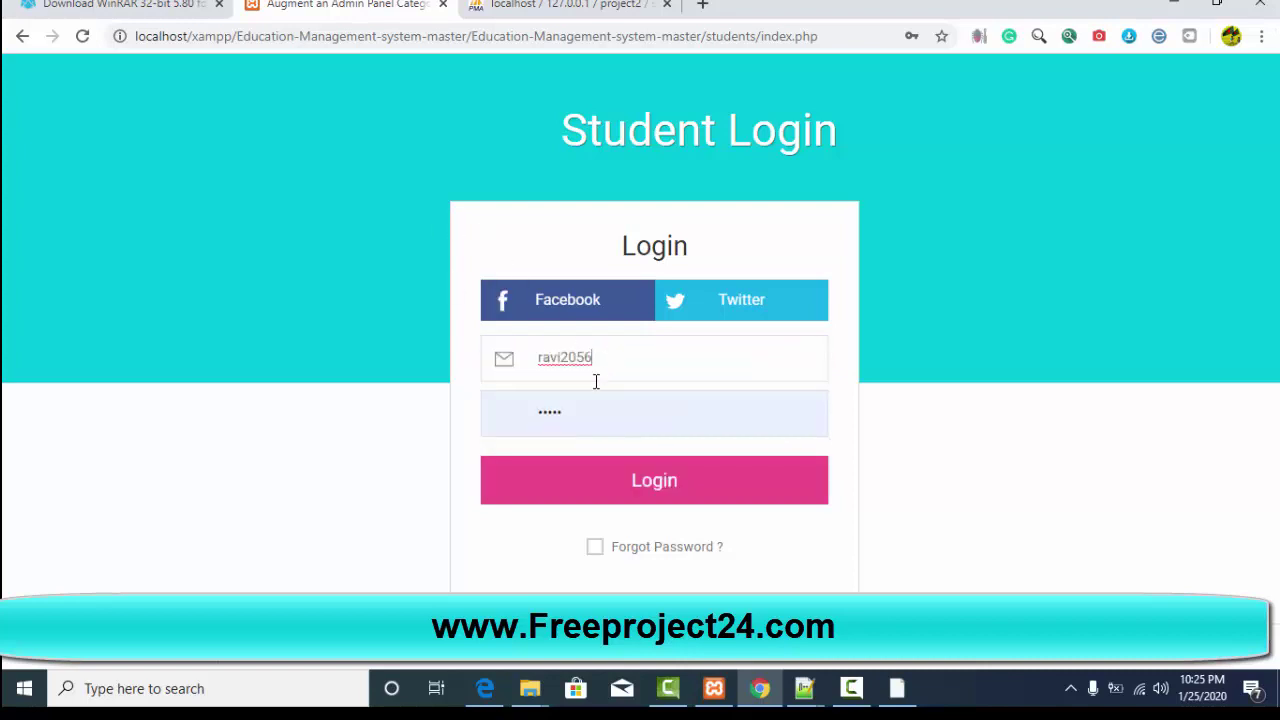
click(571, 416)
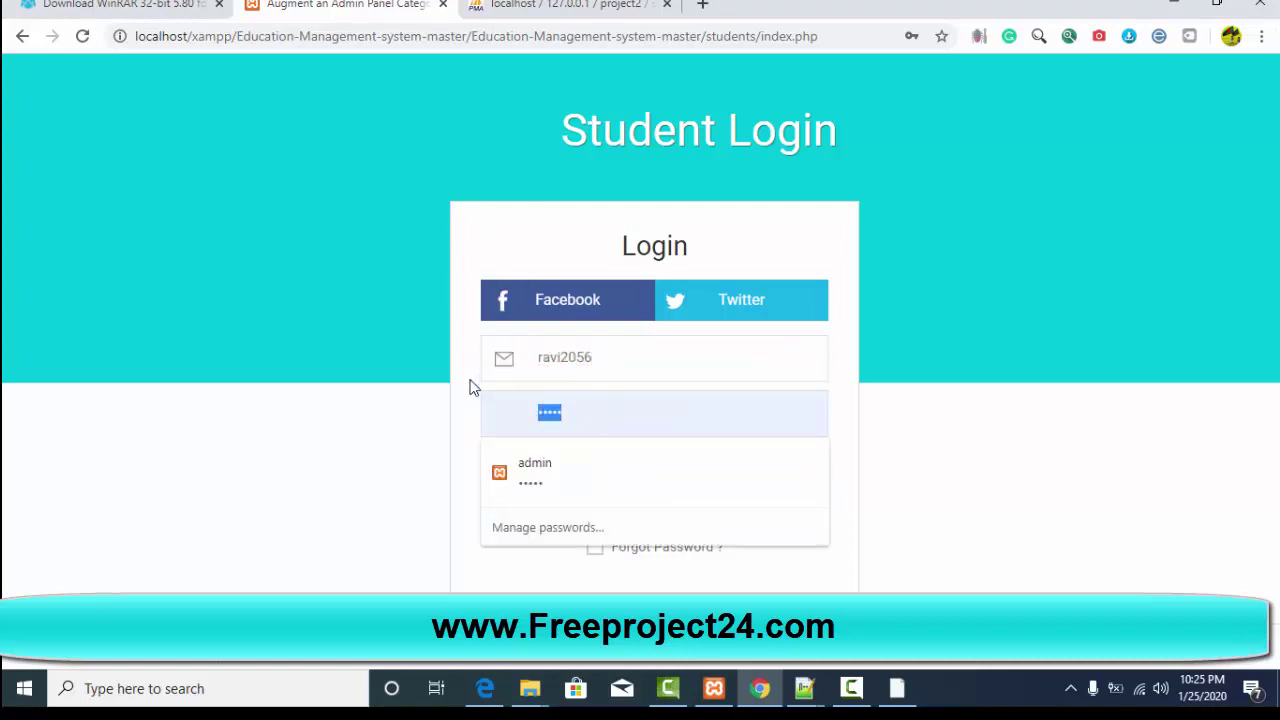
text(12)
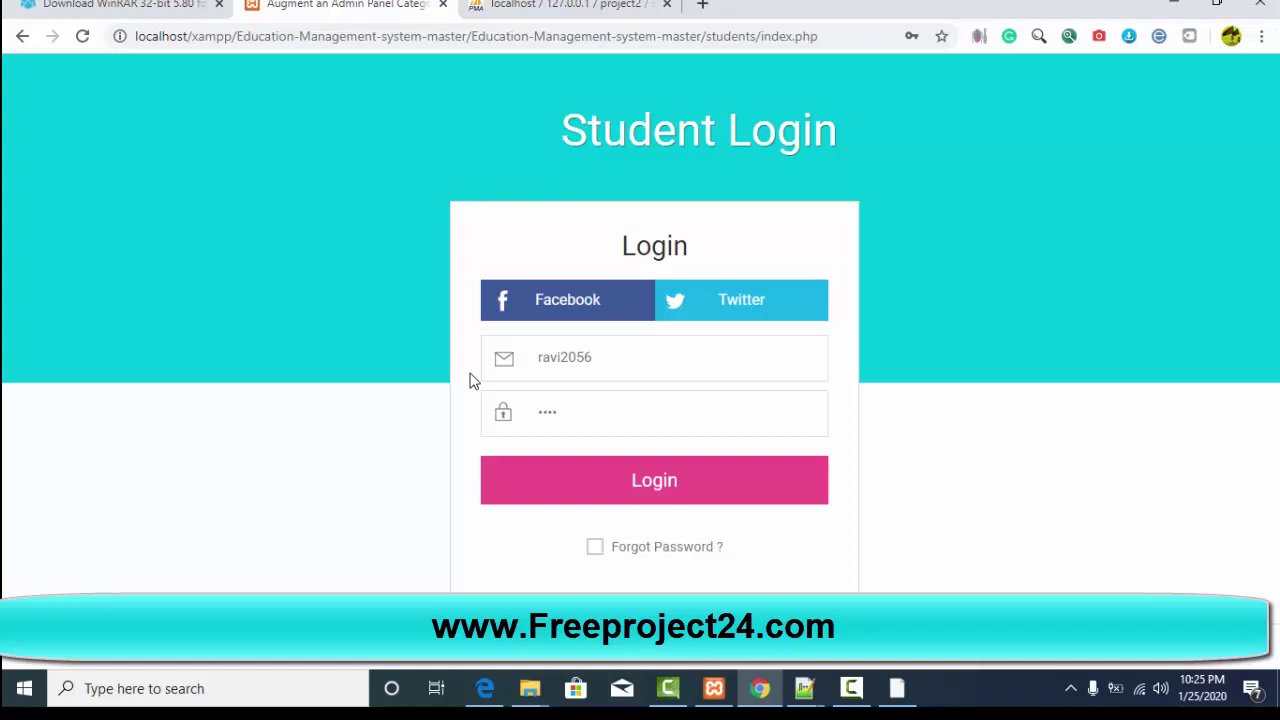
click(657, 484)
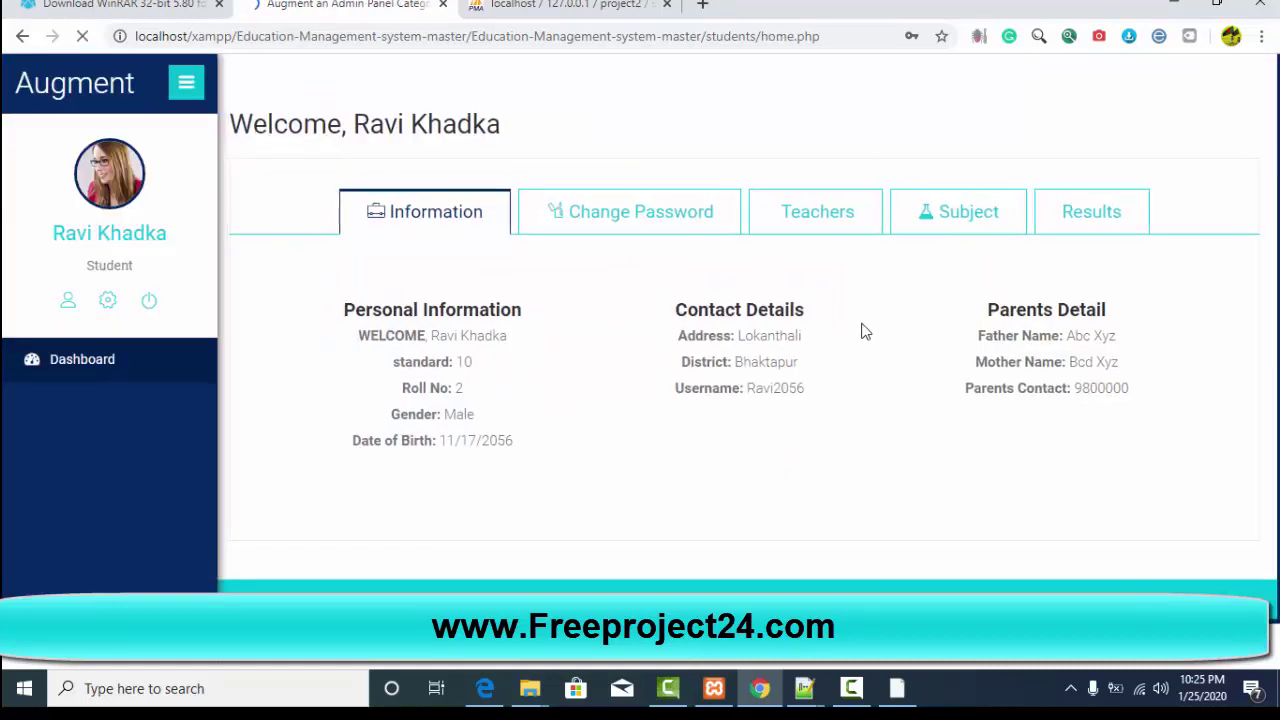
Step: View the student's Subject section with teachers and subjects, then the Results section
click(958, 211)
scroll(926, 375, up, 5)
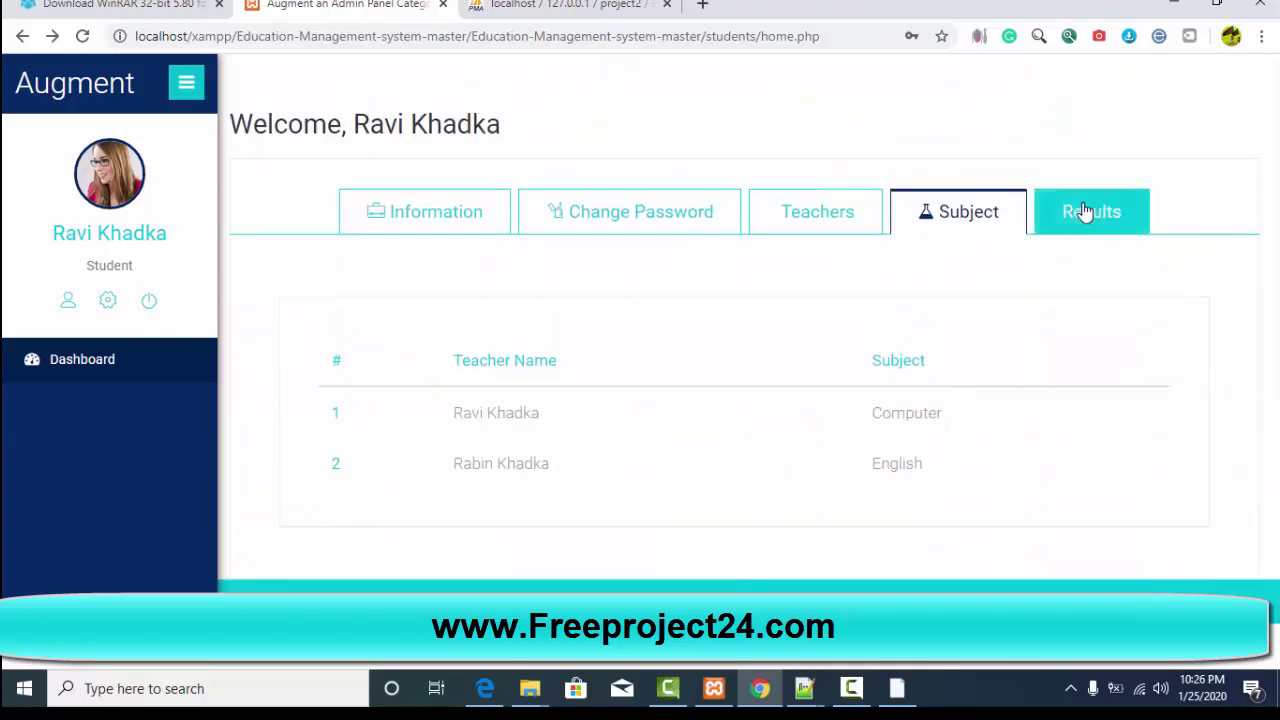
click(1086, 211)
scroll(940, 338, down, 2)
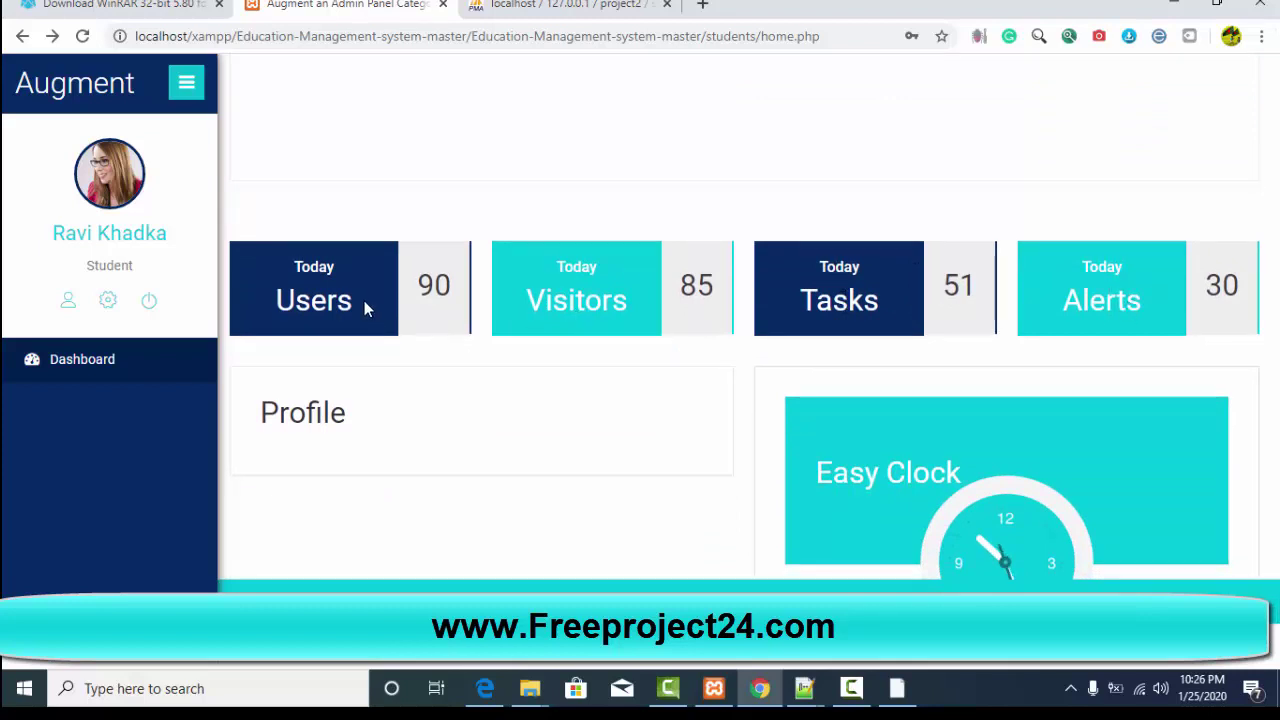
scroll(366, 306, down, 2)
scroll(529, 277, up, 5)
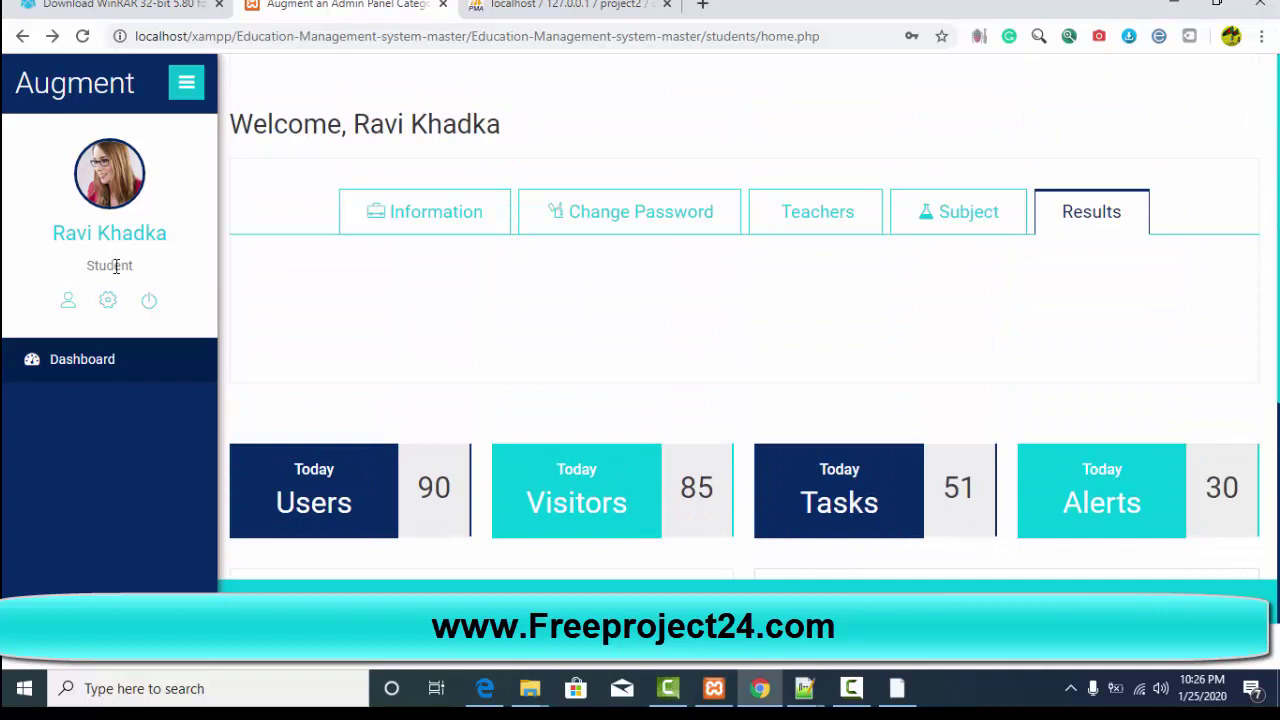
Step: Return to the student's Information section, then look through the Results again
click(480, 226)
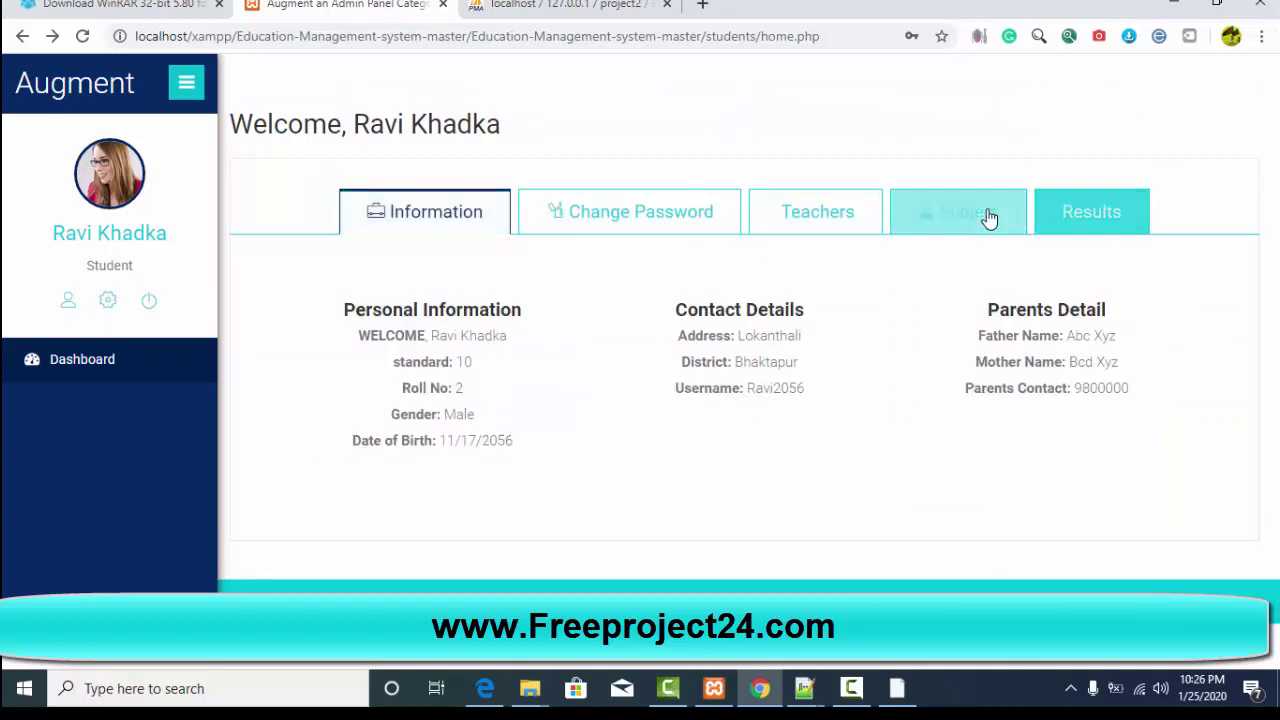
click(1083, 218)
scroll(575, 440, down, 2)
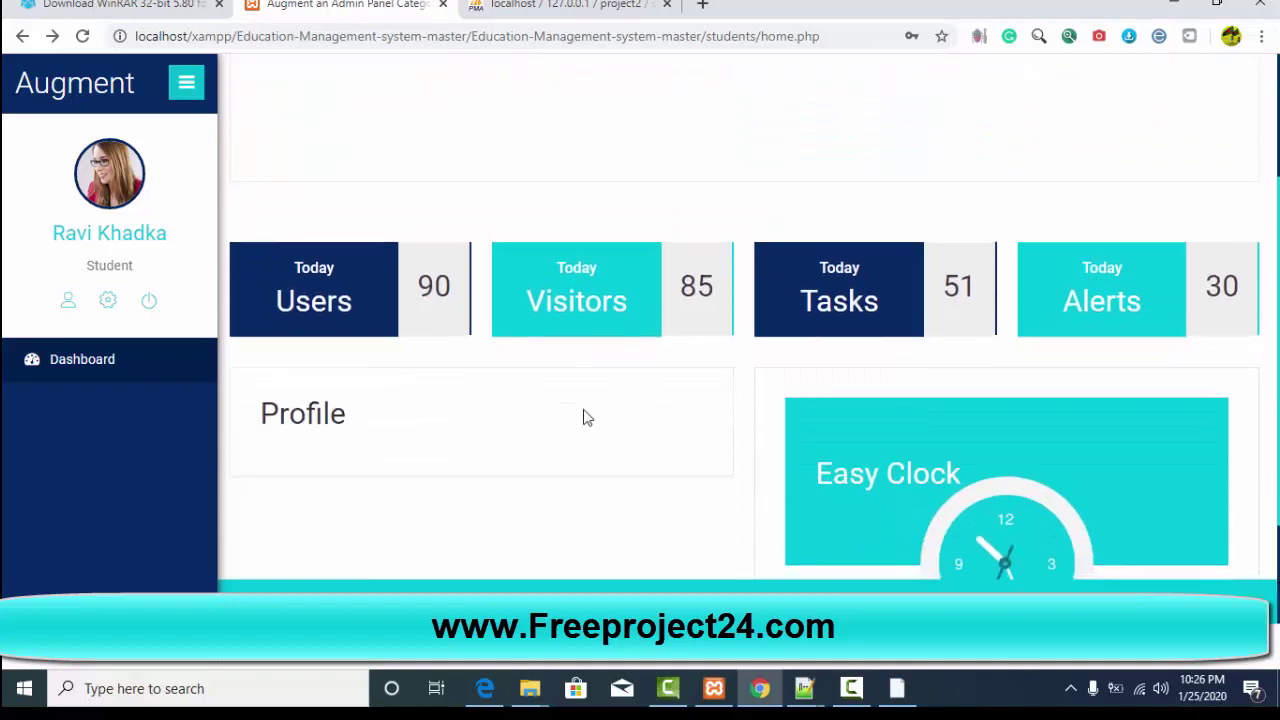
scroll(587, 418, down, 2)
scroll(143, 263, up, 2)
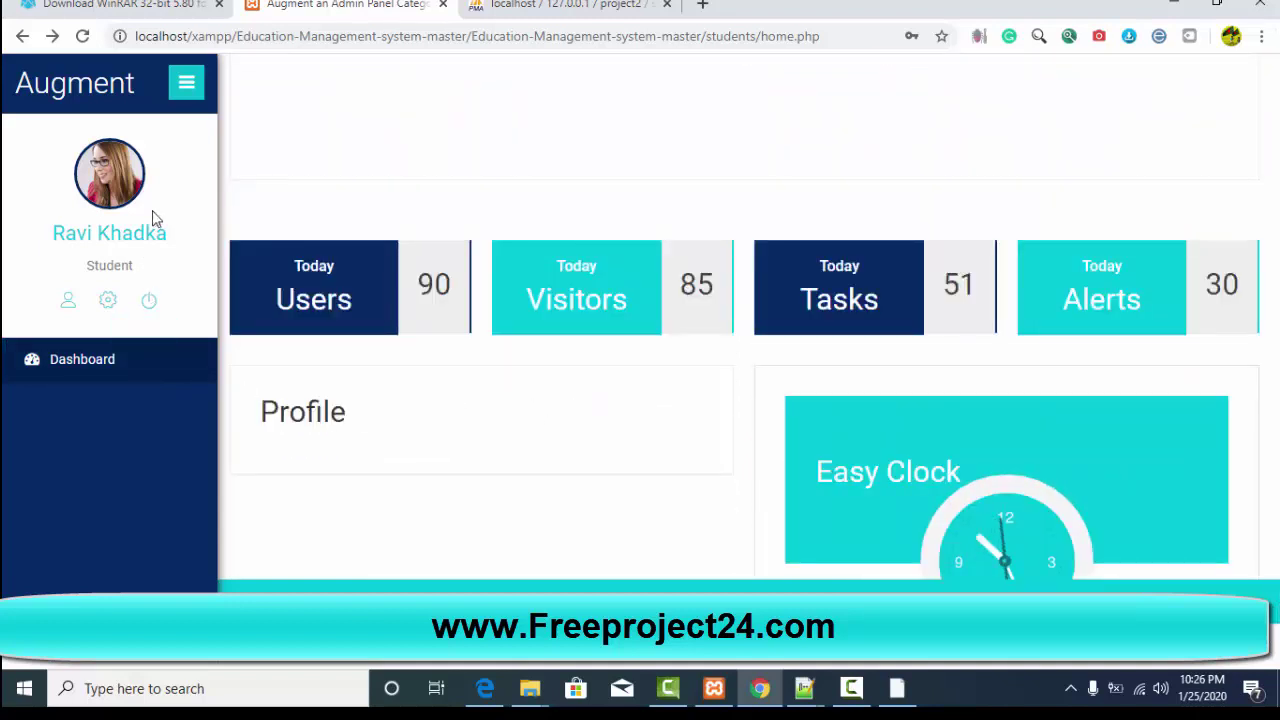
Step: Collapse the sidebar to icons and expand it again, then log out of the student account
click(185, 86)
scroll(754, 243, down, 2)
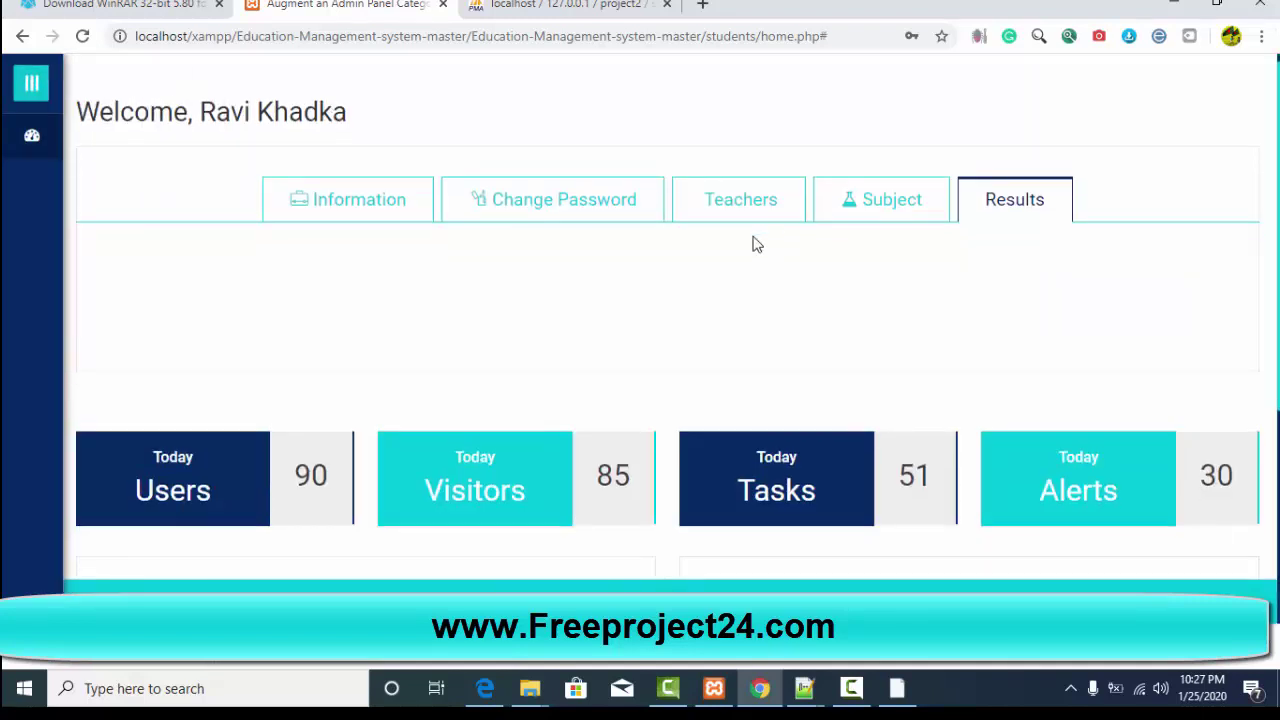
scroll(746, 271, up, 2)
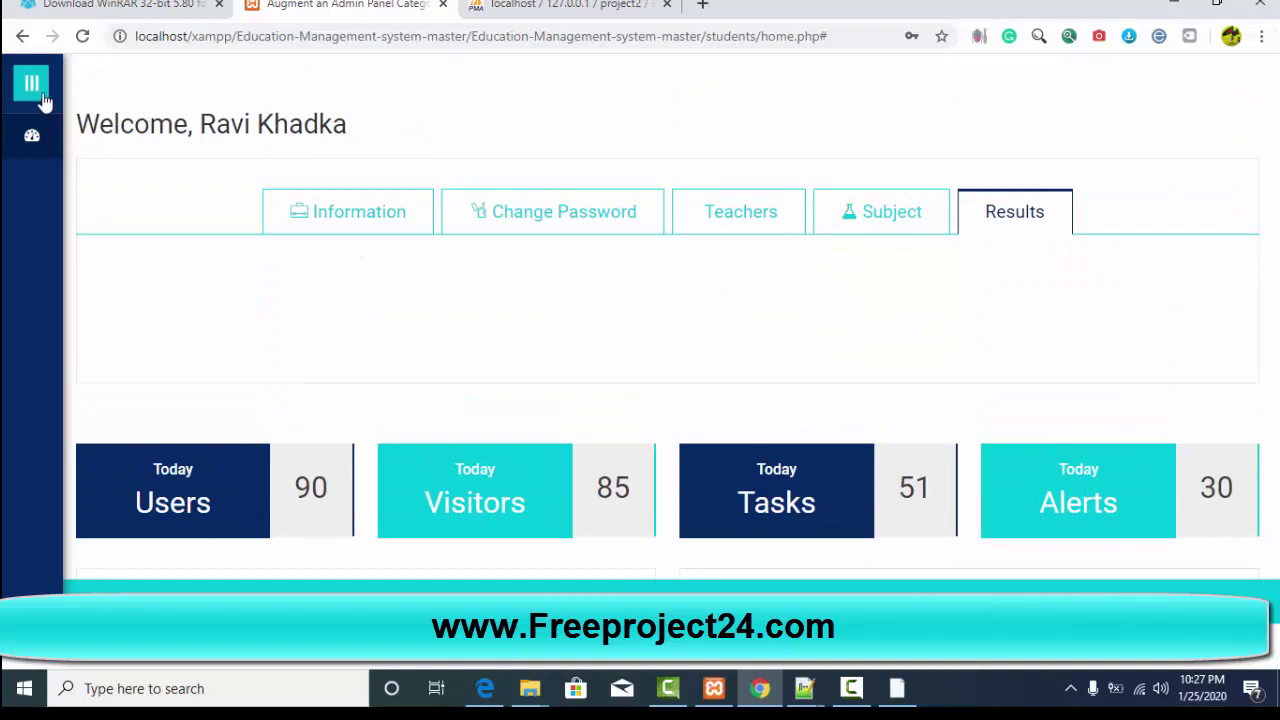
click(33, 90)
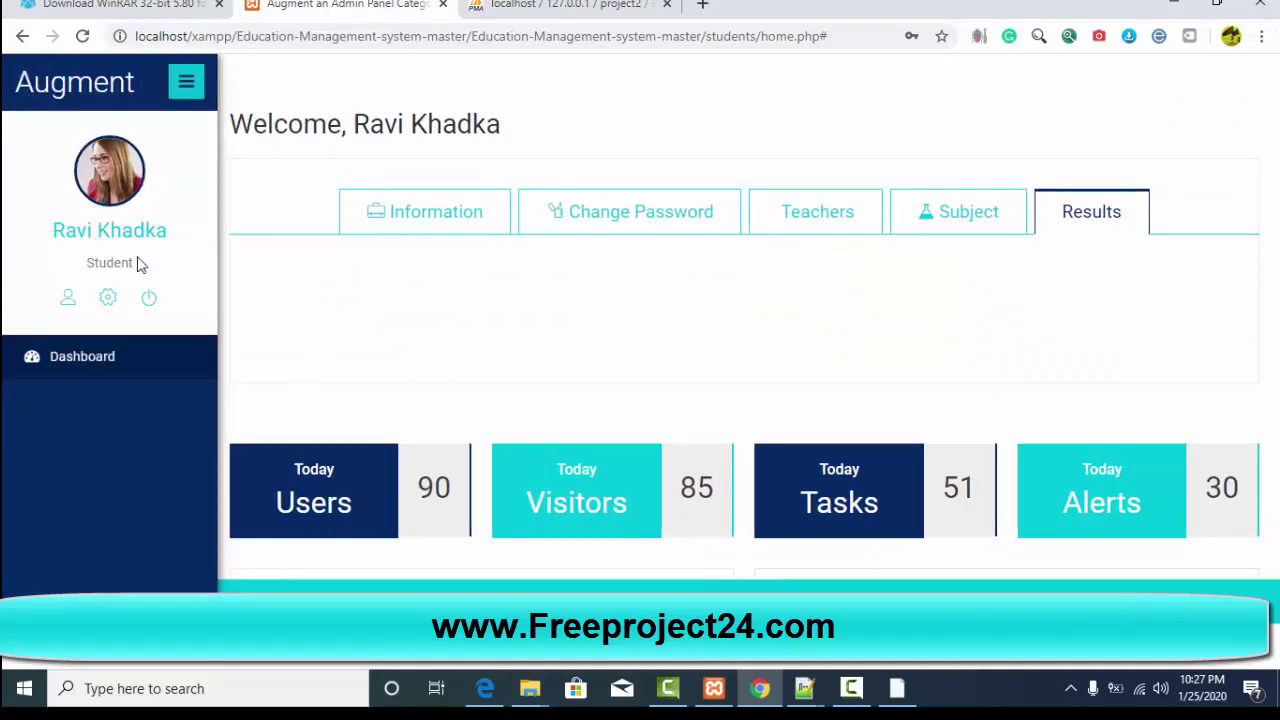
scroll(140, 263, down, 1)
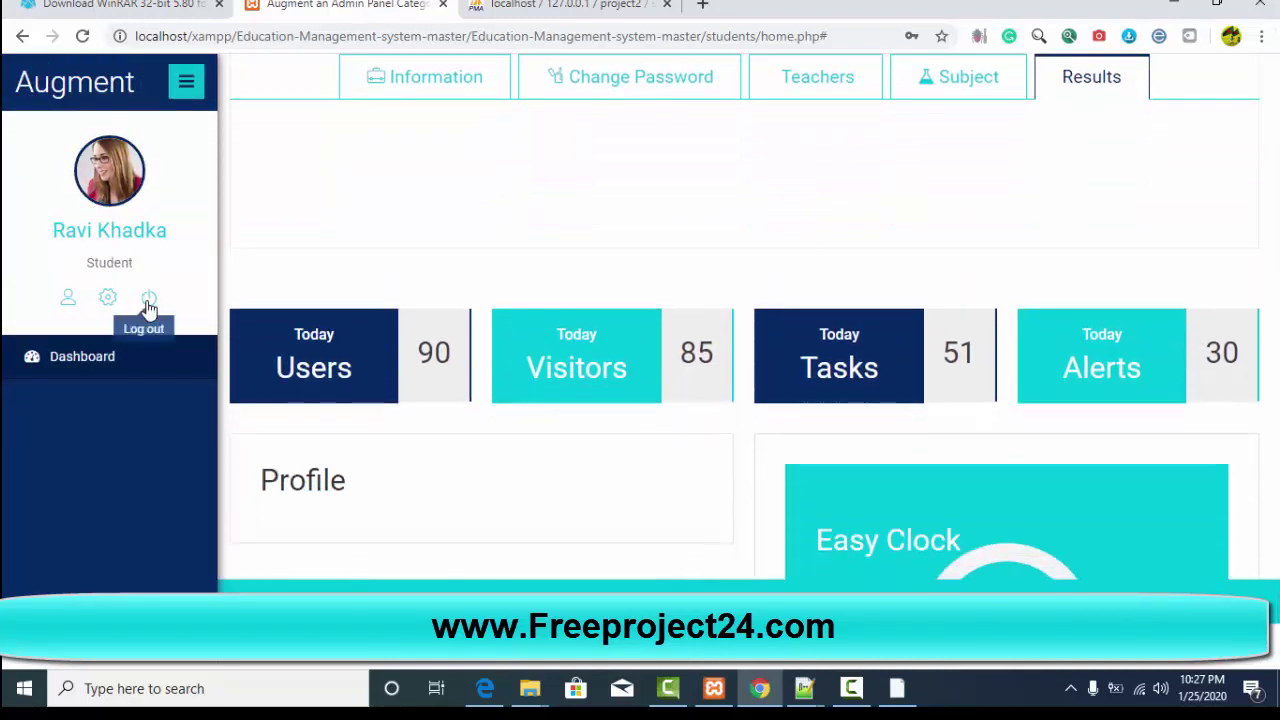
click(148, 300)
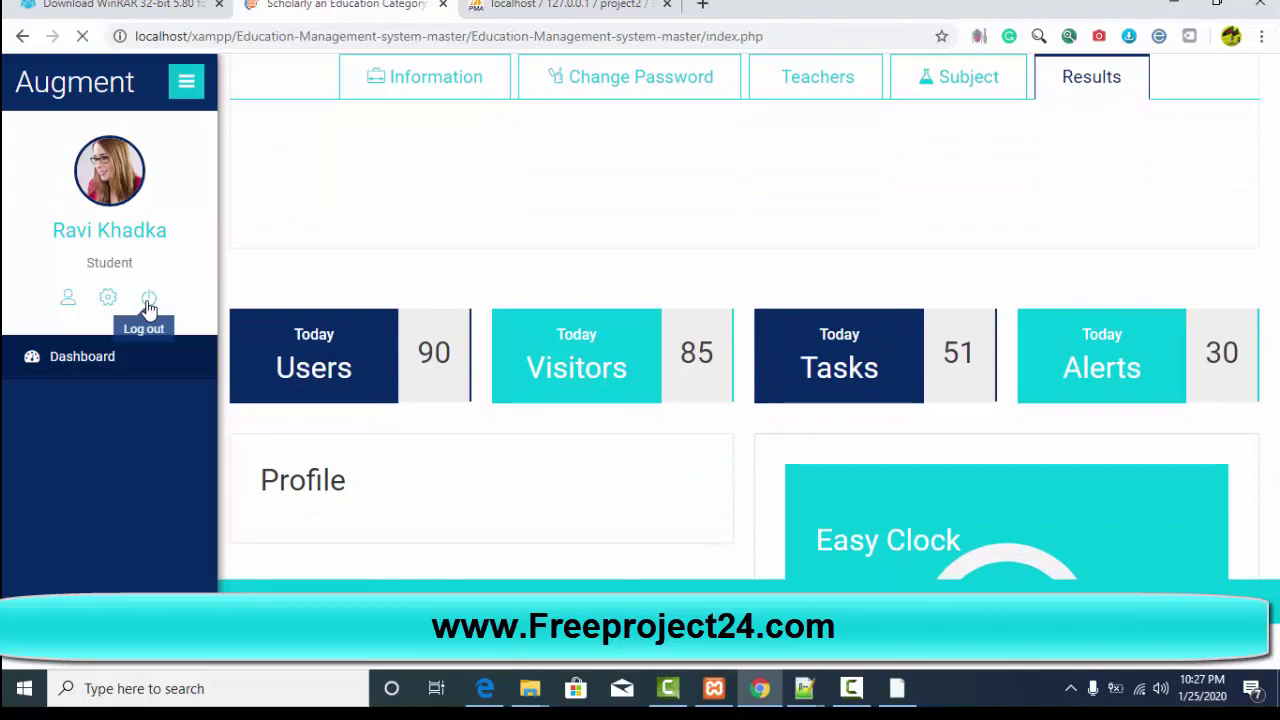